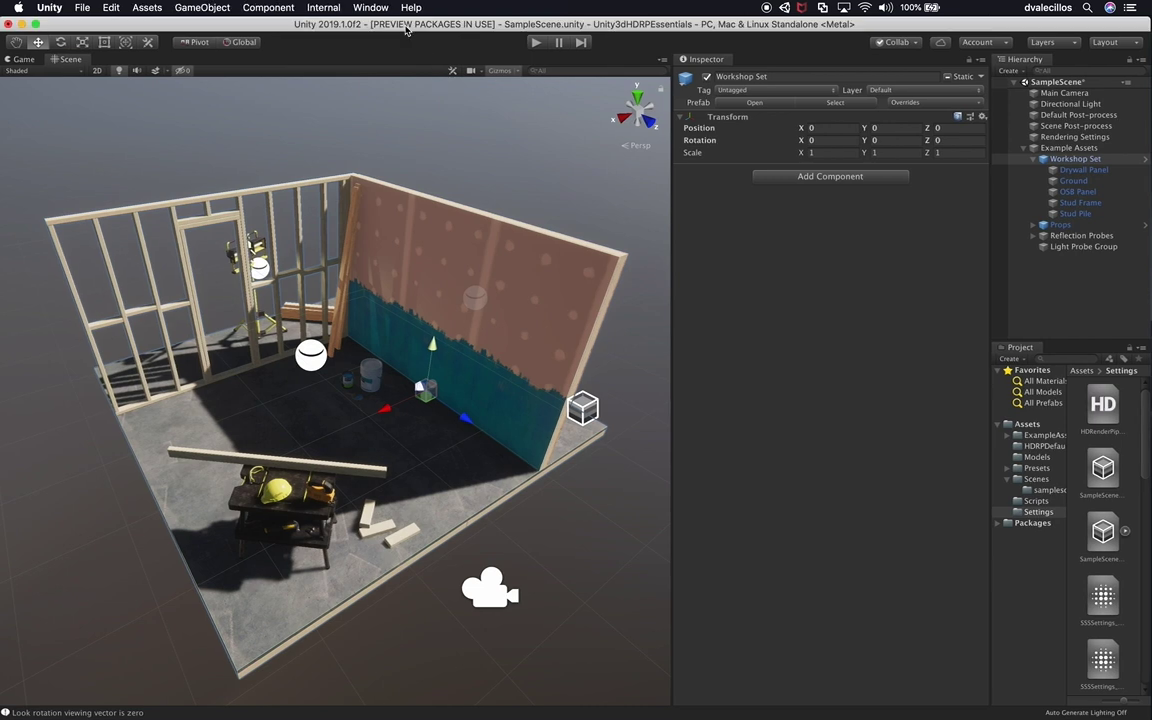
left_click(370, 8)
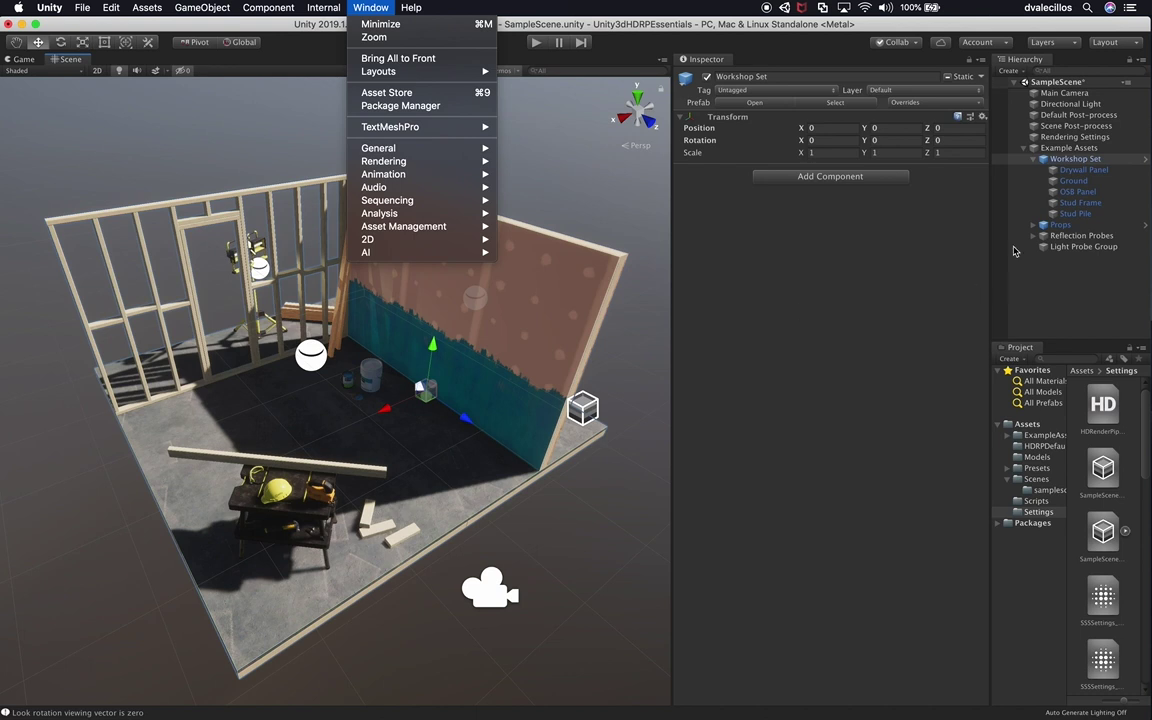
left_click(944, 291)
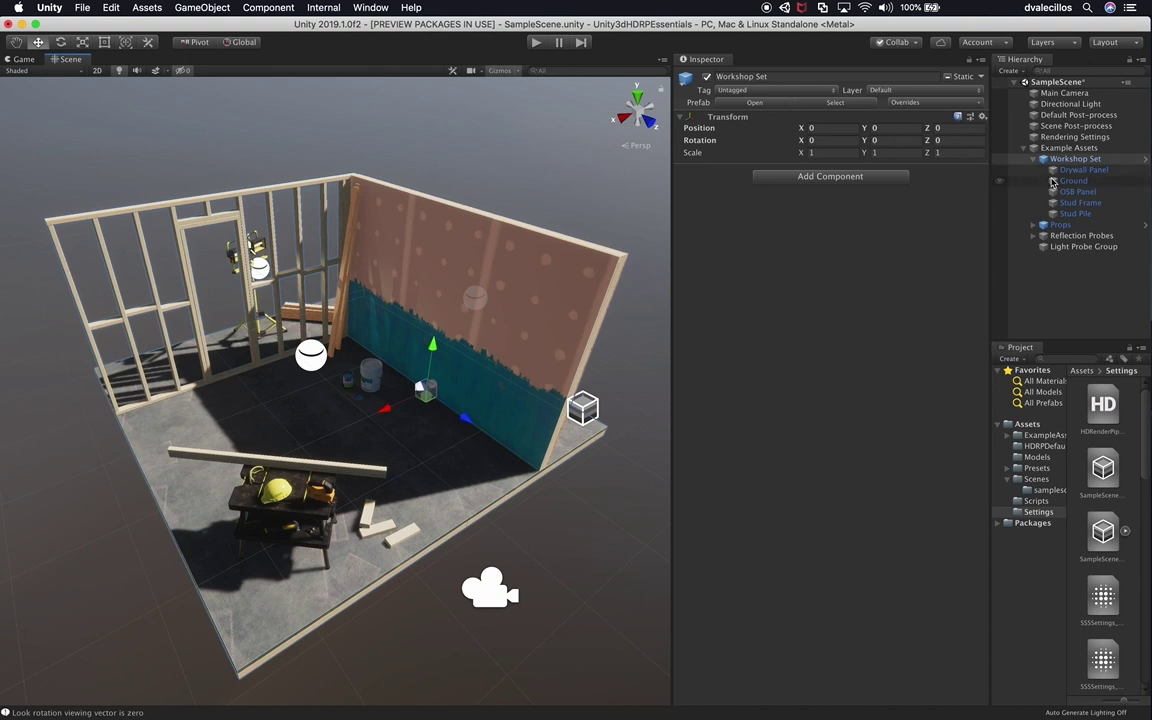
Unpack the Workshop Set prefab so its child objects become regular scene objects.
left_click(491, 330)
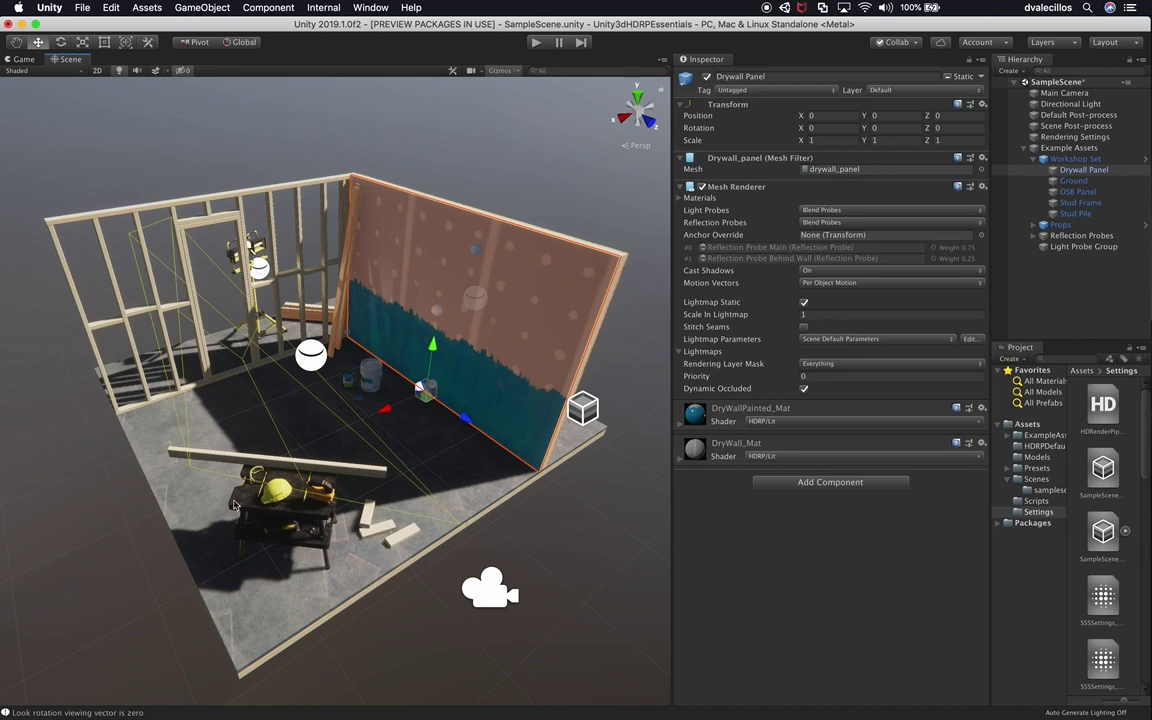
left_click(1084, 159)
left_click(1090, 170)
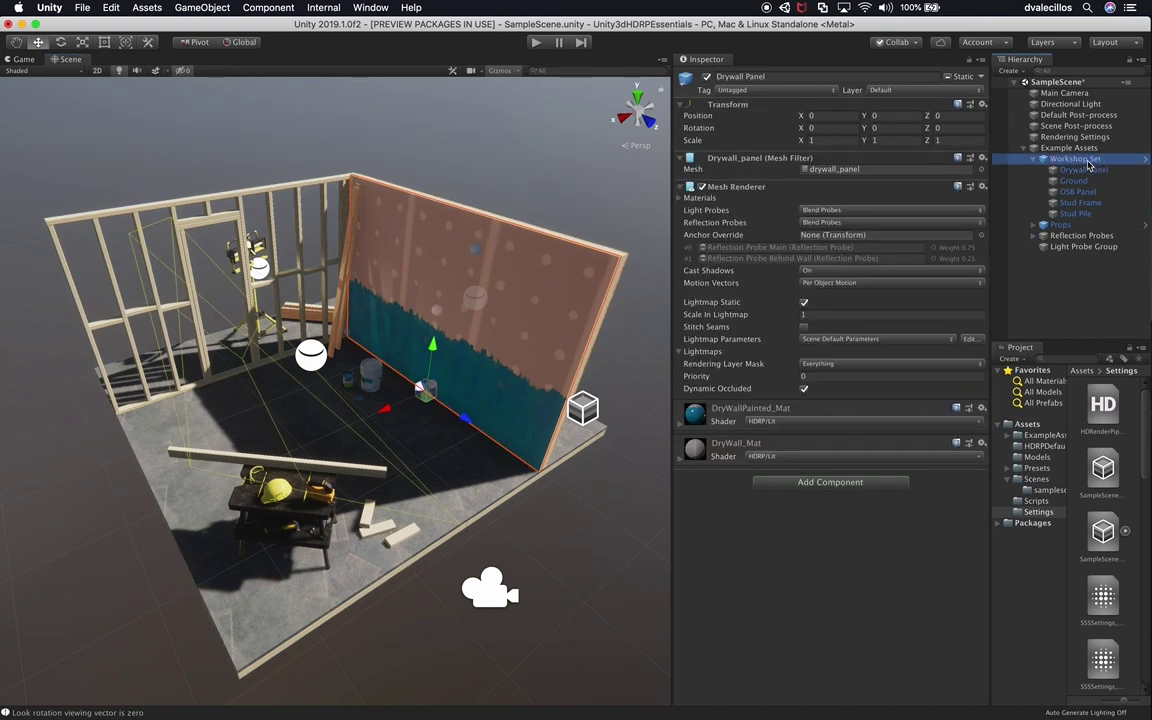
right_click(1089, 161)
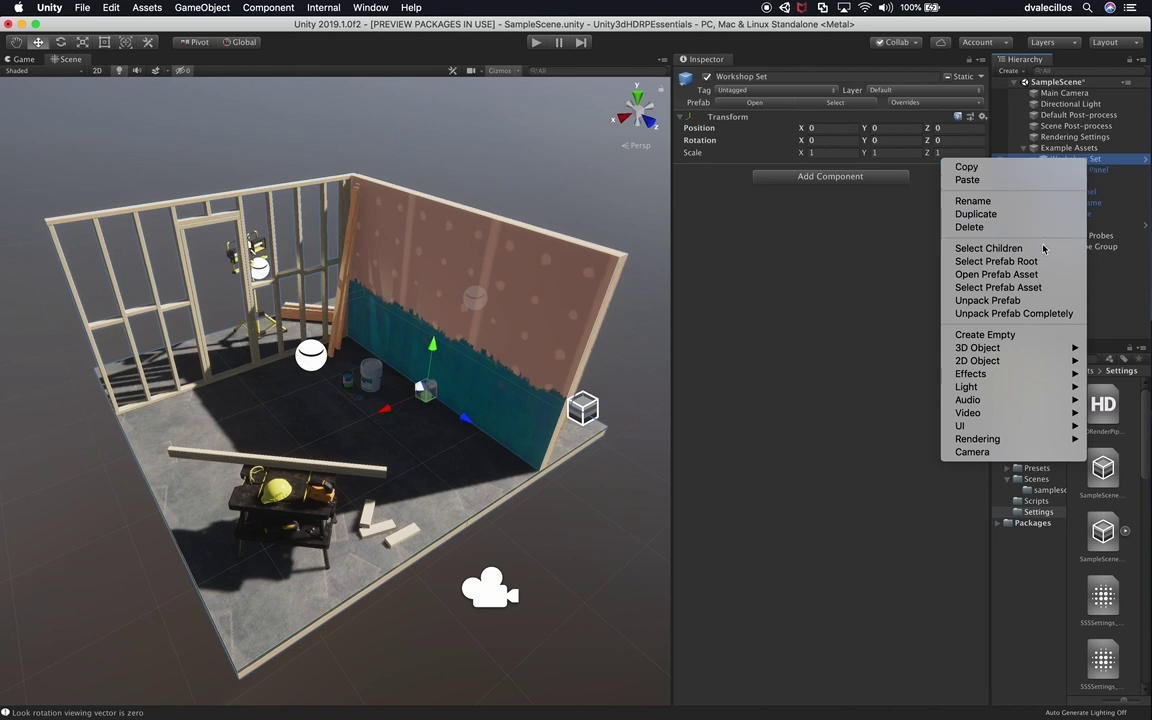
left_click(1017, 299)
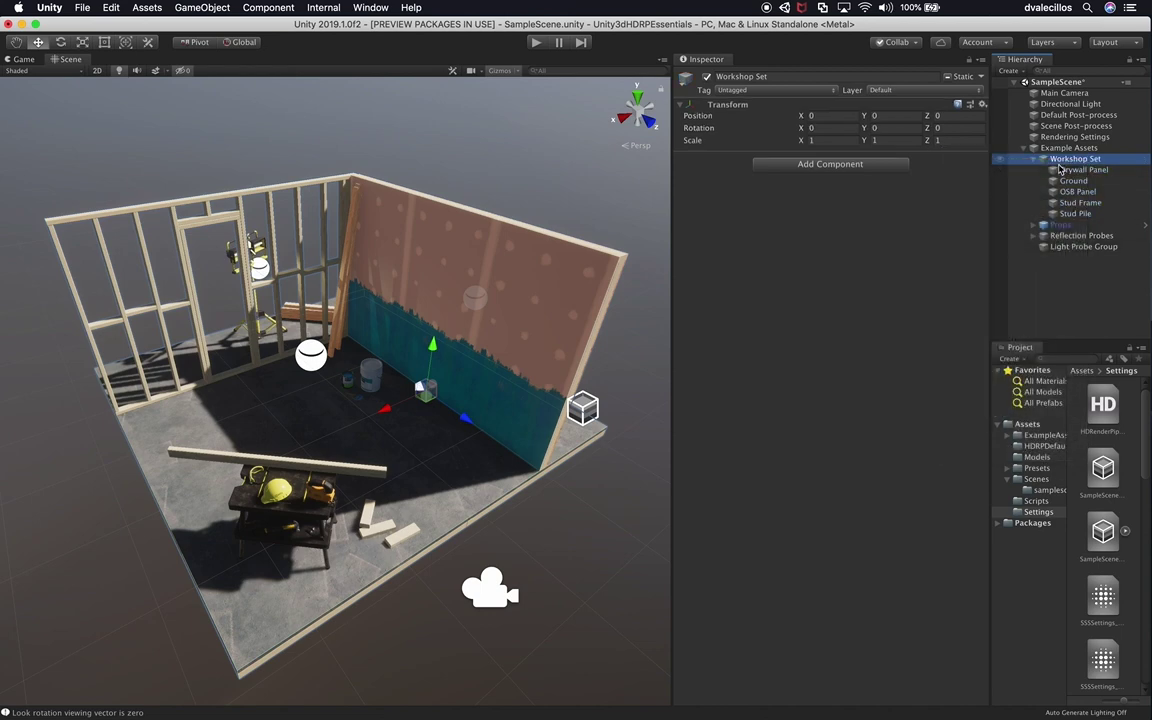
Delete the OSB Panel, Stud Frame, Stud Pile and Drywall Panel from the Workshop Set, keeping only Ground.
left_click(1070, 192)
left_click(1066, 214, "shift")
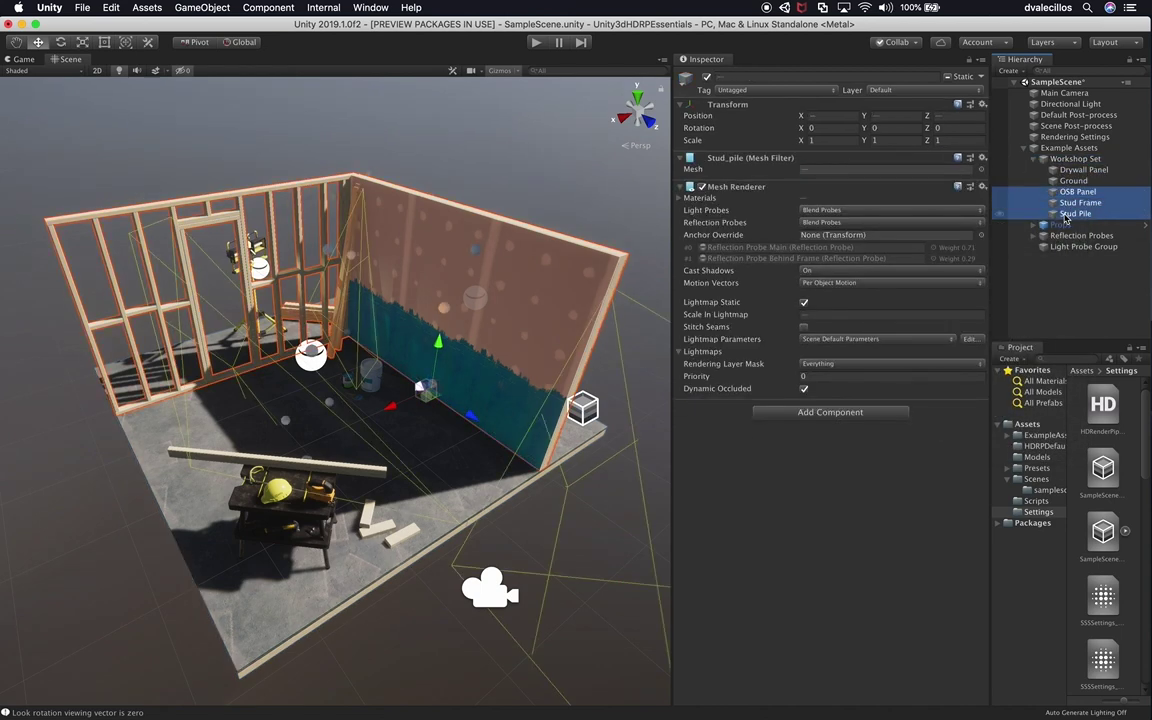
key("super+BackSpace")
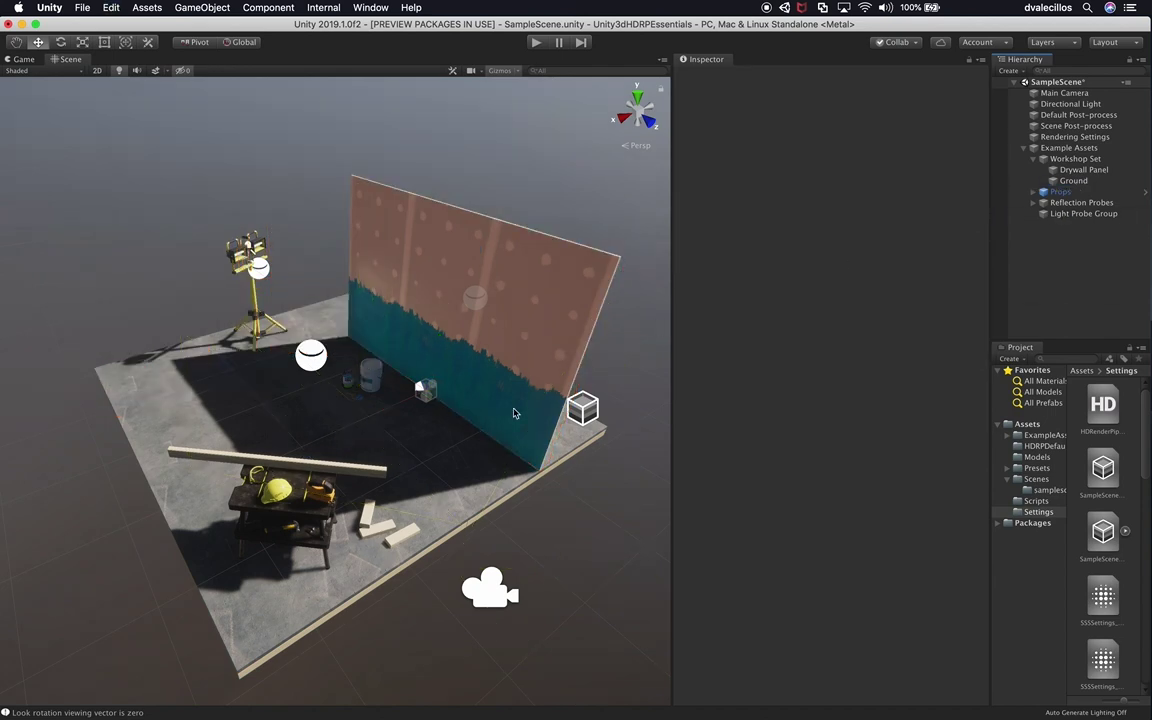
left_click(1082, 170)
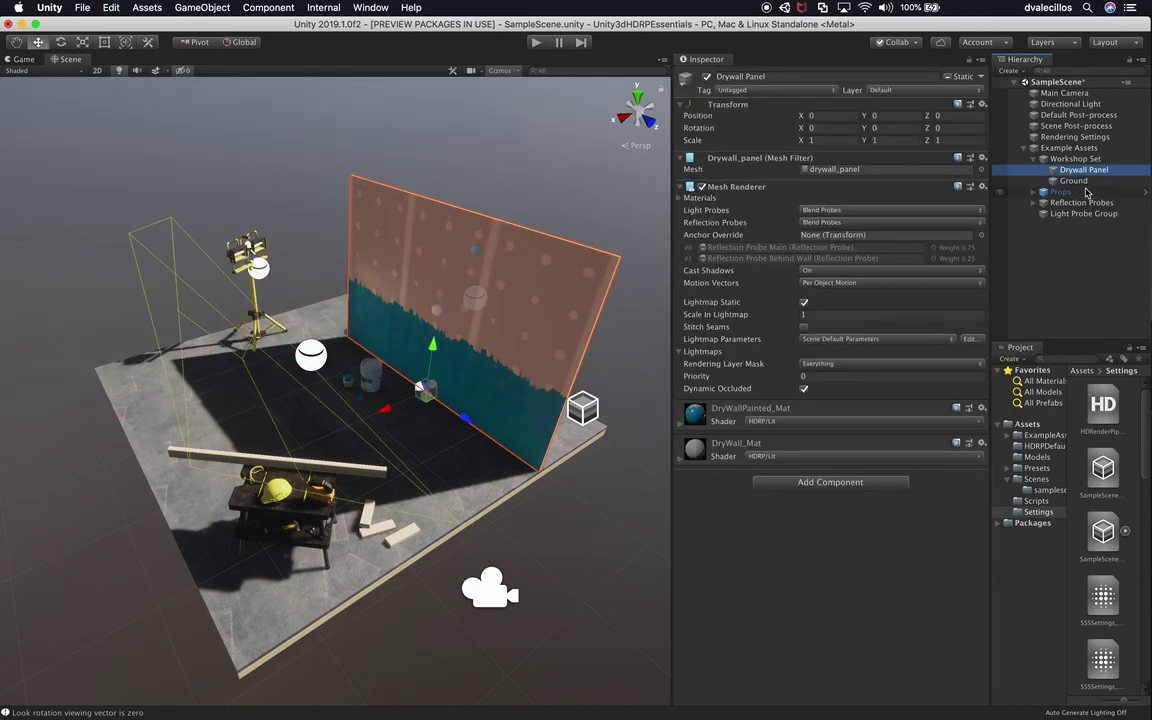
key("super+BackSpace")
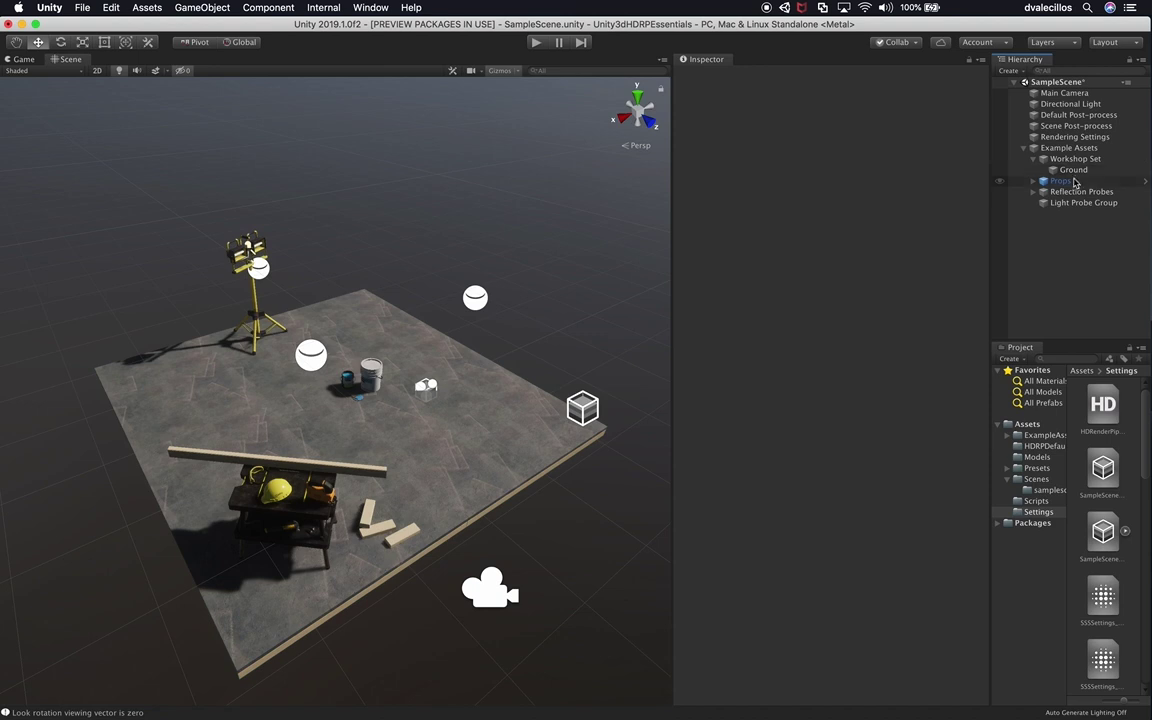
Delete Props, Reflection Probes and Light Probe Group from Example Assets.
left_click(1070, 182)
key("super+BackSpace")
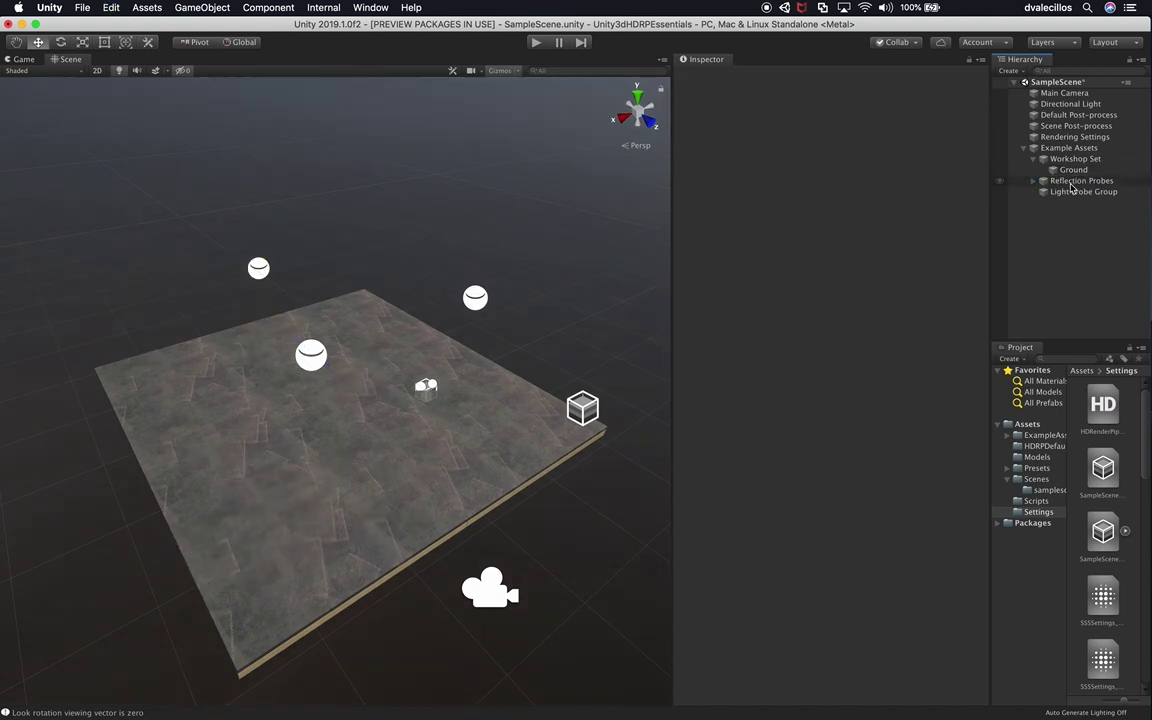
left_click(1071, 184)
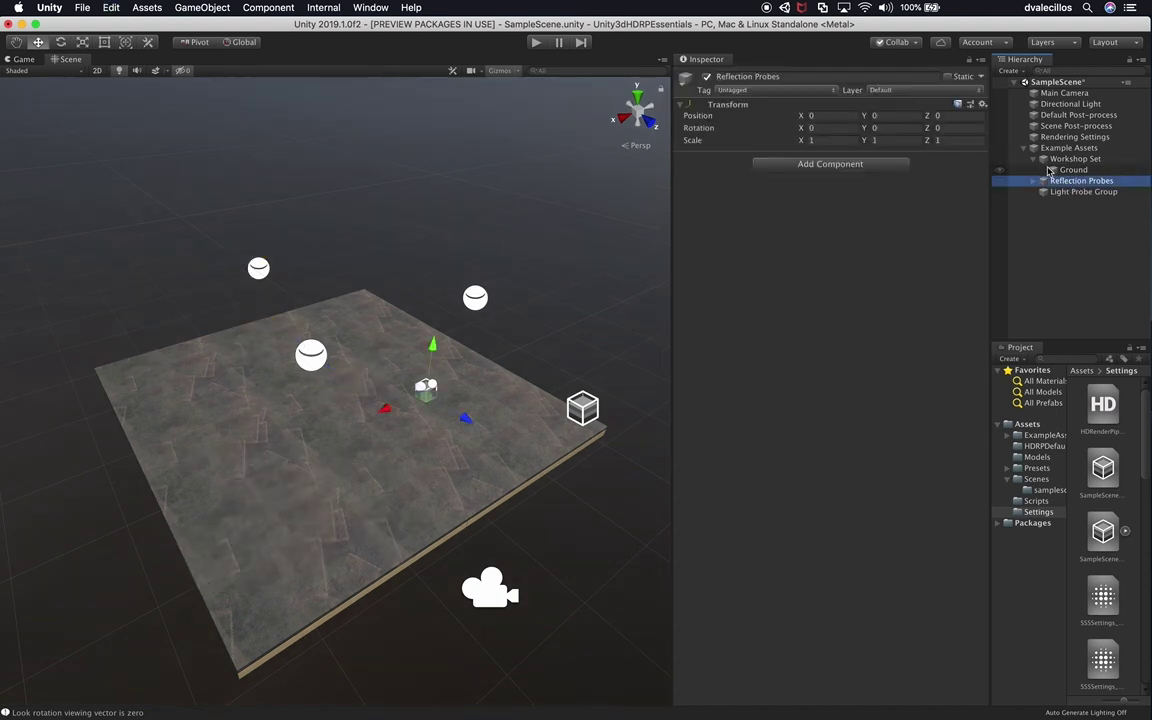
left_click(1052, 192, "shift")
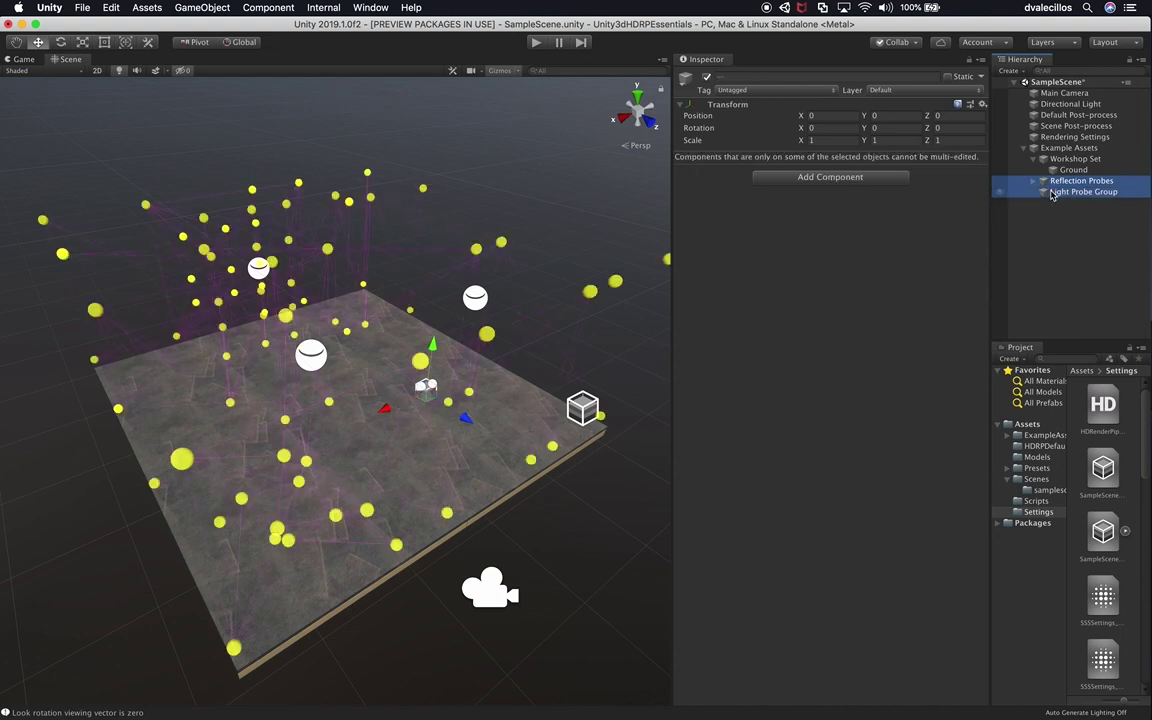
key("super+BackSpace")
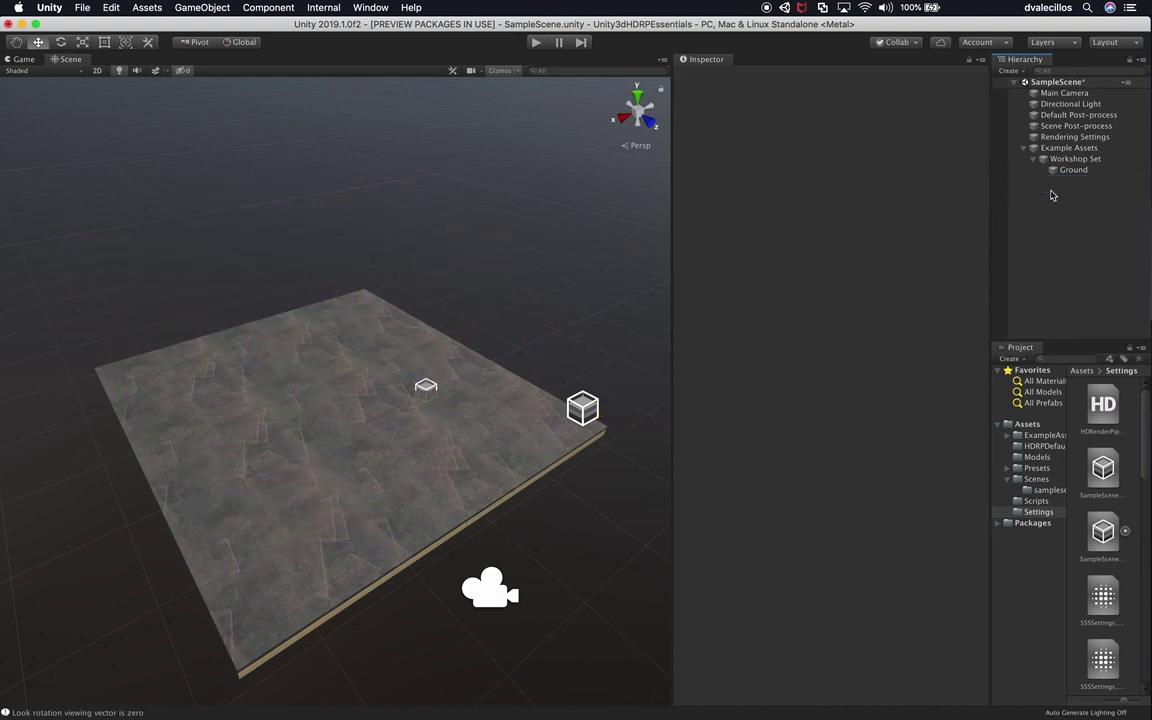
Delete Default Post-process, Scene Post-process, Rendering Settings and the Directional Light from SampleScene.
left_click(1057, 138)
left_click(1068, 115, "shift")
key("super+BackSpace")
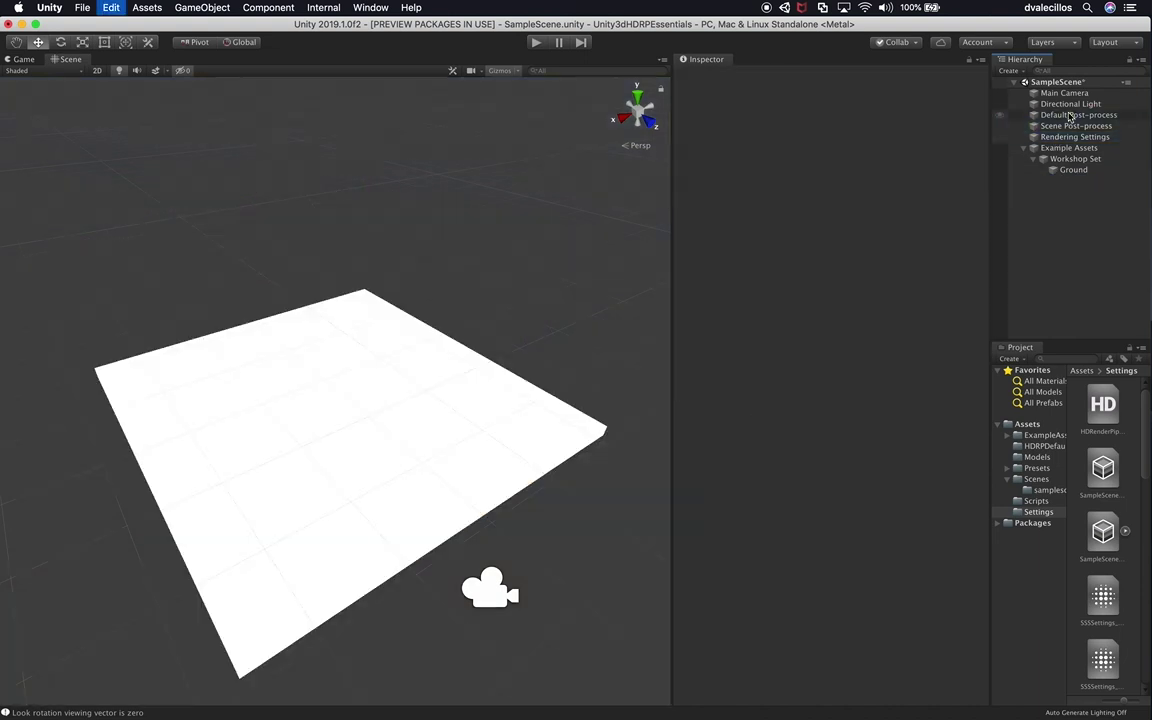
left_click(1070, 104)
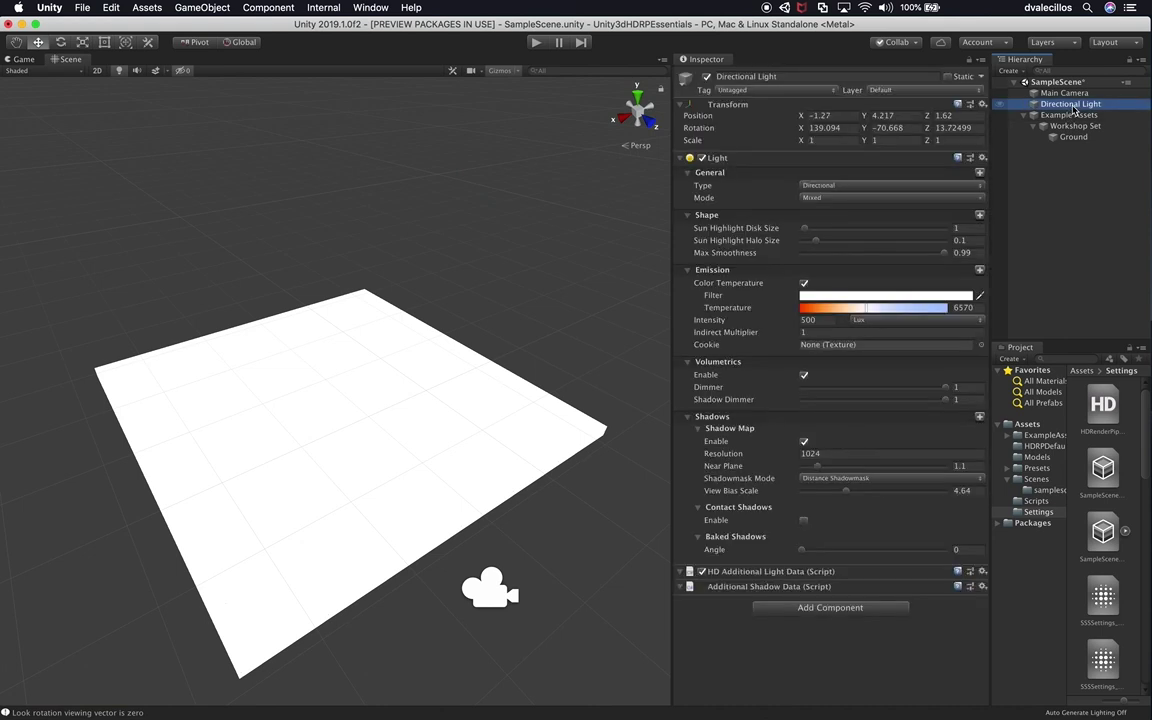
key("super+BackSpace")
Review the Main Camera's component settings and collapse its General and Physical Settings groups.
left_click(1064, 93)
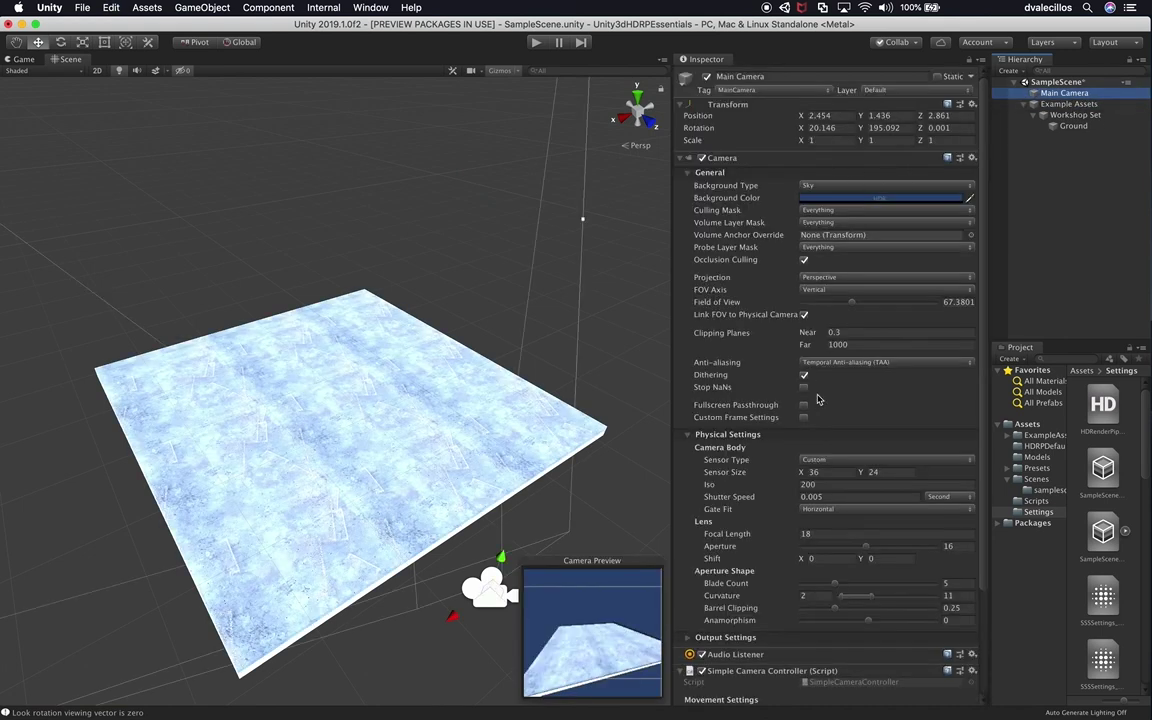
scroll(817, 399, "down", 5)
scroll(817, 399, "up", 3)
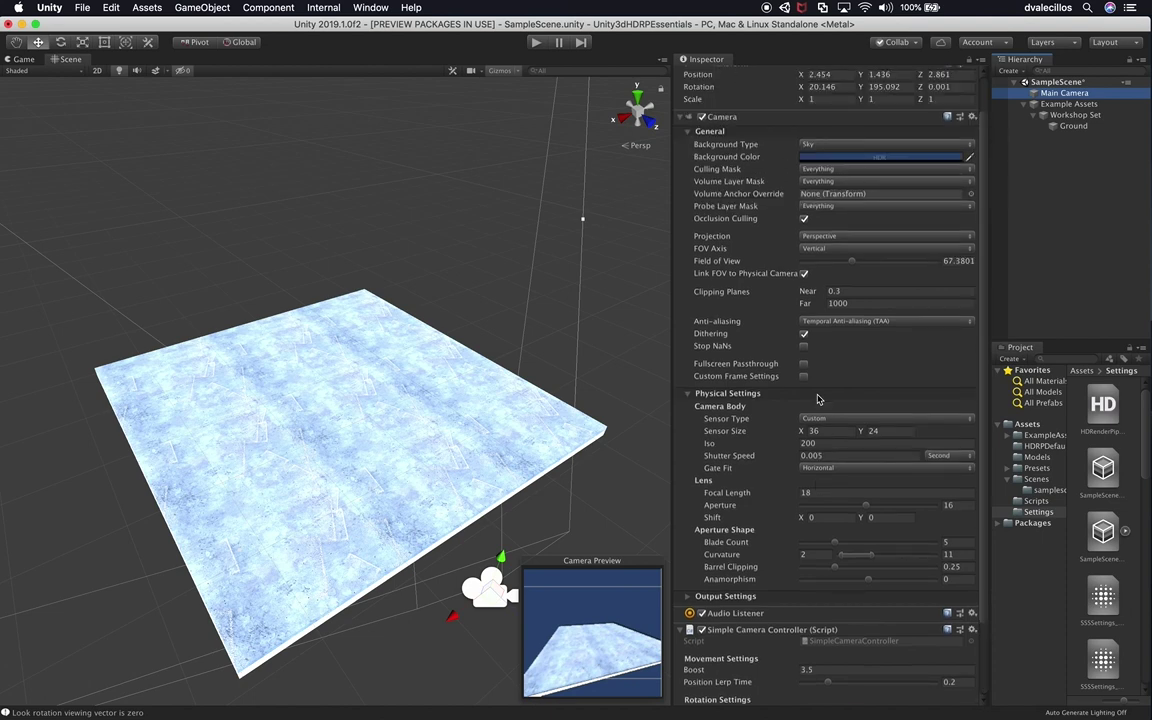
scroll(817, 399, "up", 2)
left_click(697, 172)
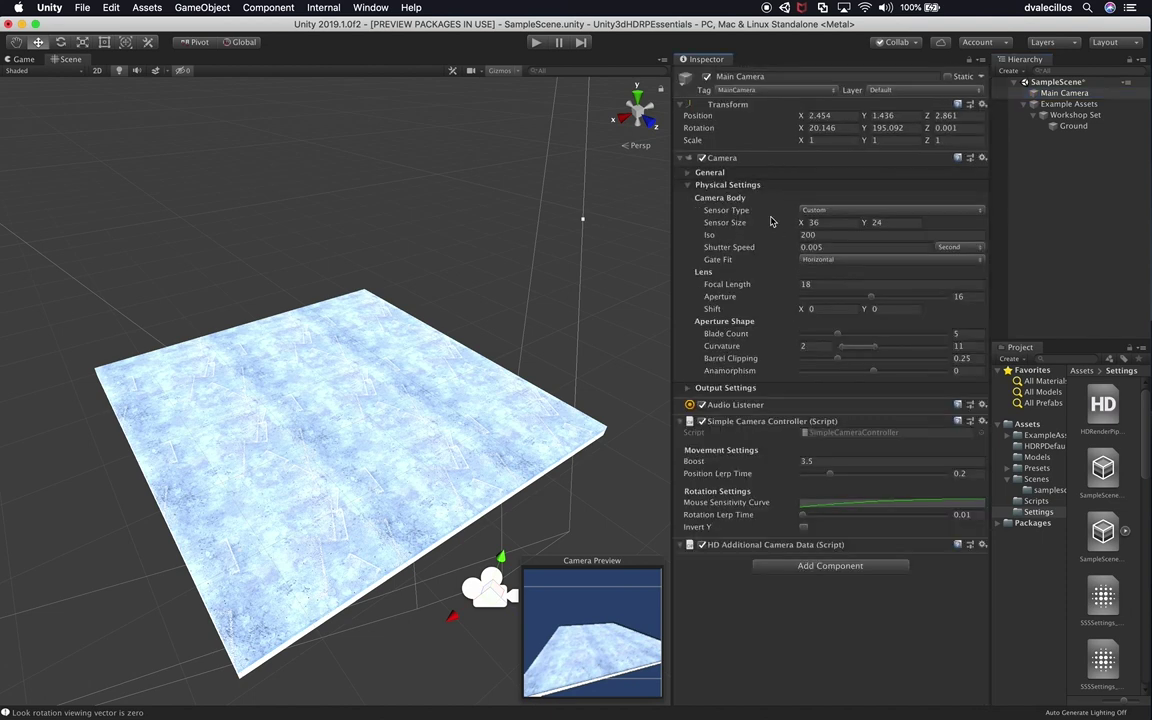
left_click(735, 185)
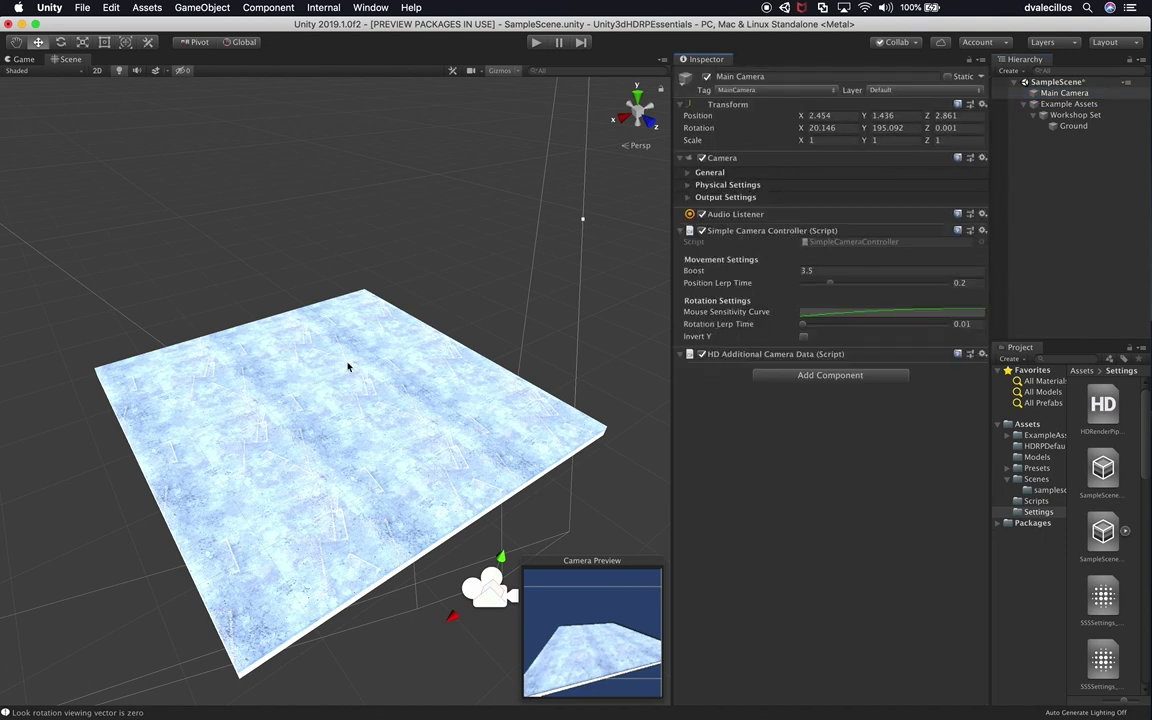
Check the scene through the camera in the Game view, return to the Scene view and collapse Example Assets.
left_click(22, 59)
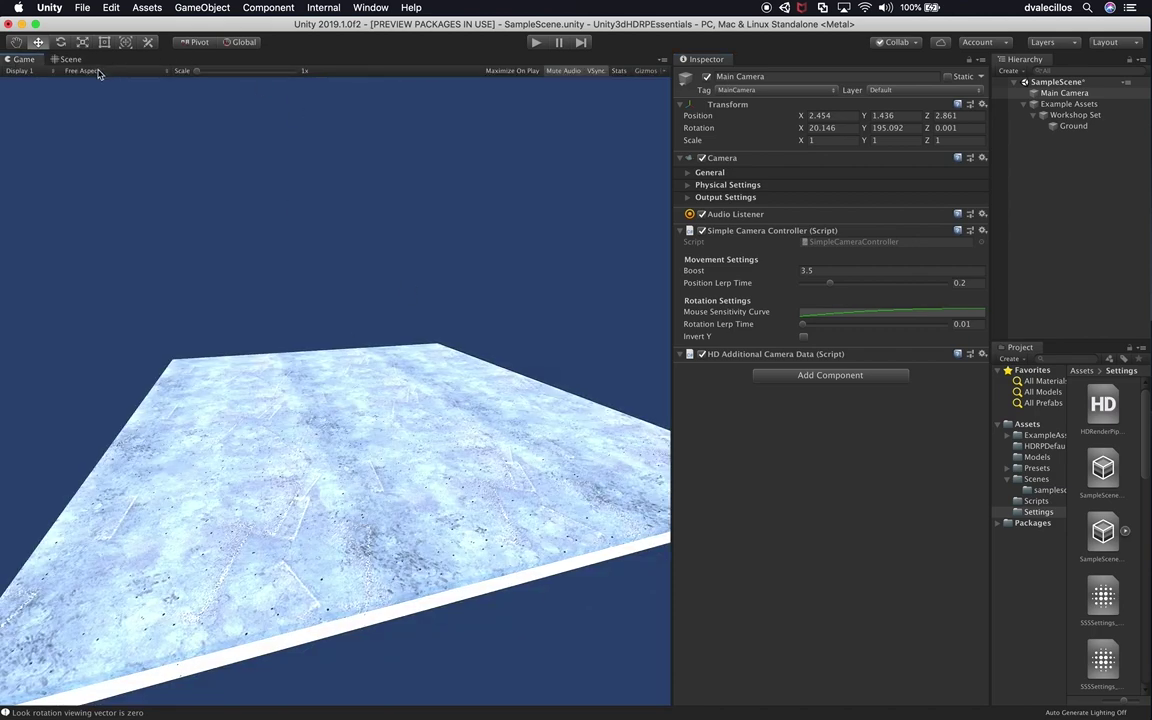
left_click(70, 59)
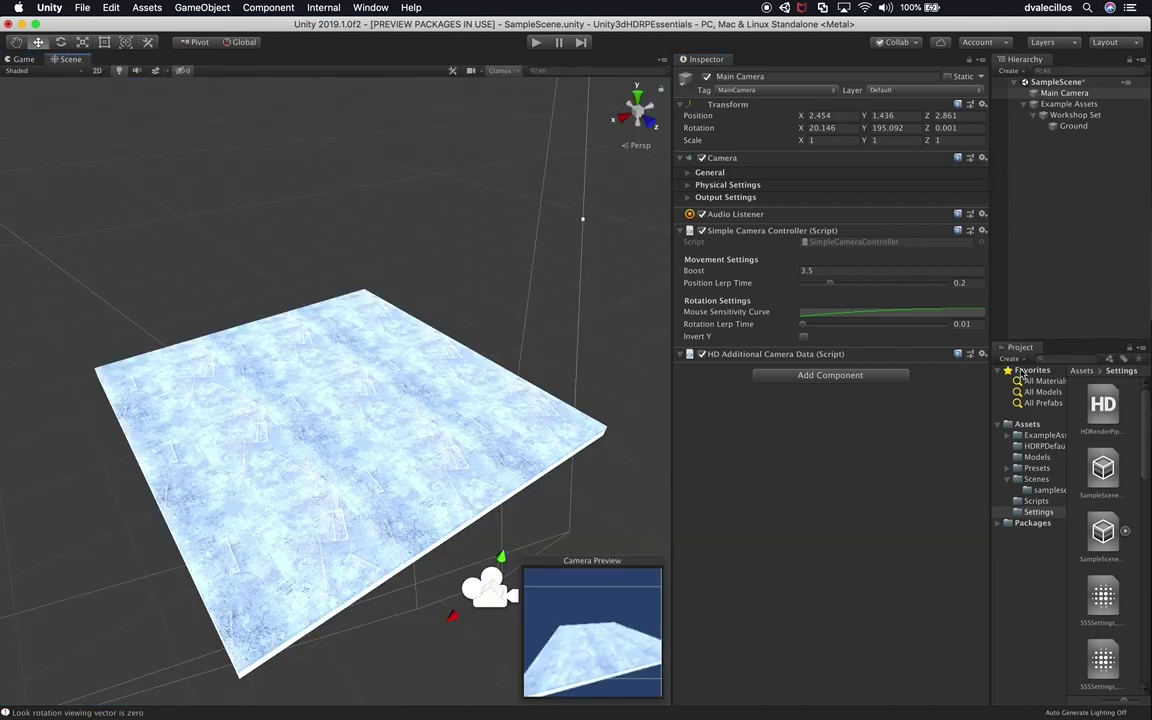
left_click(1024, 105)
left_click(1025, 105)
Switch to Chrome and examine the Giga Pig Ultimate model page on Poly, including its license and web address.
key("super+Tab")
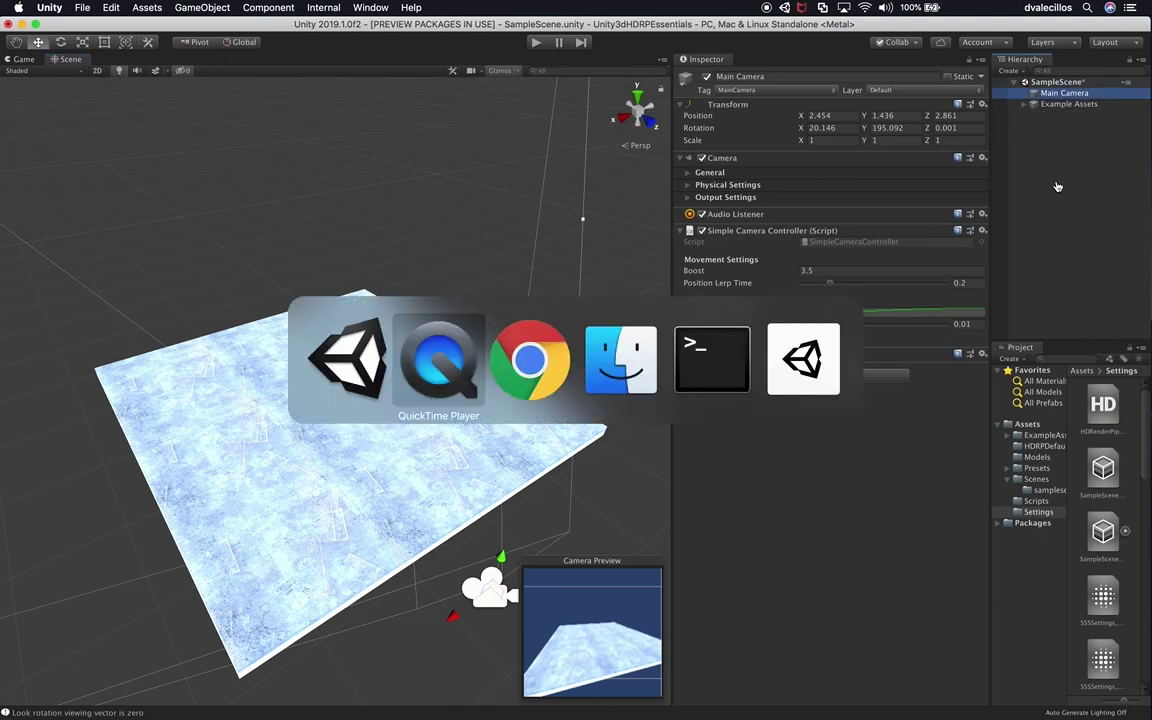
key("super+Tab")
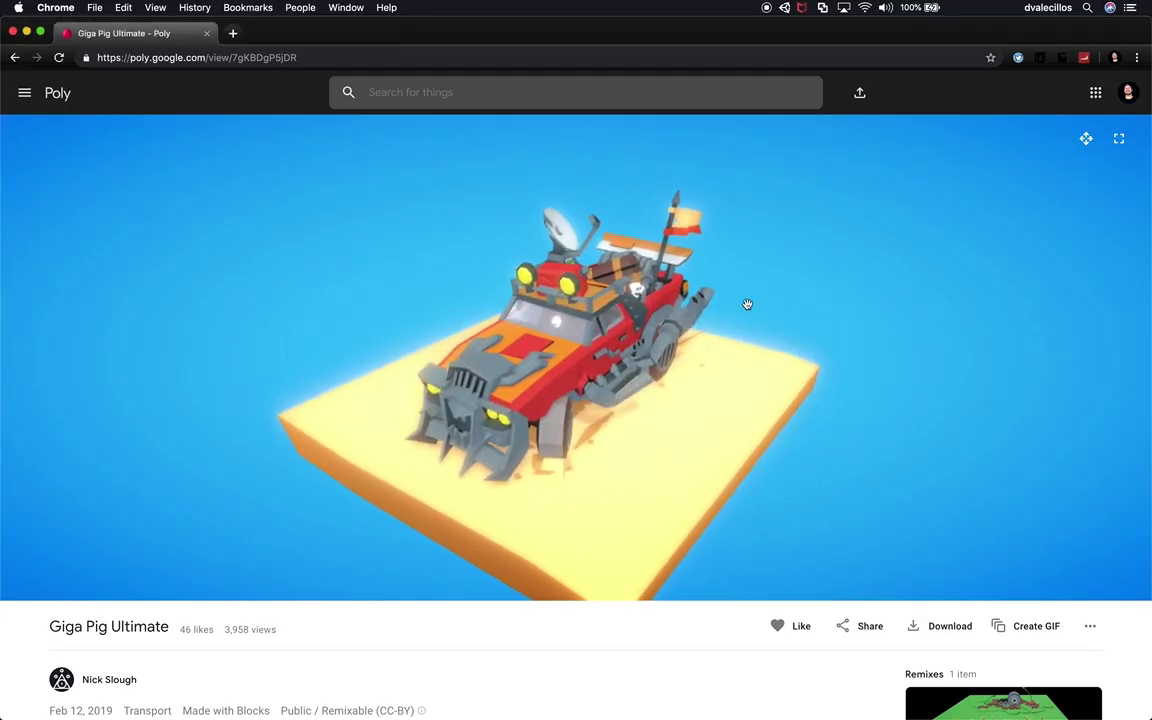
scroll(486, 476, "down", 3)
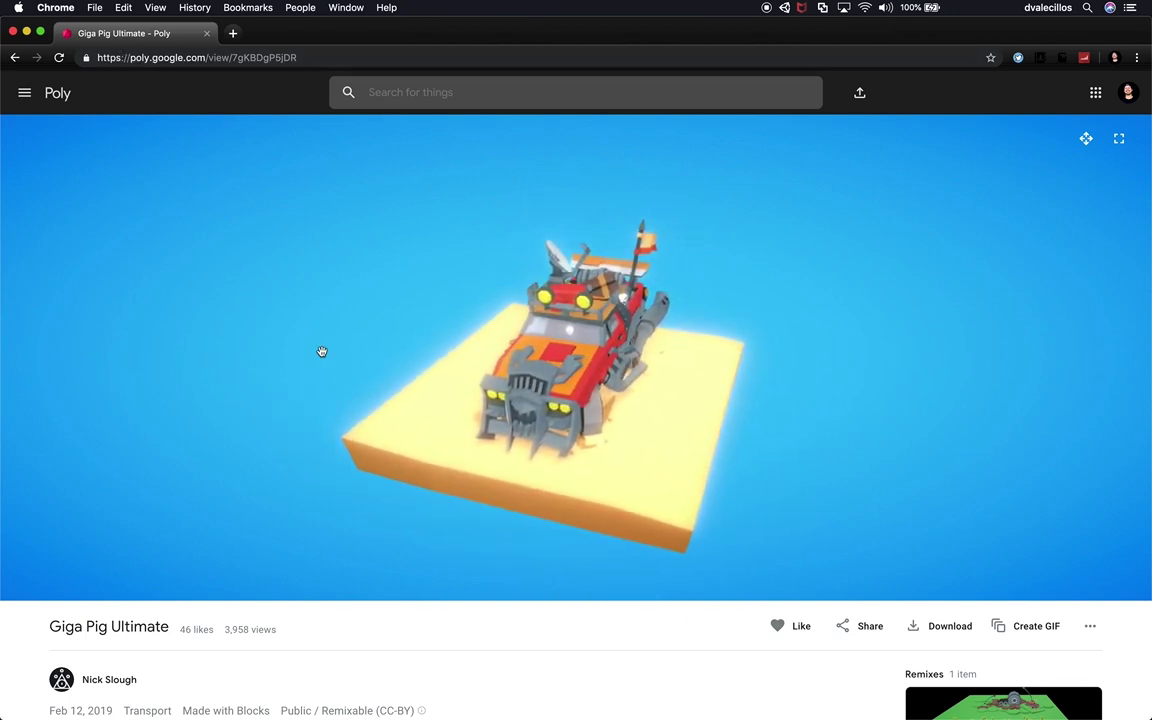
scroll(363, 640, "down", 3)
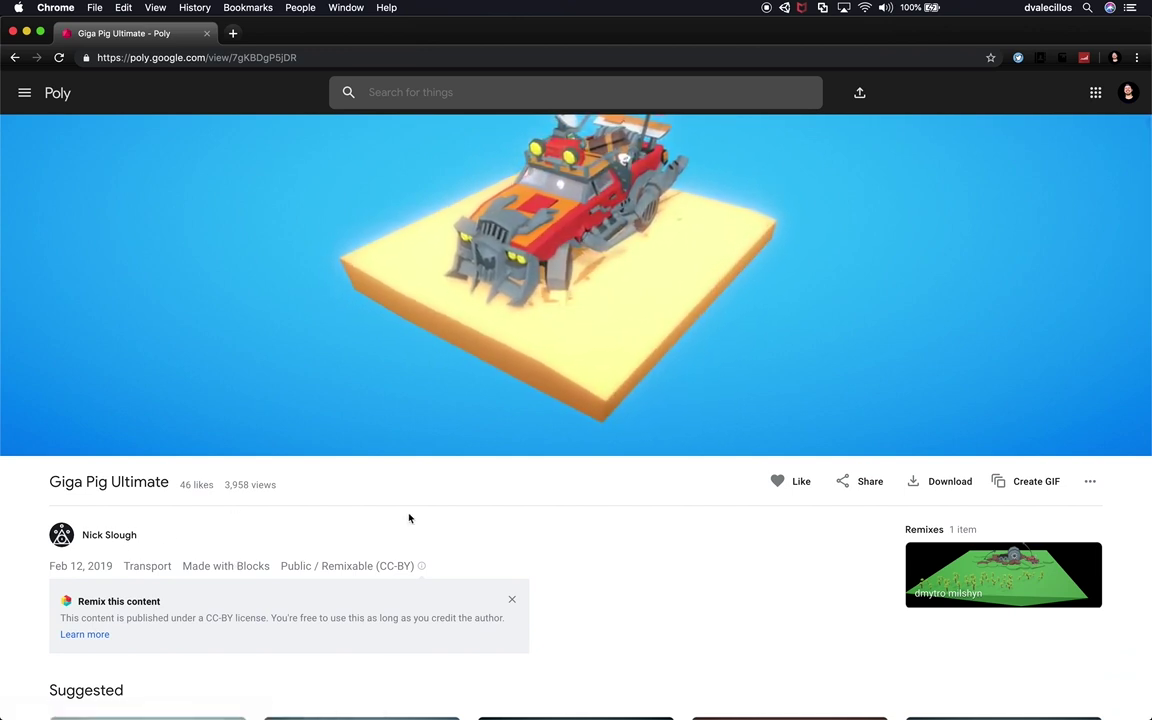
scroll(409, 517, "down", 3)
scroll(568, 478, "down", 2)
scroll(568, 478, "up", 3)
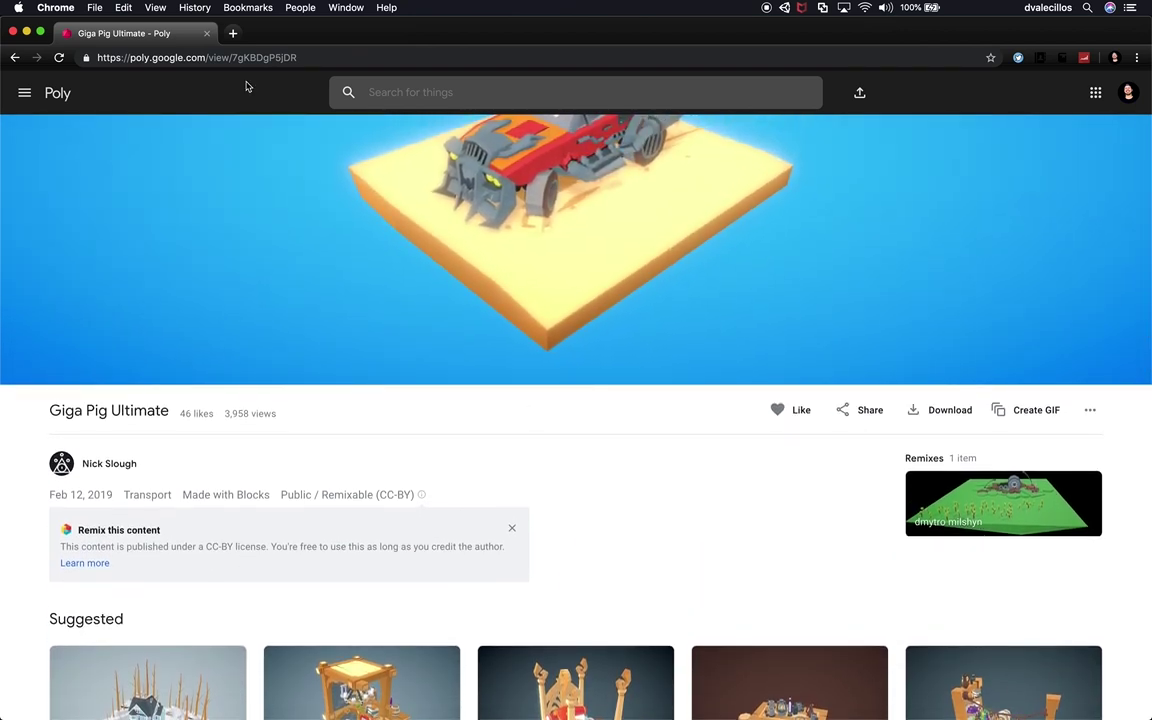
left_click(202, 58)
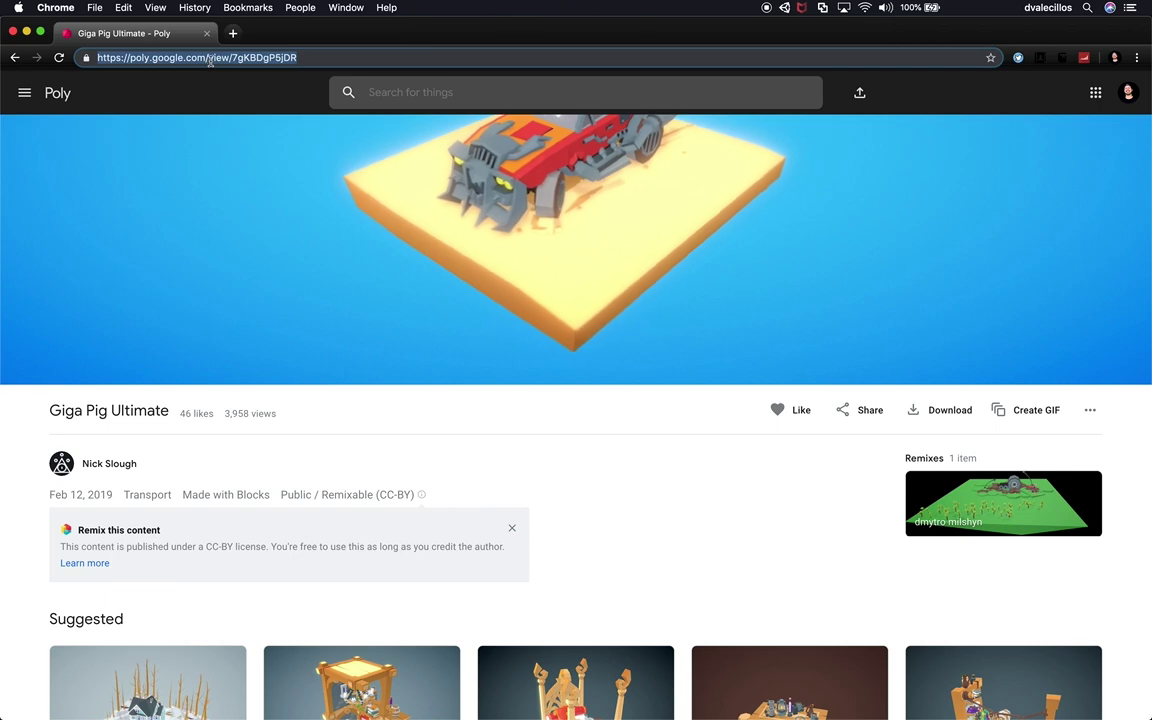
left_click(630, 489)
Switch back to Unity and delete the existing model asset from the Models folder.
key("super+Tab")
key("super+Tab")
key("super+shift+Tab")
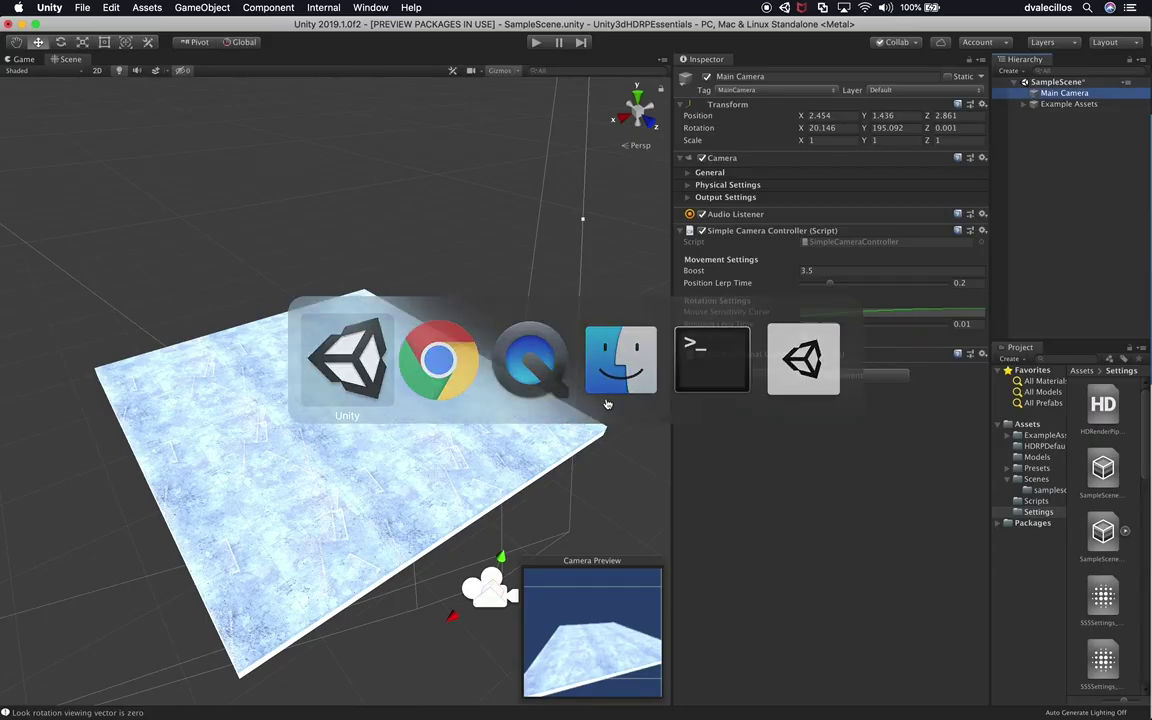
left_click(1035, 457)
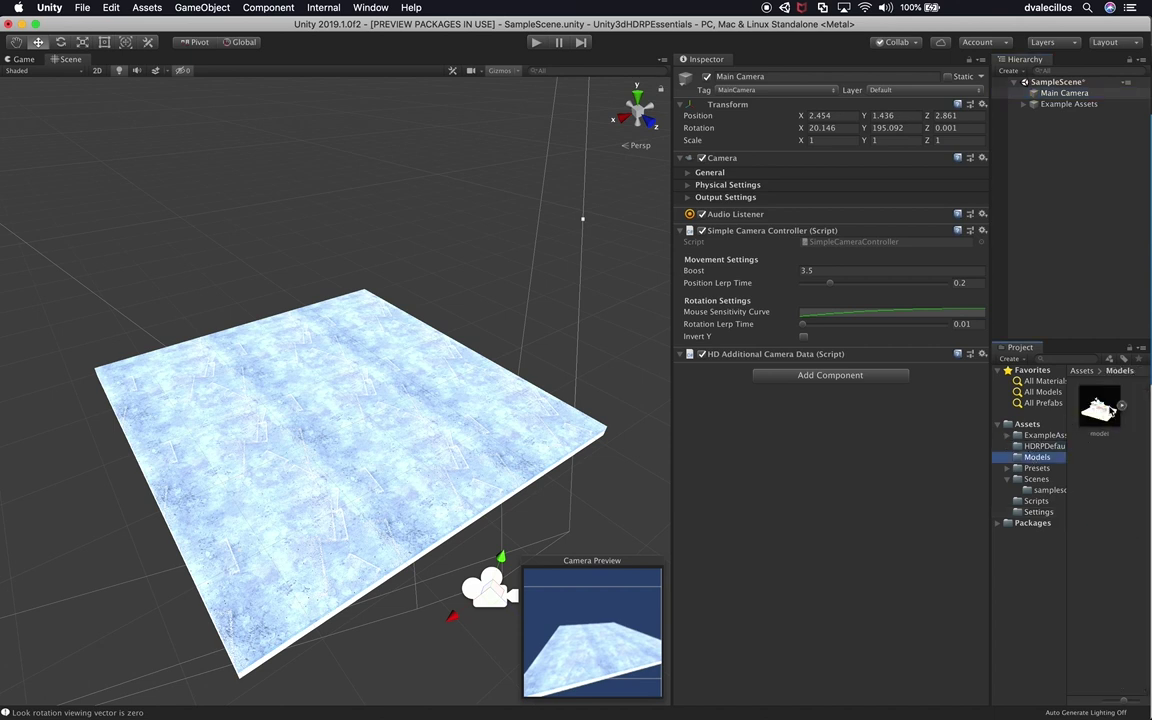
left_click(1104, 411)
key("super+BackSpace")
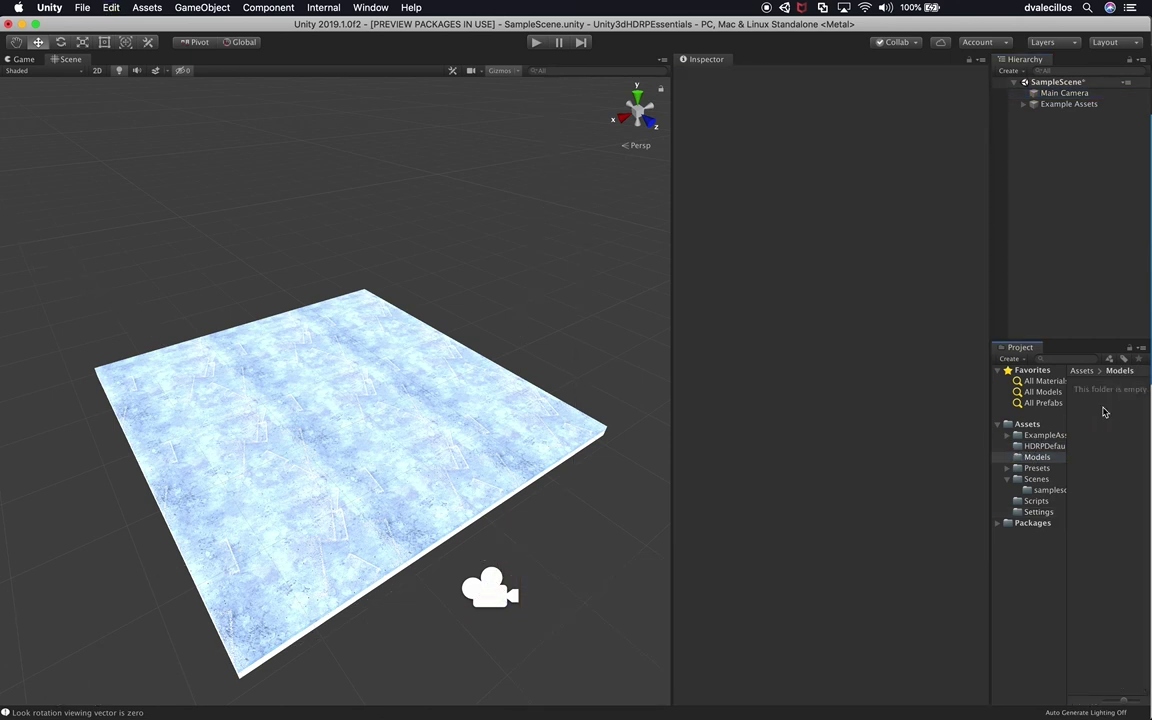
Switch to Finder and import model.fbx from Downloads into the Unity project's Models folder.
key("super+Tab")
key("super+Tab")
key("super+Tab")
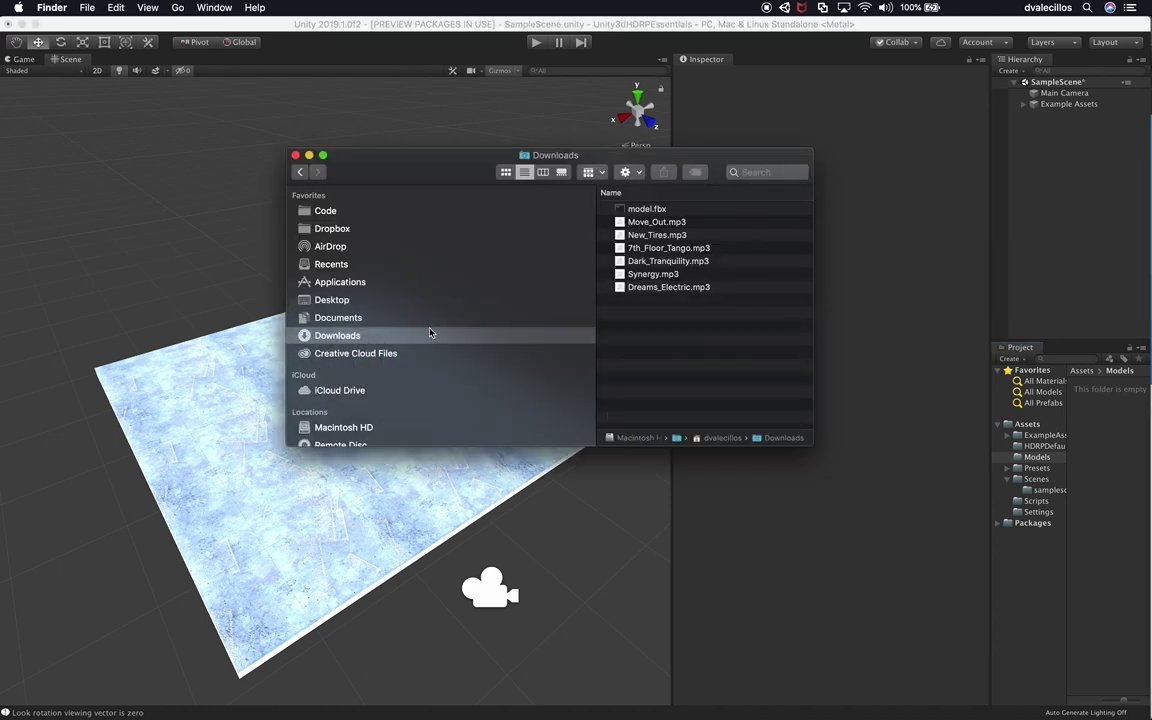
left_click_drag(640, 208, 1123, 449)
left_click(866, 345)
Add the imported model from the Models folder to SampleScene and activate the Rotate tool.
left_click_drag(1099, 407, 1096, 249)
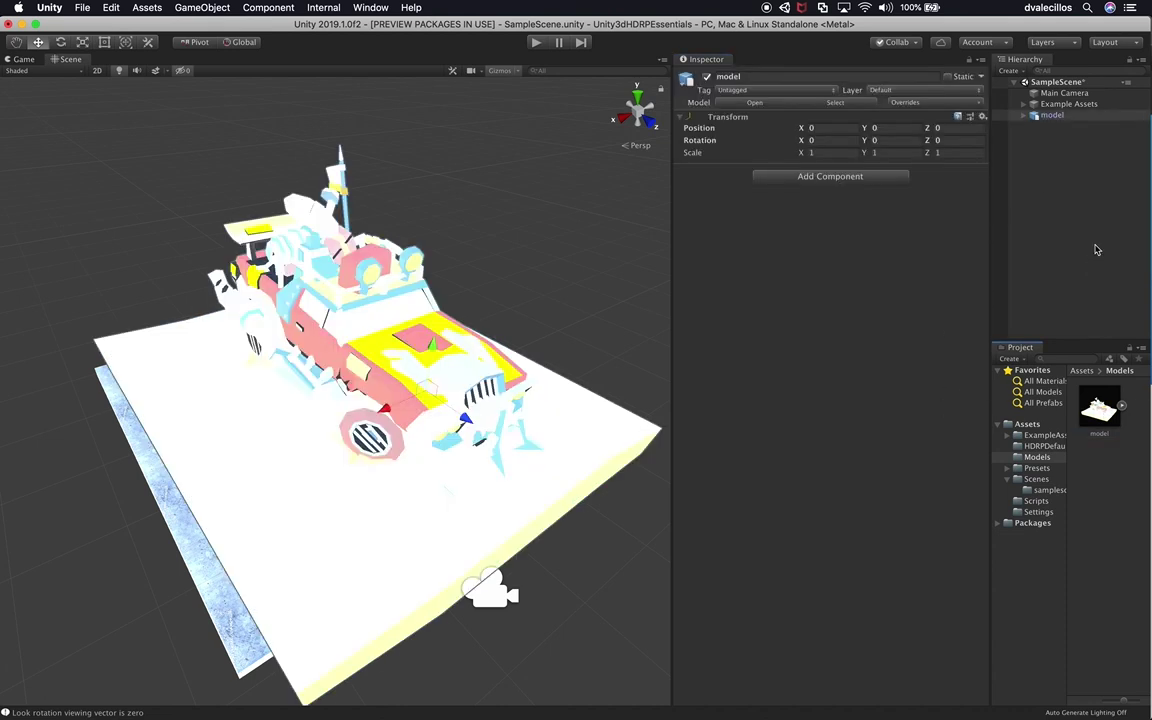
key("e")
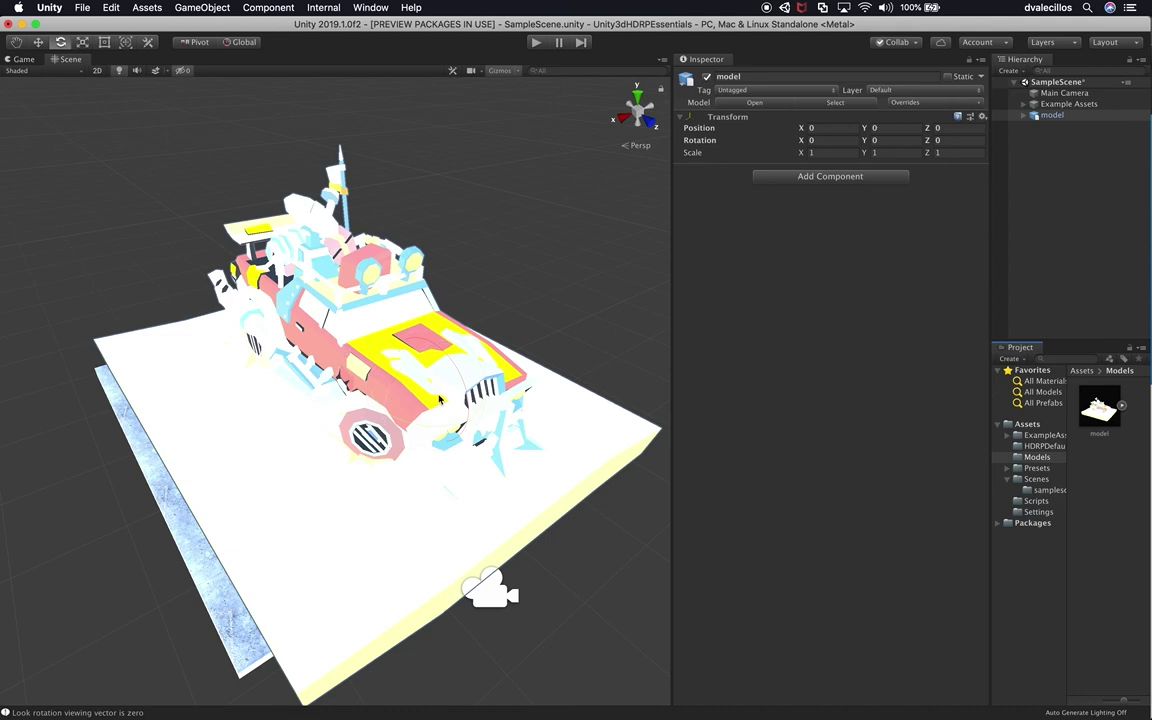
left_click_drag(187, 527, 276, 514, "alt")
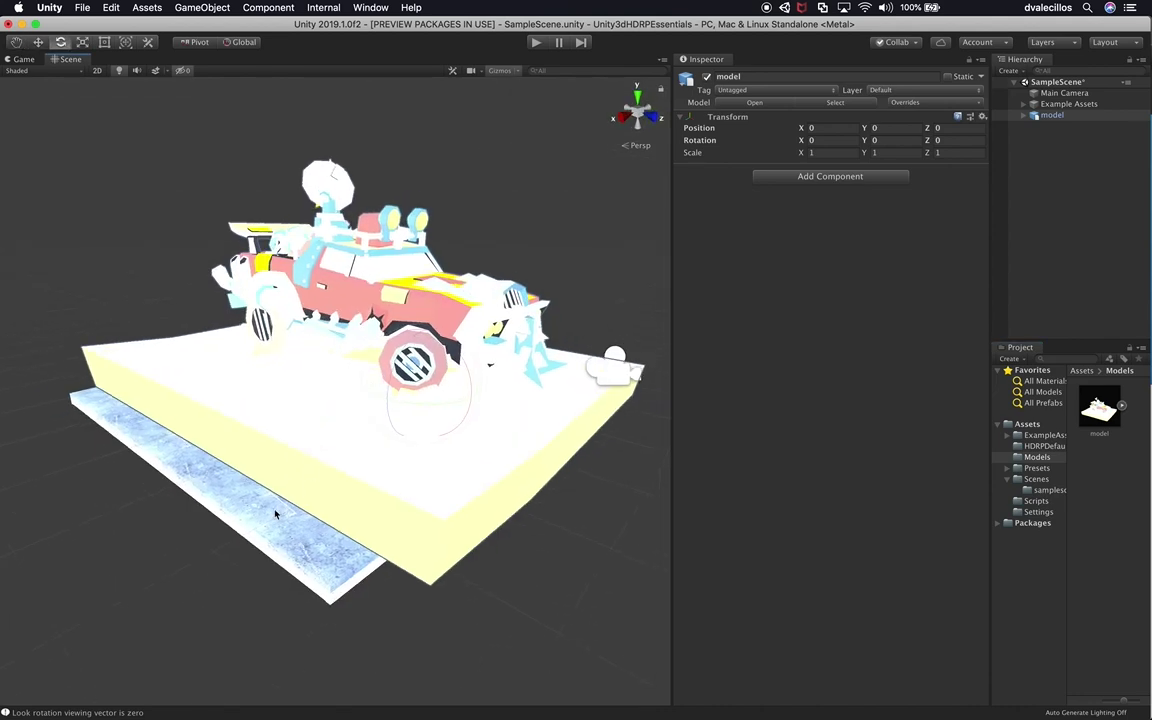
Delete the Example Assets group from SampleScene.
left_click(1046, 106)
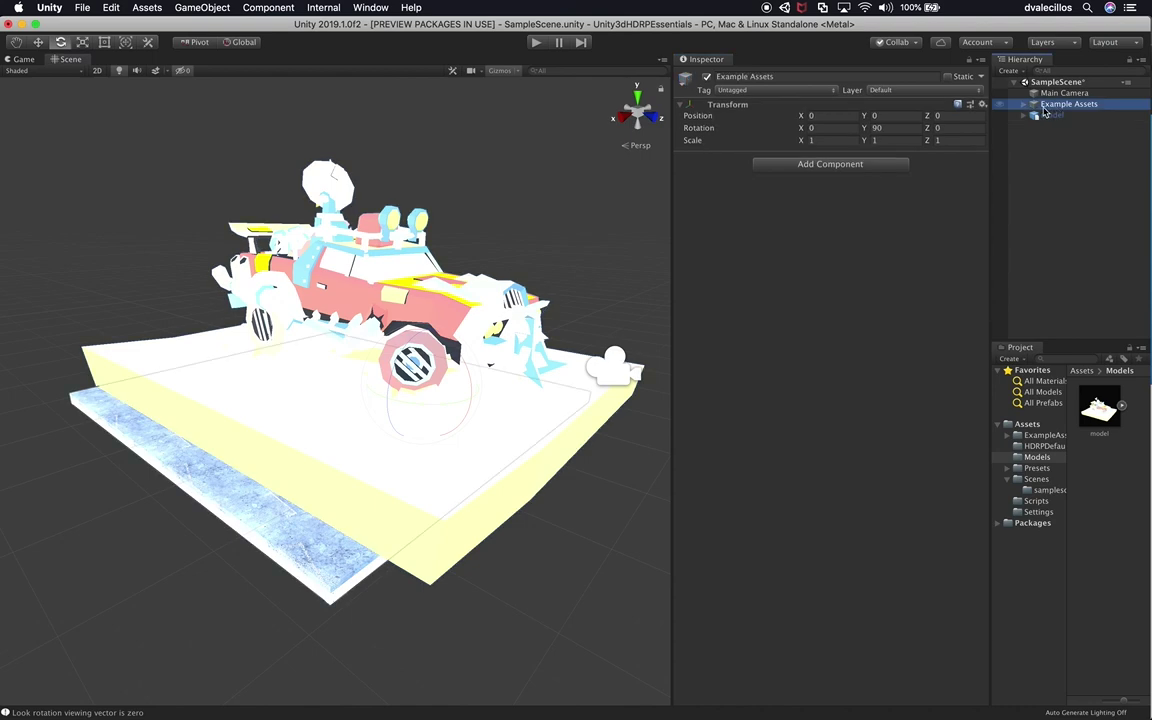
key("super+BackSpace")
left_click_drag(376, 362, 586, 400, "alt")
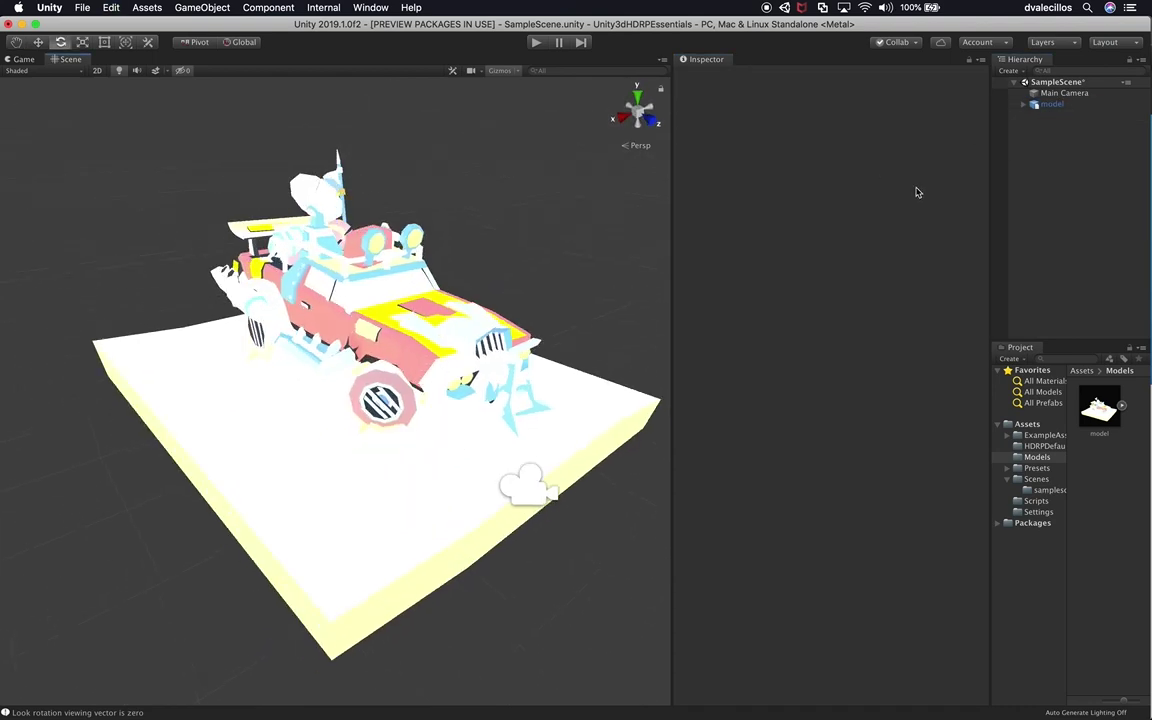
Rename the imported model object in the scene as Car.
left_click(1062, 106)
key("Return")
type("Car")
key("Return")
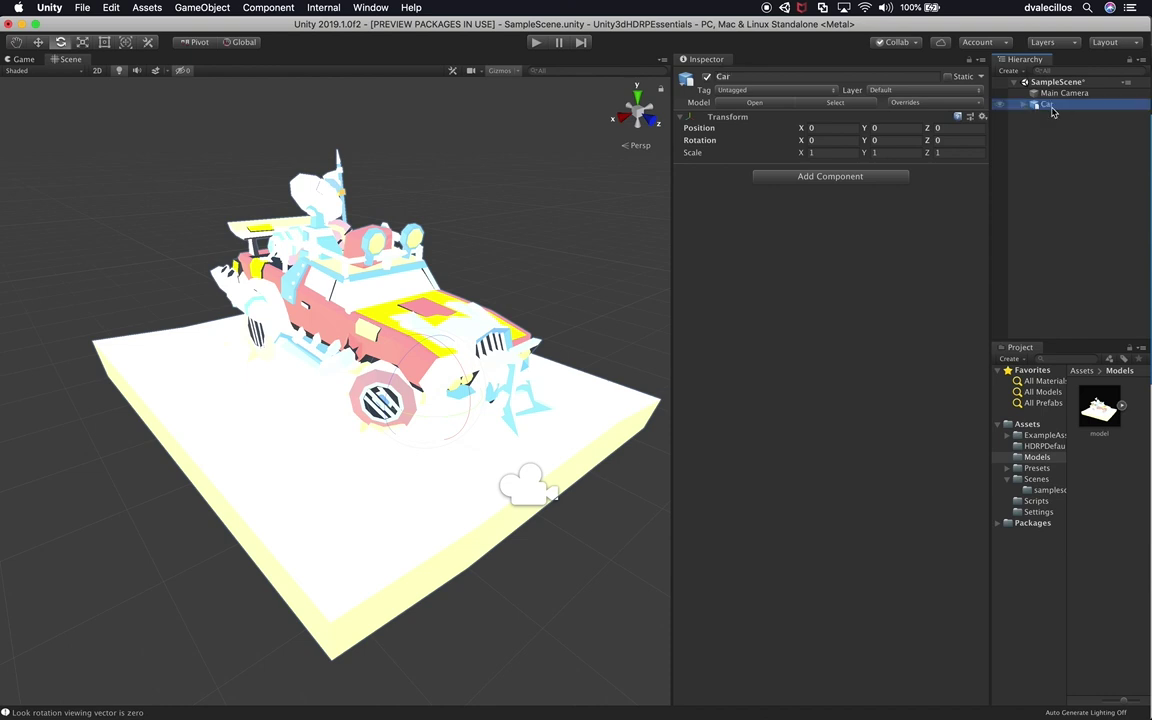
mouse_move(560, 360)
left_mouse_down("alt")
mouse_move(367, 378)
mouse_move(540, 372)
left_mouse_up("alt")
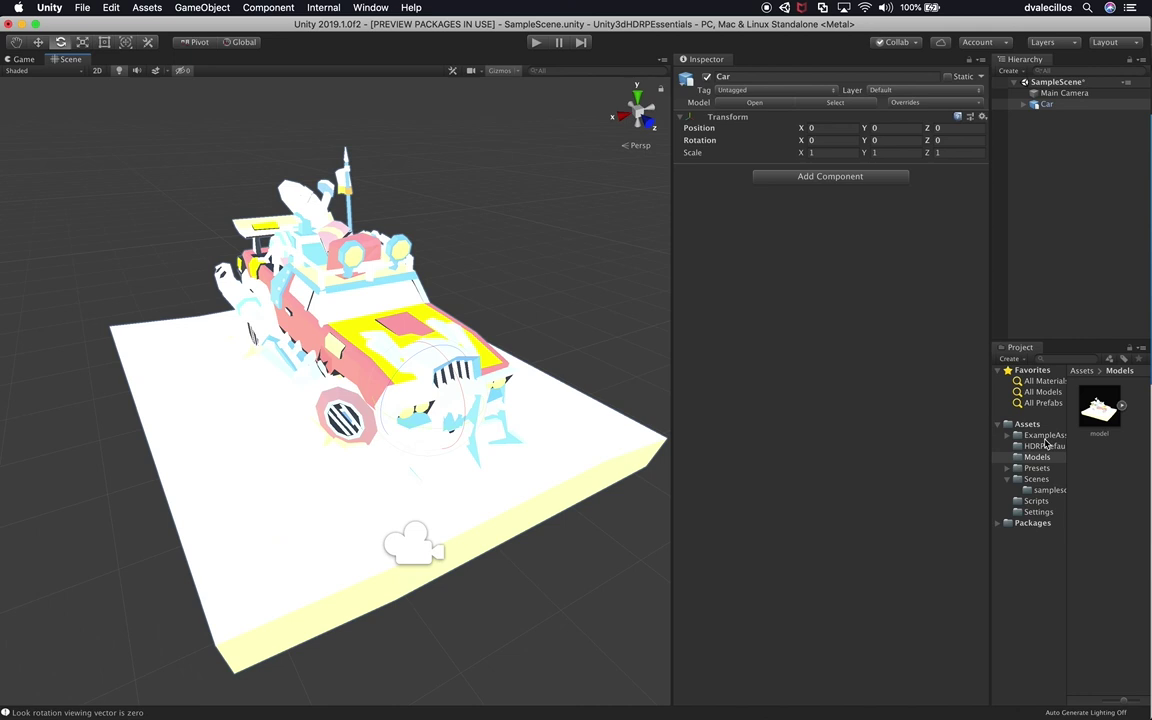
Create a new folder named Materials directly inside the project's Assets folder.
left_click(1118, 408)
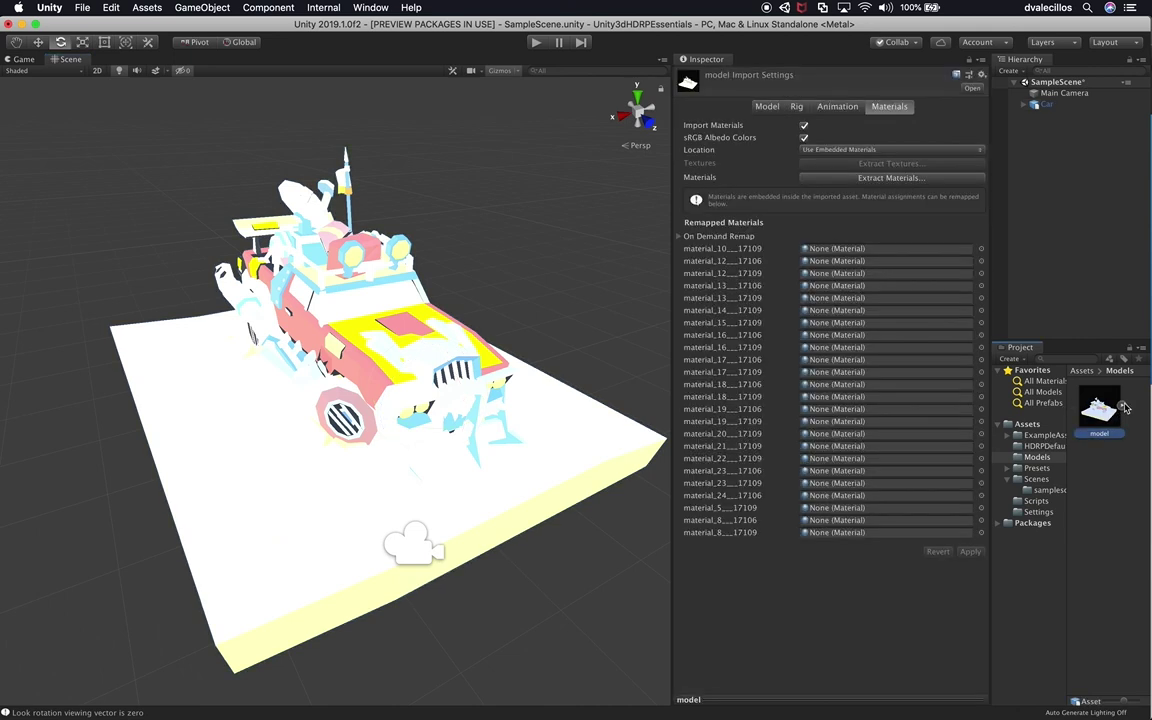
left_click(1027, 424)
right_click(1027, 424)
mouse_move(891, 405)
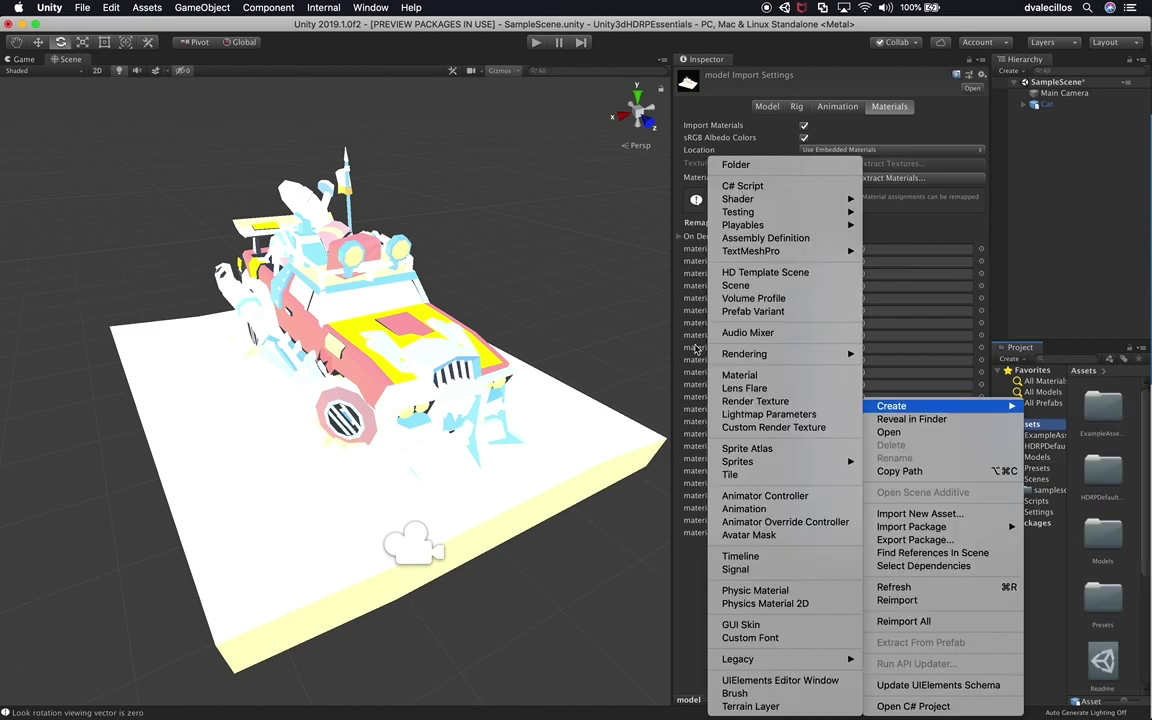
left_click(742, 165)
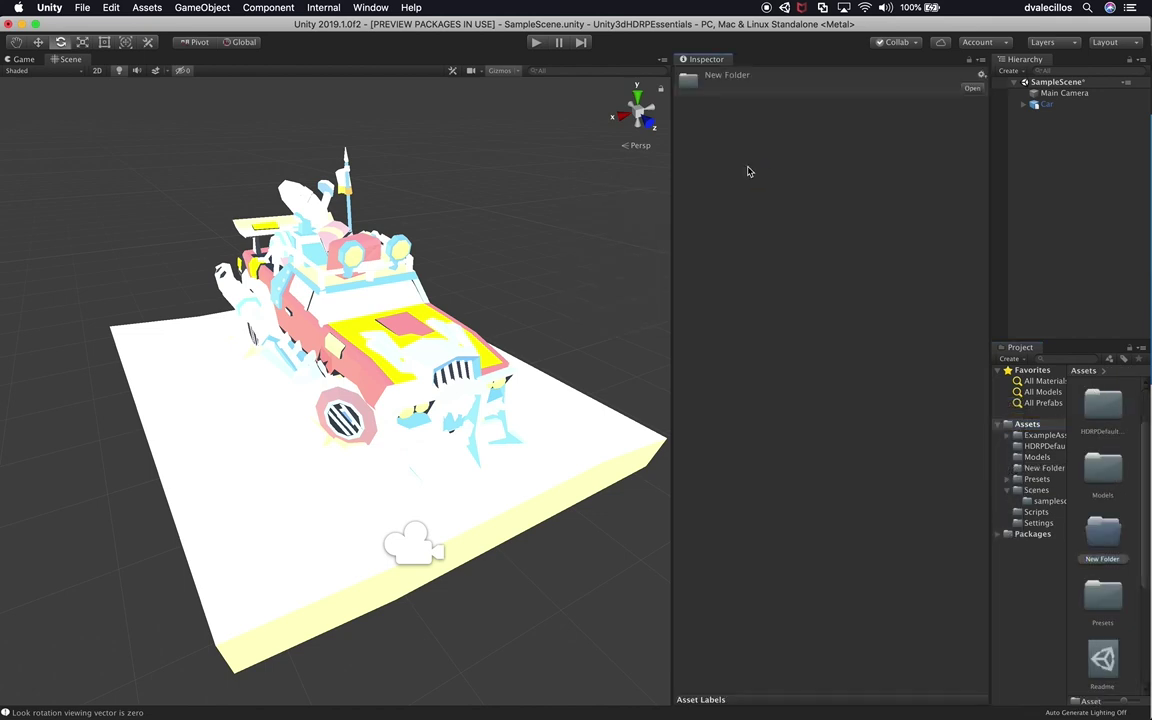
left_click(1101, 558)
key("BackSpace")
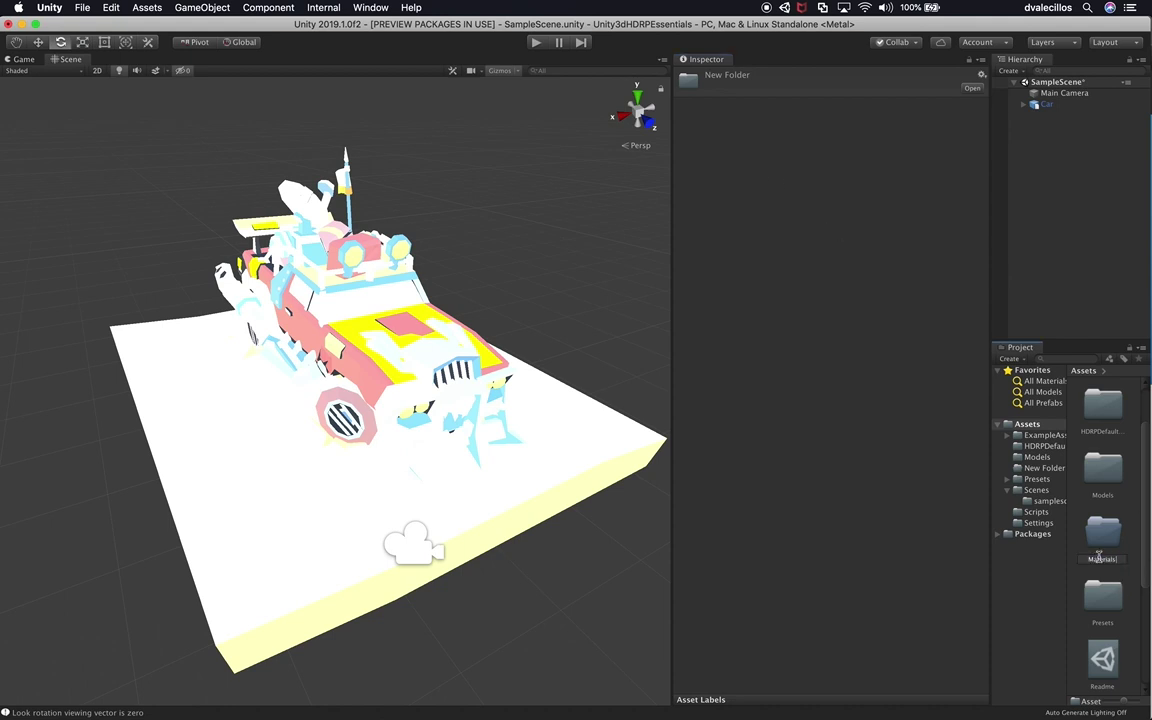
type("Materials")
key("Return")
Extract the embedded materials of the model asset in the Models folder into the Assets/Materials folder.
left_click(1045, 104)
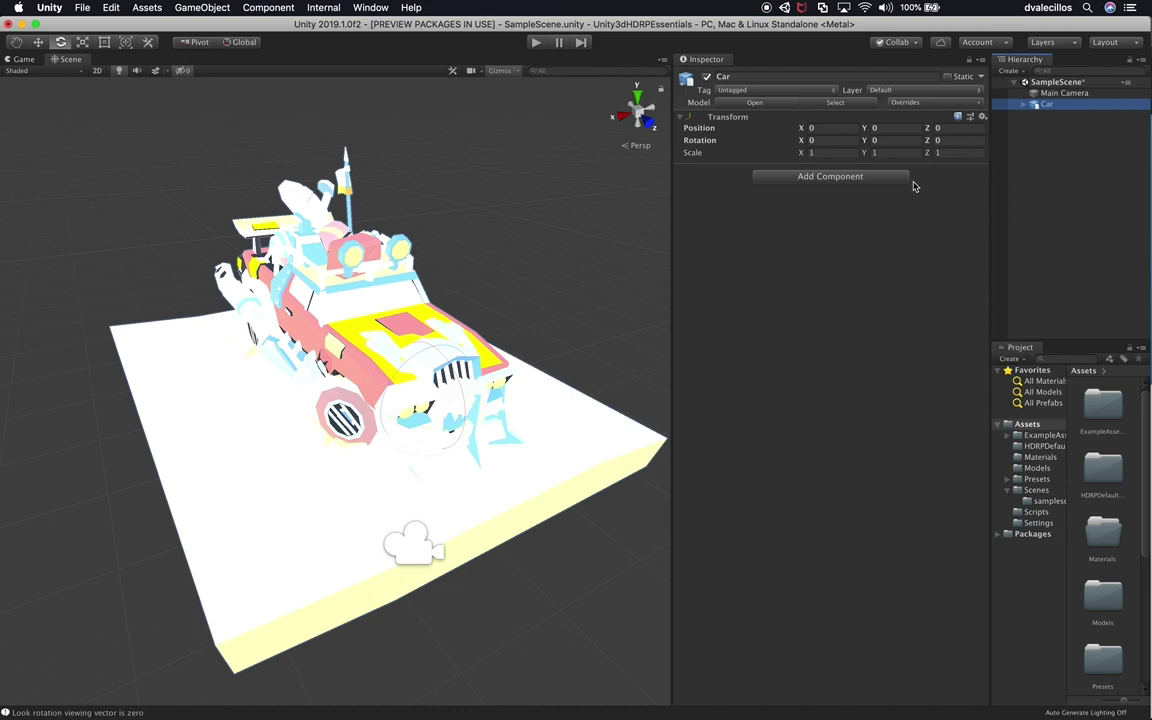
left_click(1024, 104)
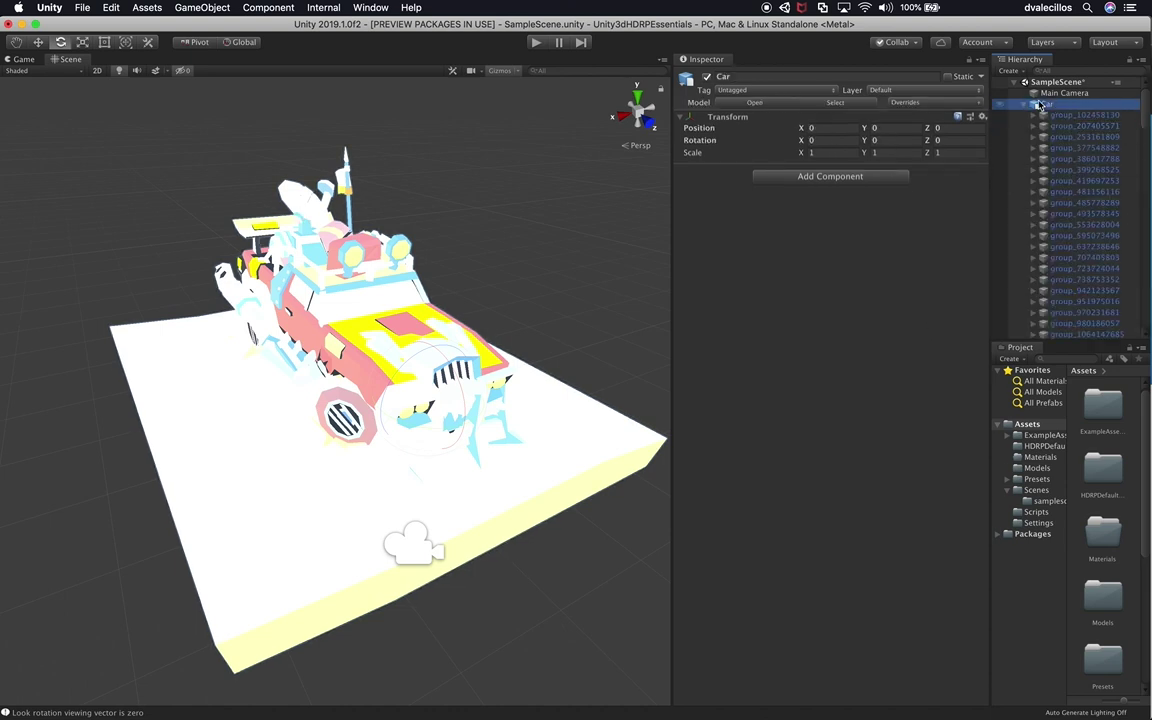
left_click(1037, 468)
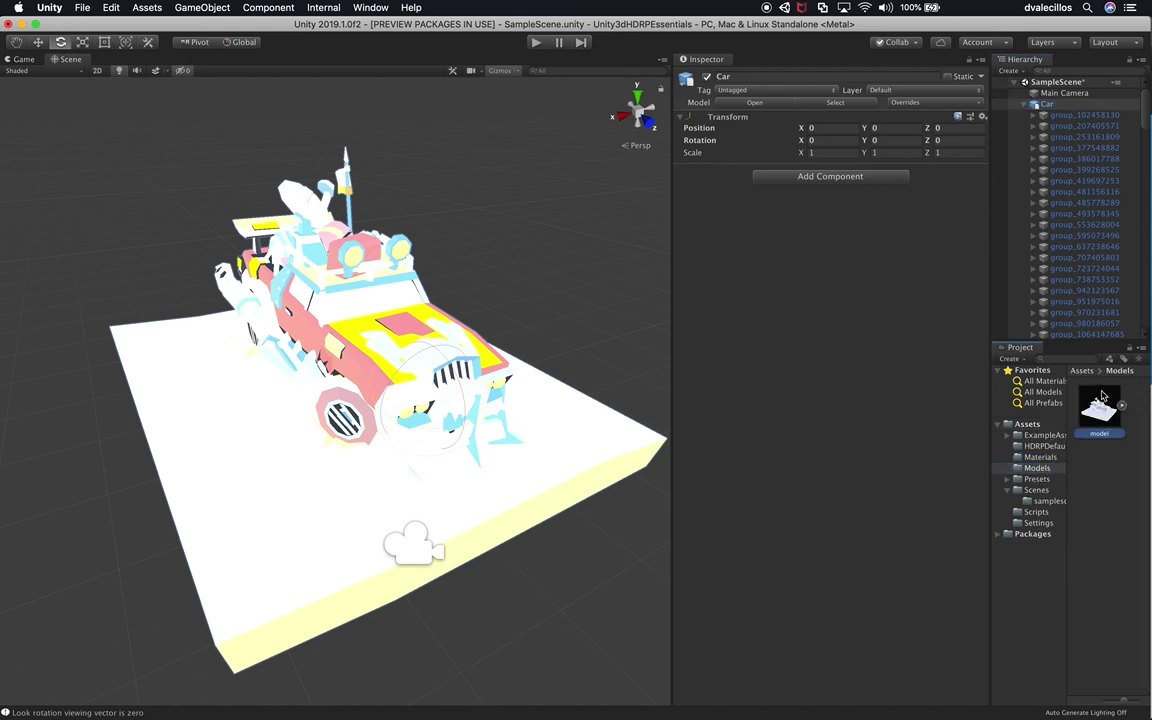
left_click(1101, 400)
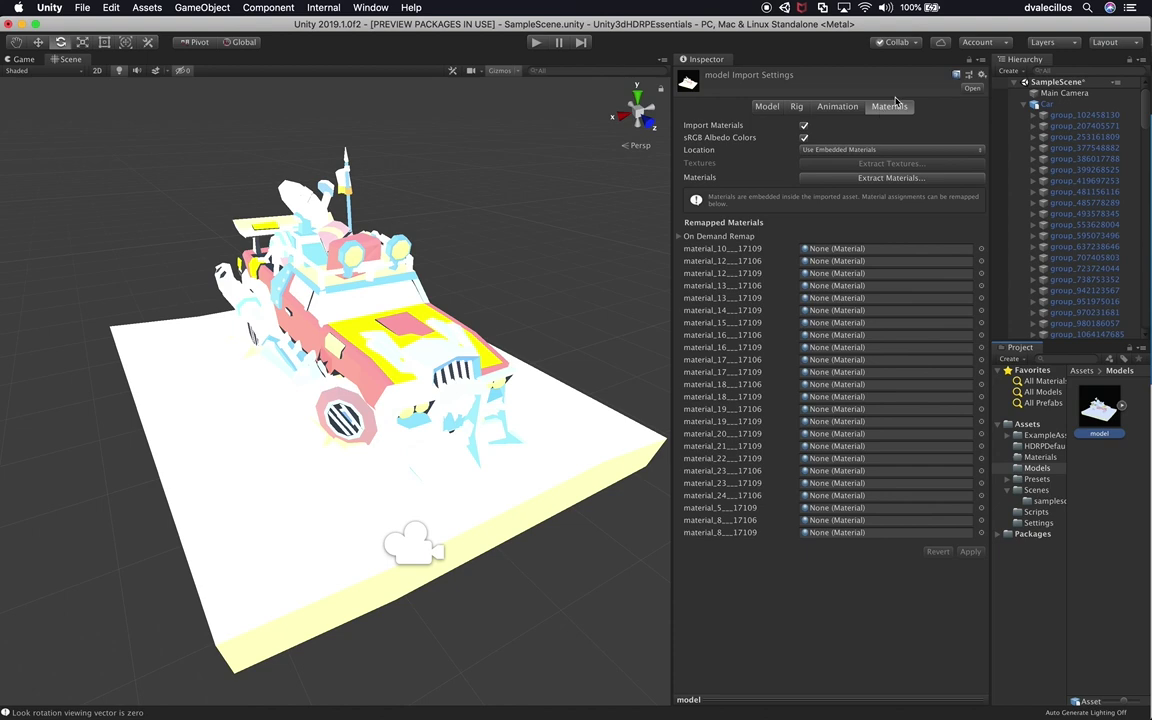
left_click(846, 180)
left_click(611, 152)
left_click(606, 167)
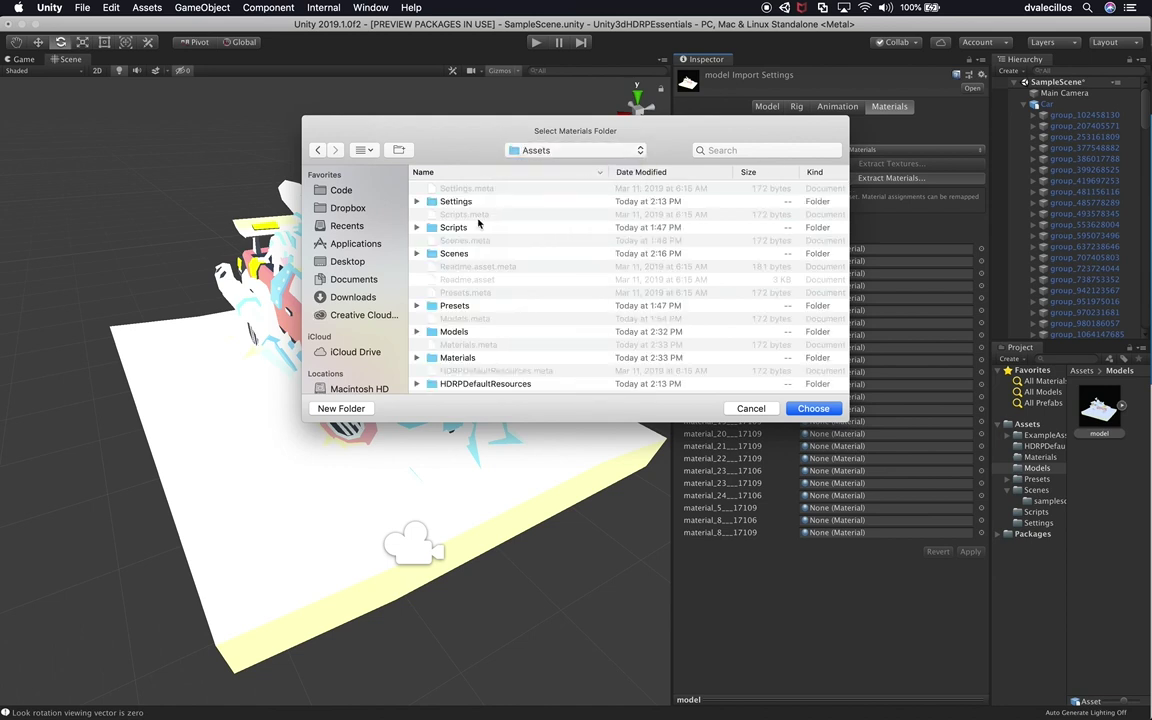
scroll(462, 335, "down", 2)
double_click(470, 334)
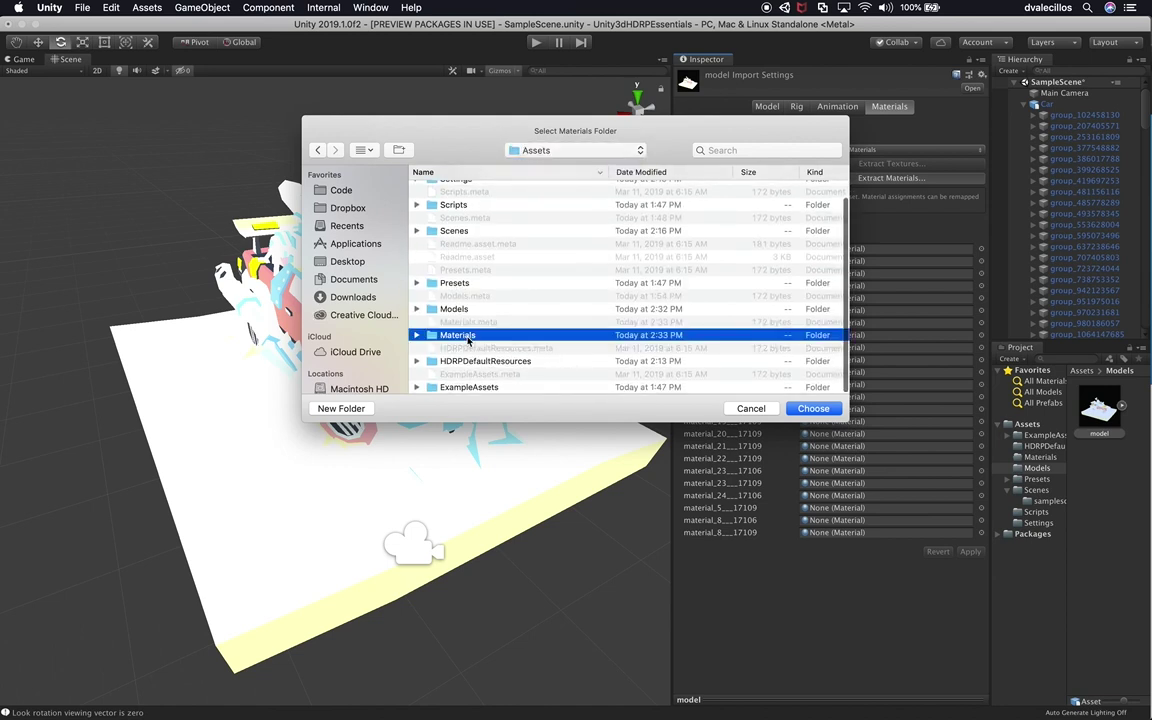
left_click(820, 410)
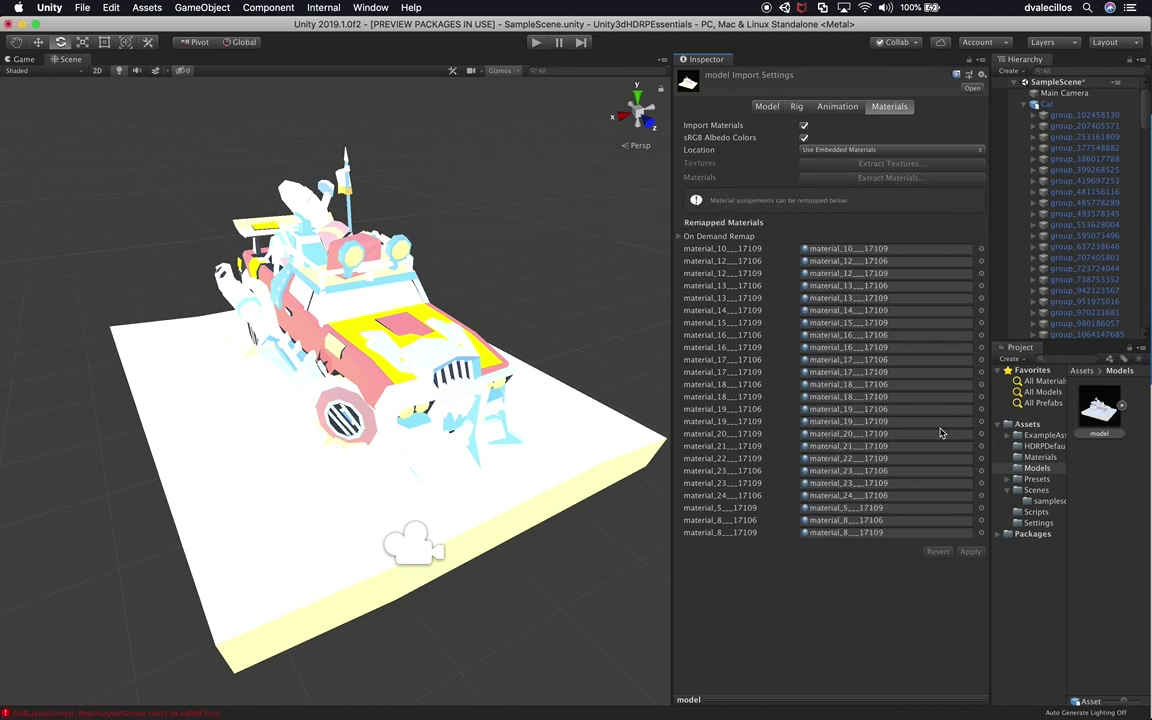
Open the project's Materials folder and look through the extracted car materials.
left_click(1040, 457)
scroll(1118, 604, "down", 10)
scroll(1100, 590, "up", 10)
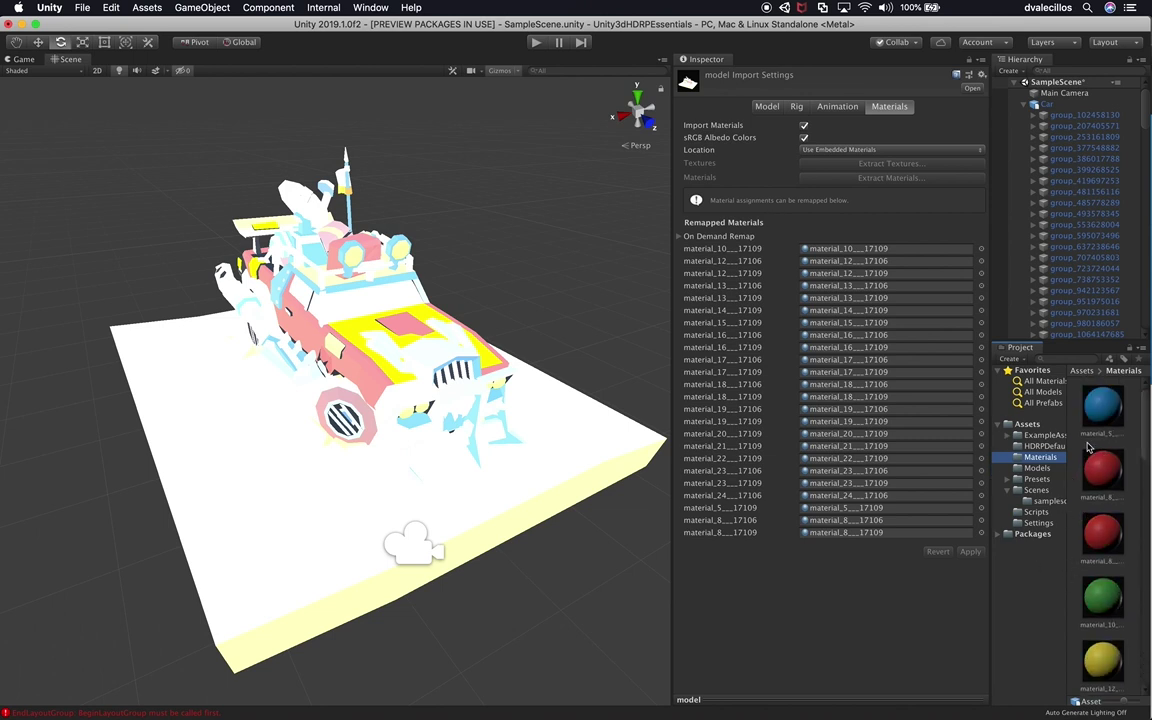
scroll(1100, 530, "down", 5)
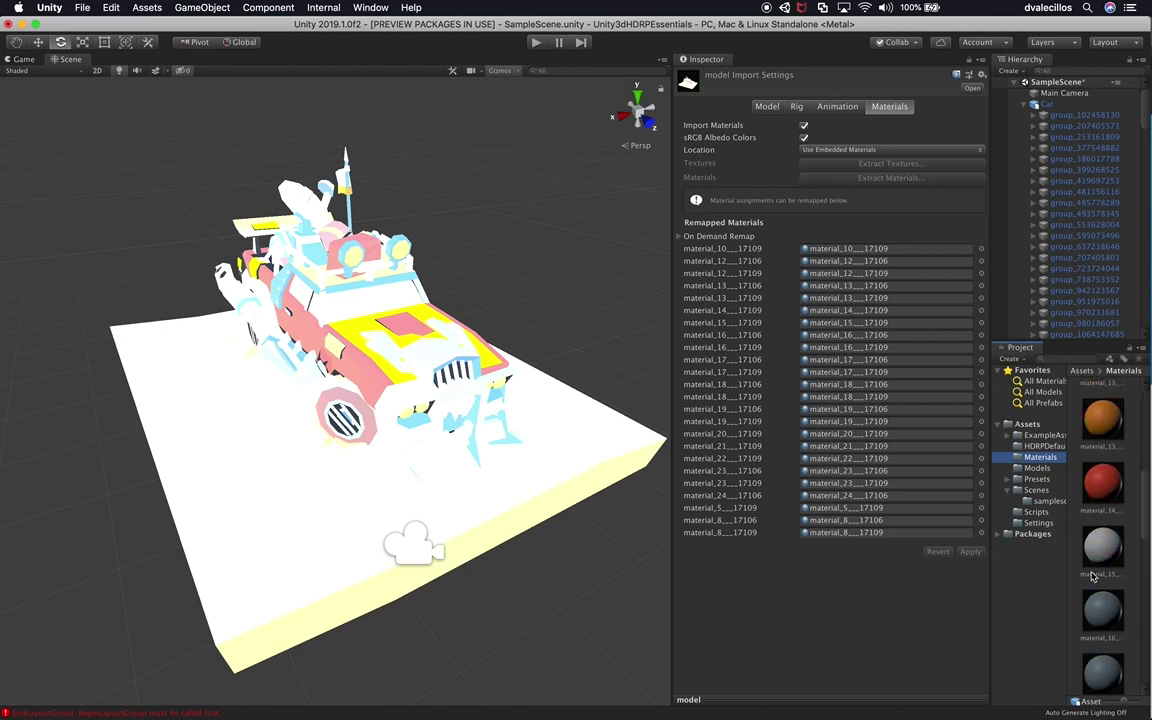
scroll(1093, 577, "up", 5)
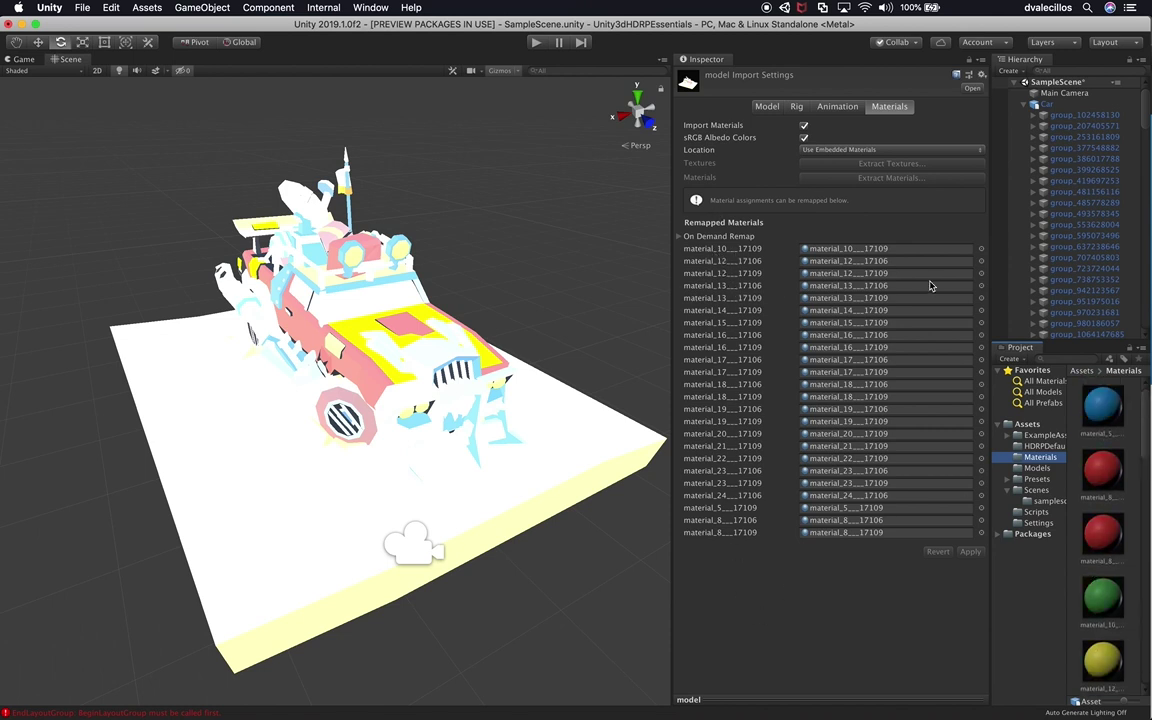
Add a Directional Light to SampleScene and place it between Main Camera and Car in the scene hierarchy.
left_click(1045, 105)
left_click(1025, 104)
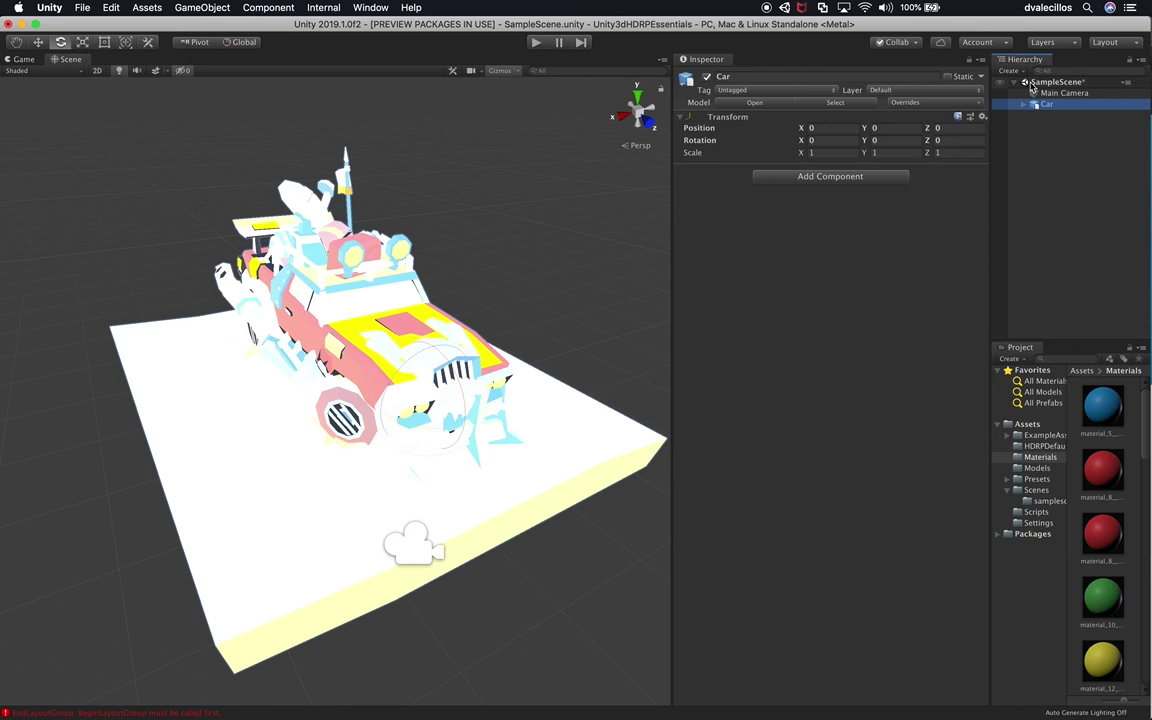
left_click(1043, 165)
right_click(1051, 155)
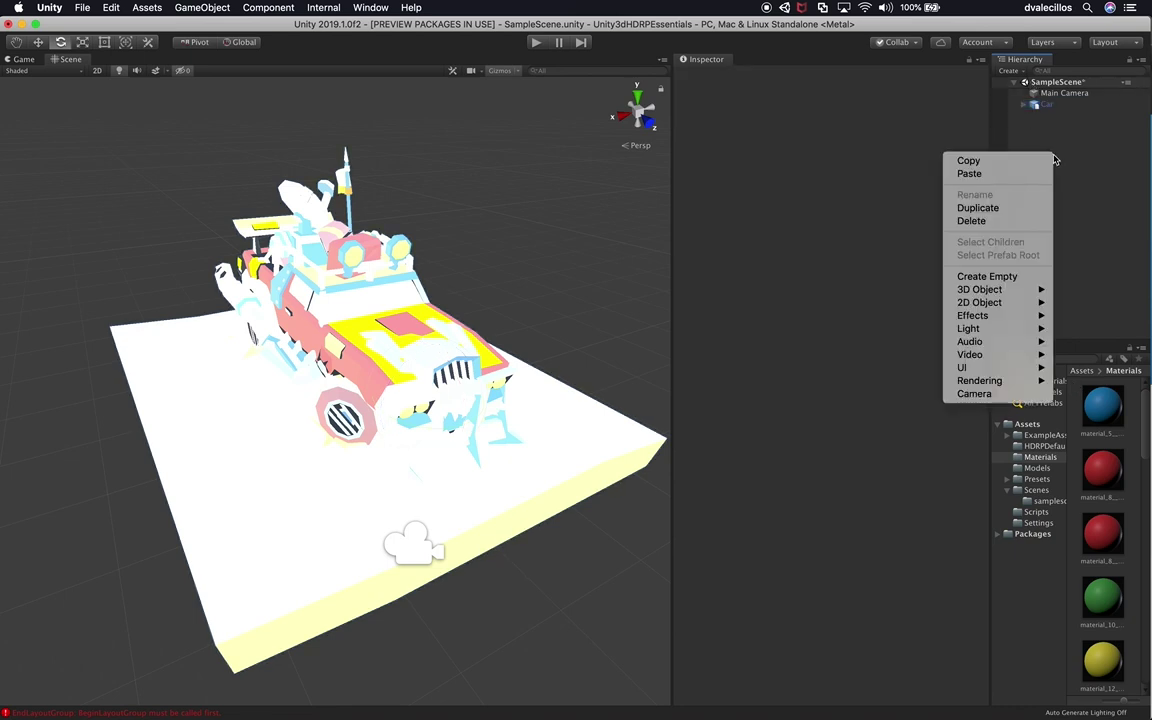
mouse_move(985, 328)
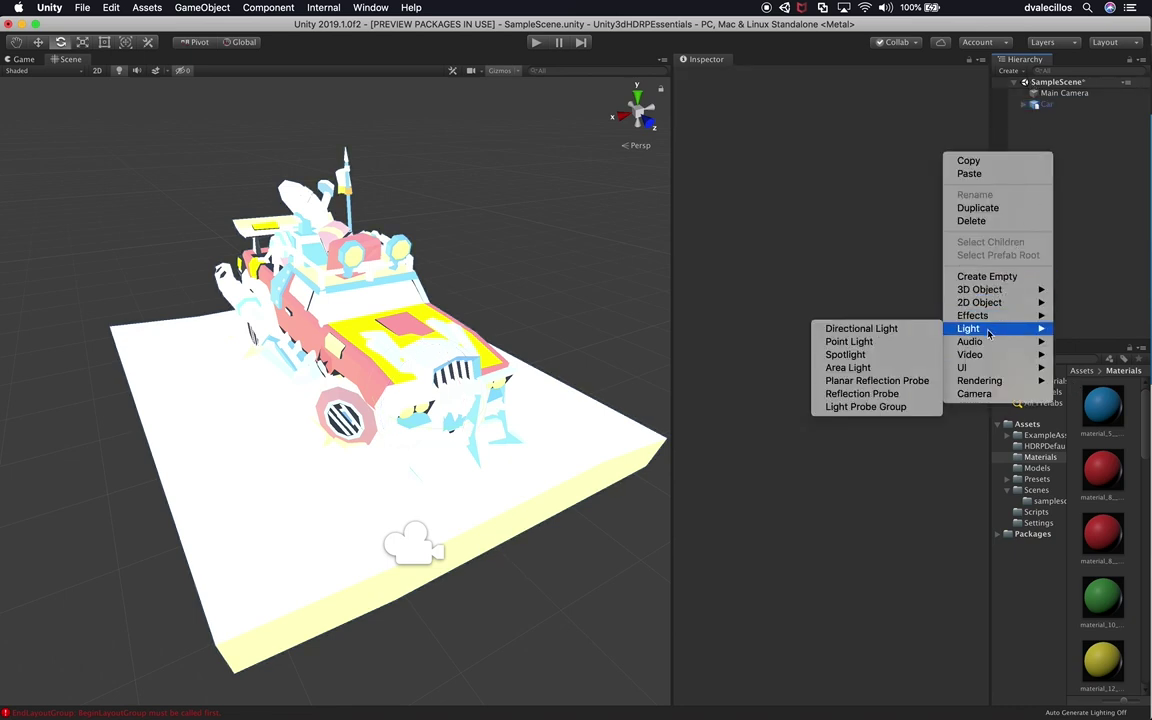
left_click(909, 332)
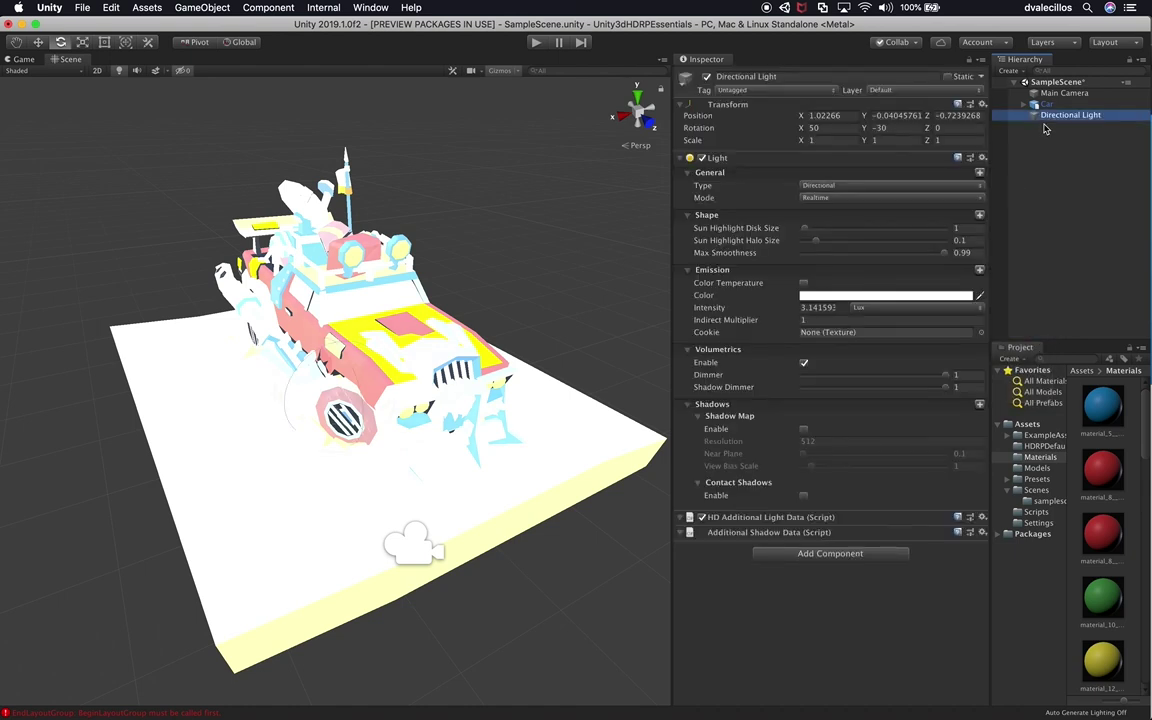
left_click_drag(1044, 116, 1052, 101)
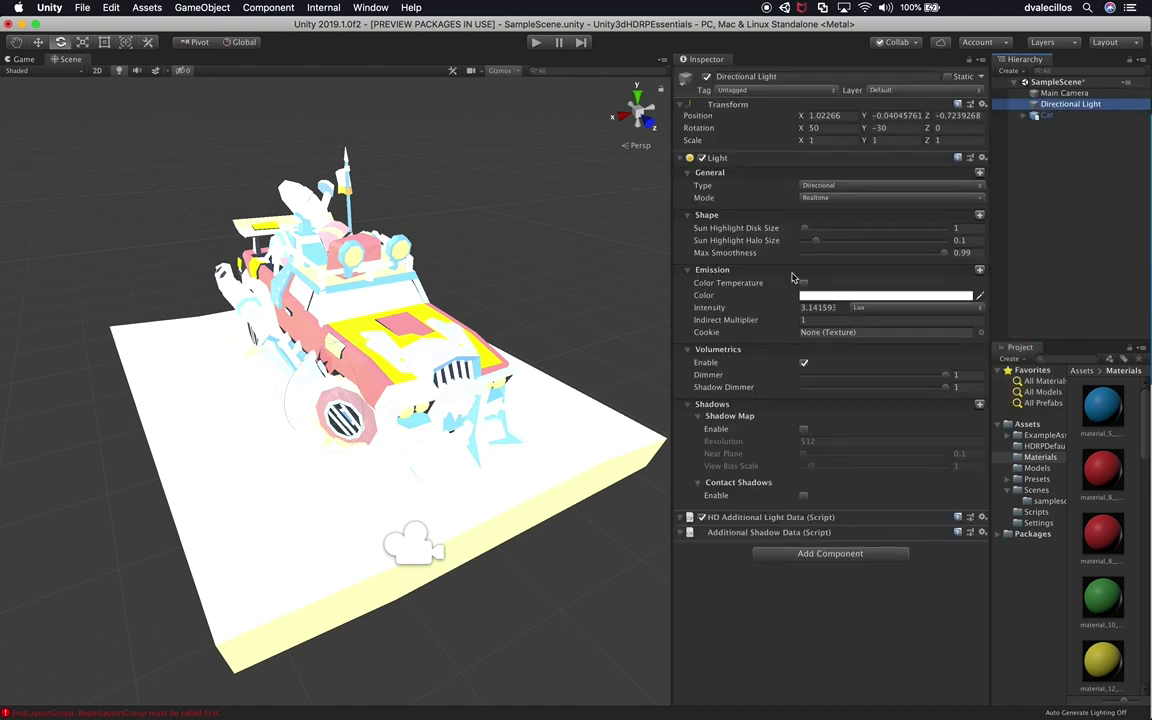
Set the Directional Light's mode to Mixed and enable its shadow map with a resolution of 1024.
left_click_drag(346, 290, 330, 342, "alt")
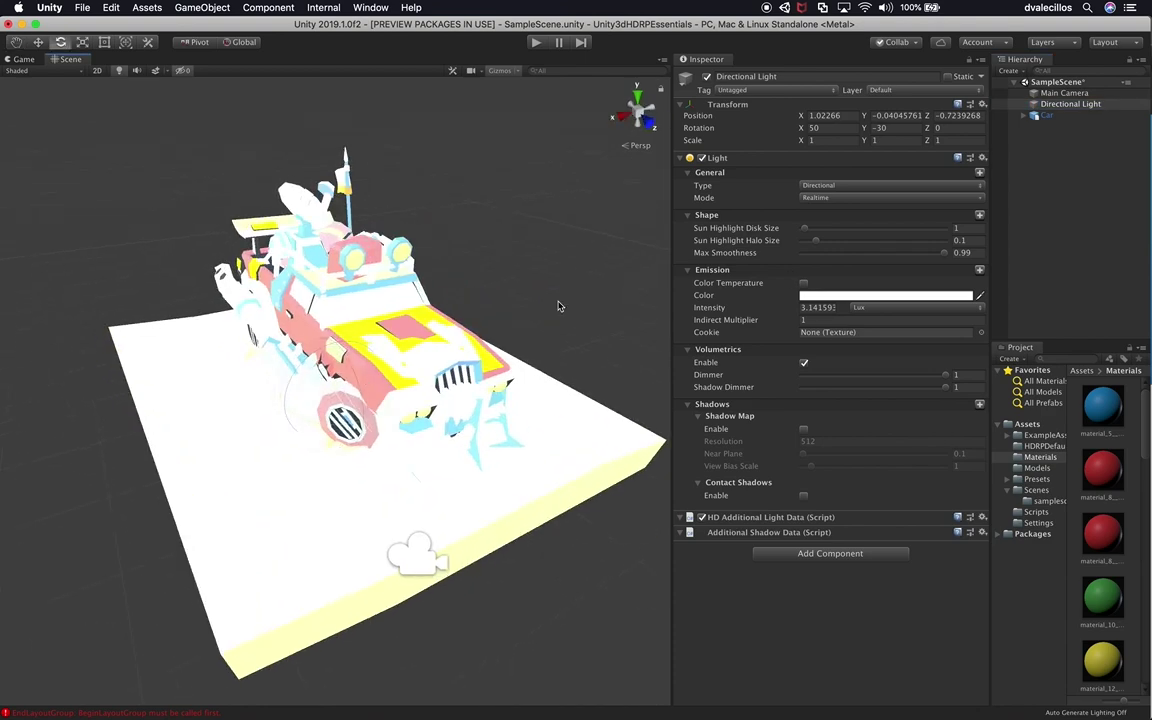
left_click(815, 198)
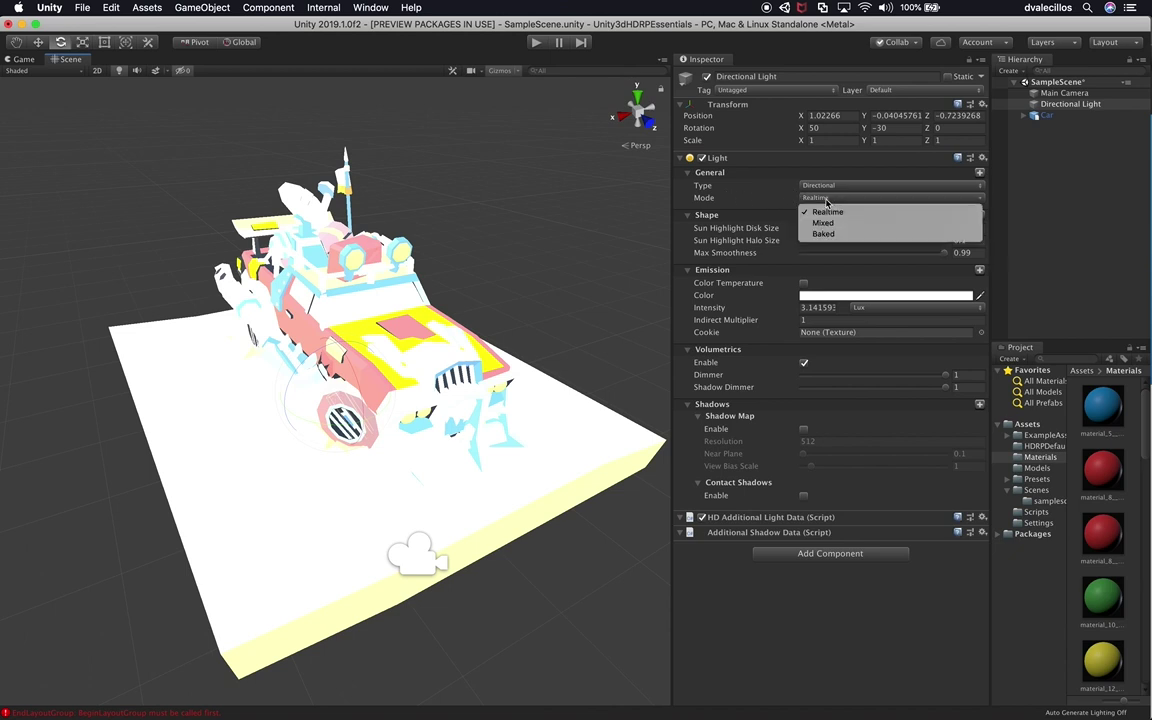
left_click(823, 223)
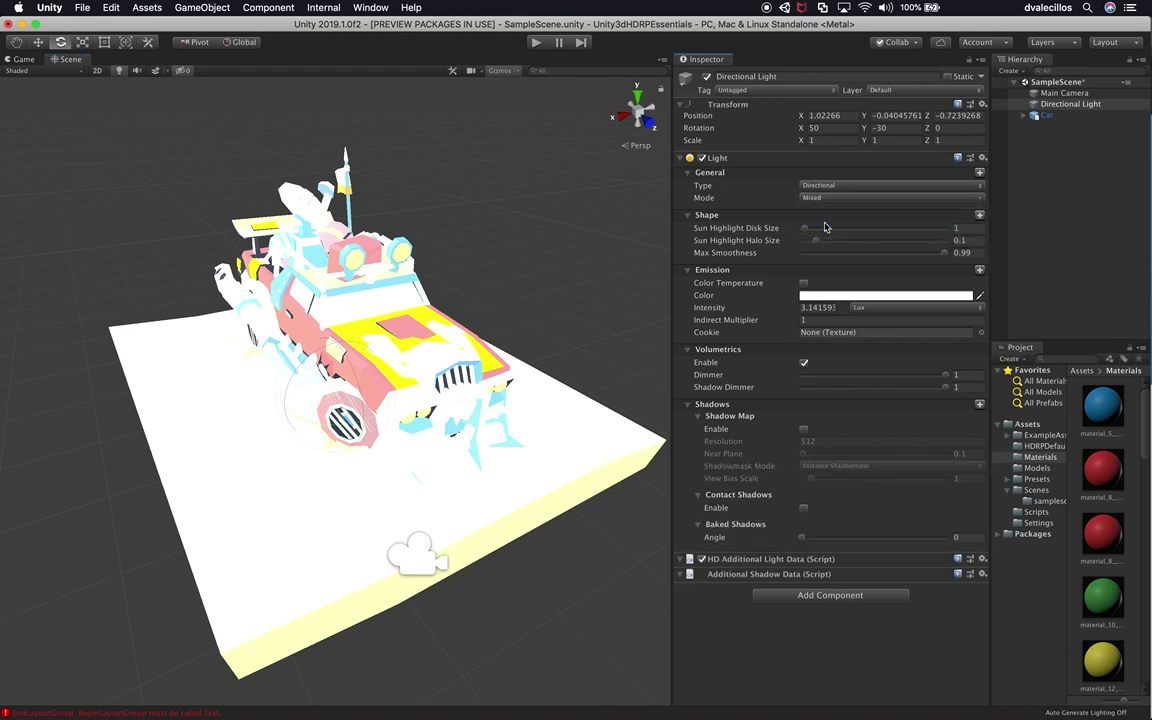
left_click(804, 429)
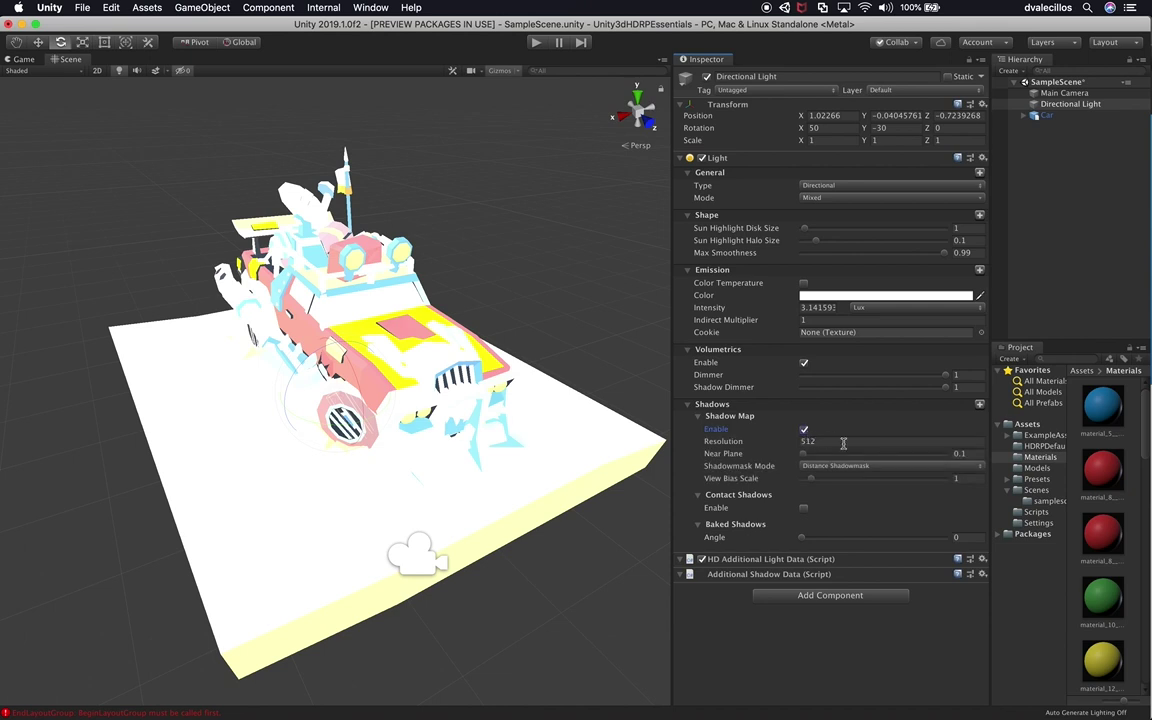
left_click(773, 443)
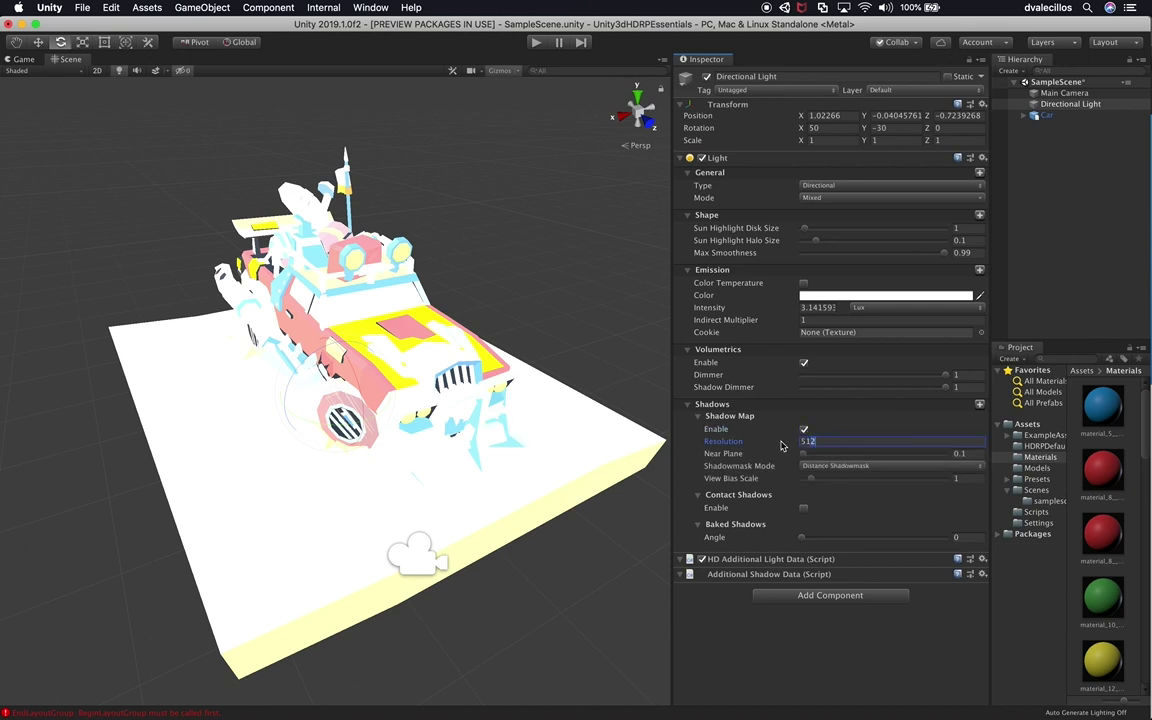
type("1024")
Enable color temperature on the Directional Light and set its intensity to 500 Lux.
left_click(804, 283)
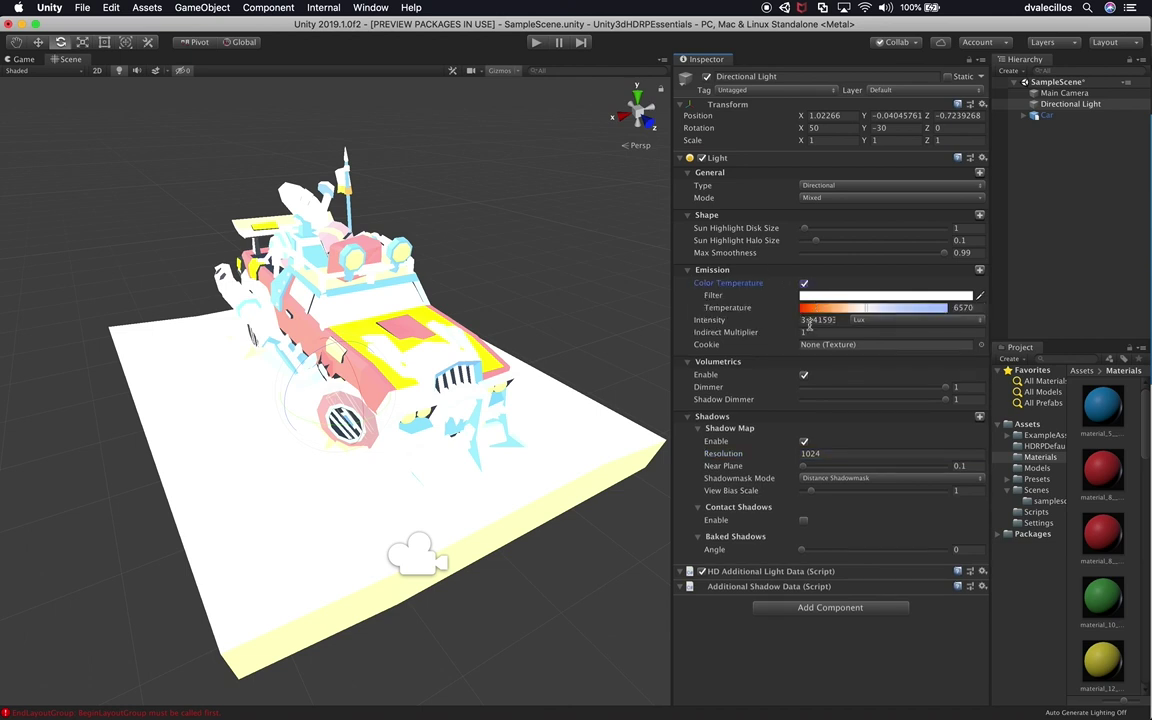
left_click(813, 319)
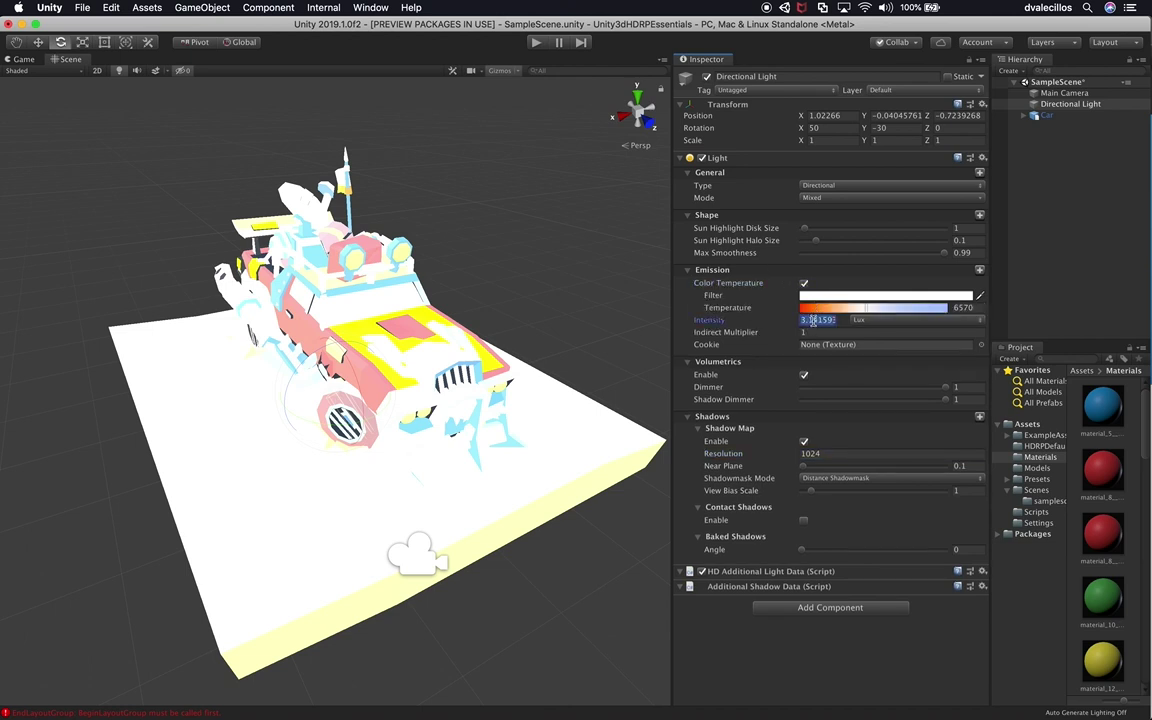
type("500")
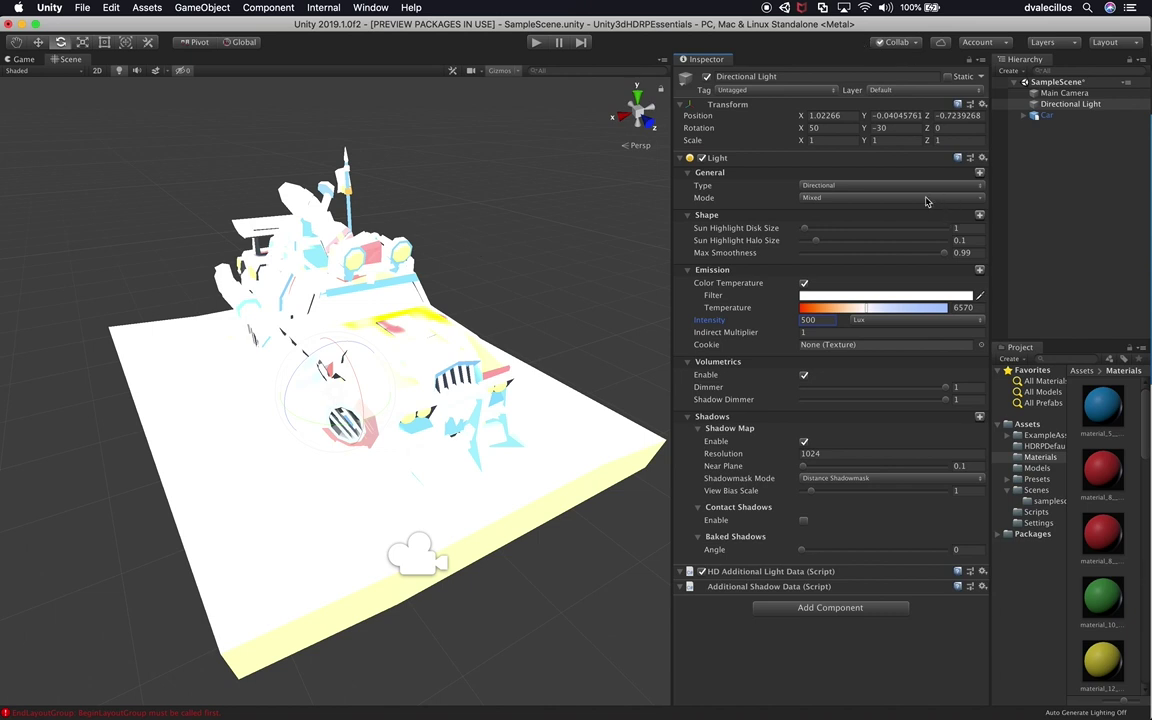
Clear the Console messages, dock the Console beside the Project window, and deselect the Directional Light.
left_click(130, 714)
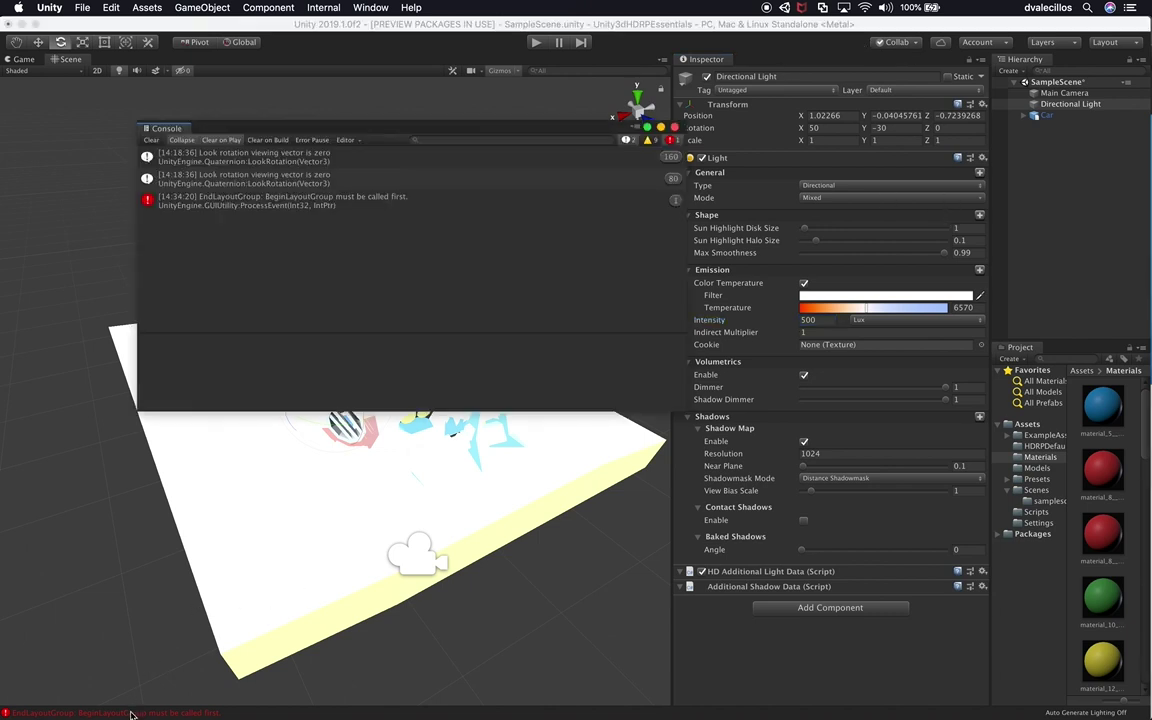
left_click(150, 139)
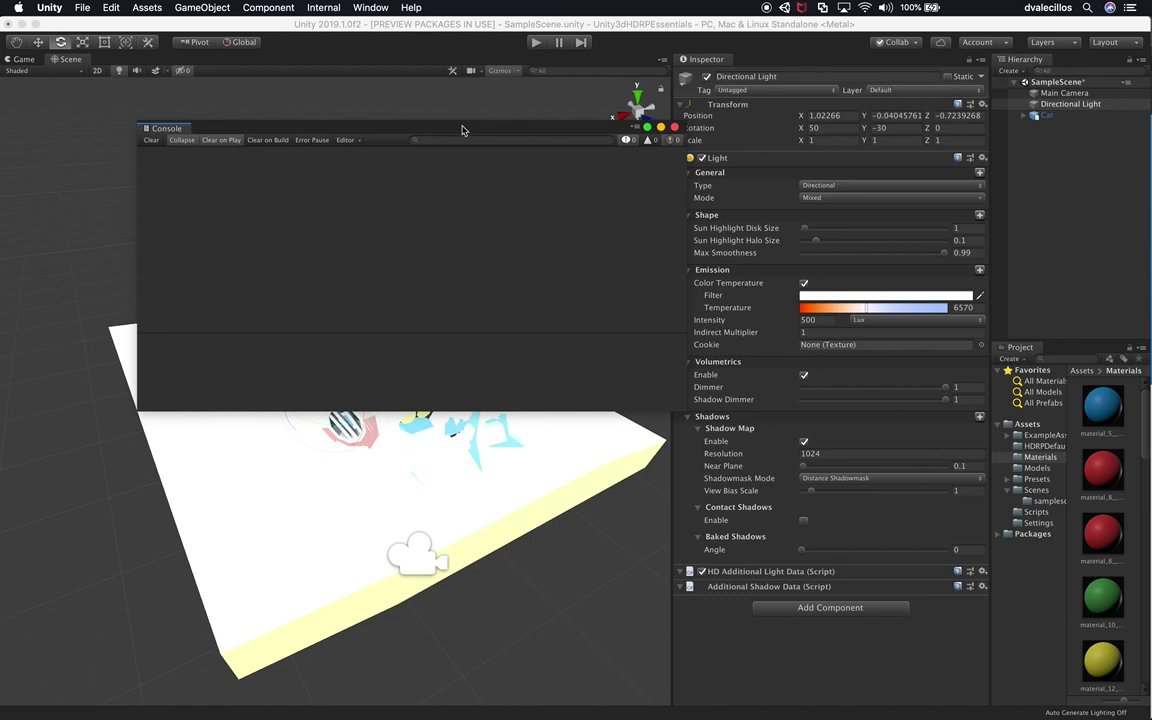
left_click_drag(160, 127, 1056, 360)
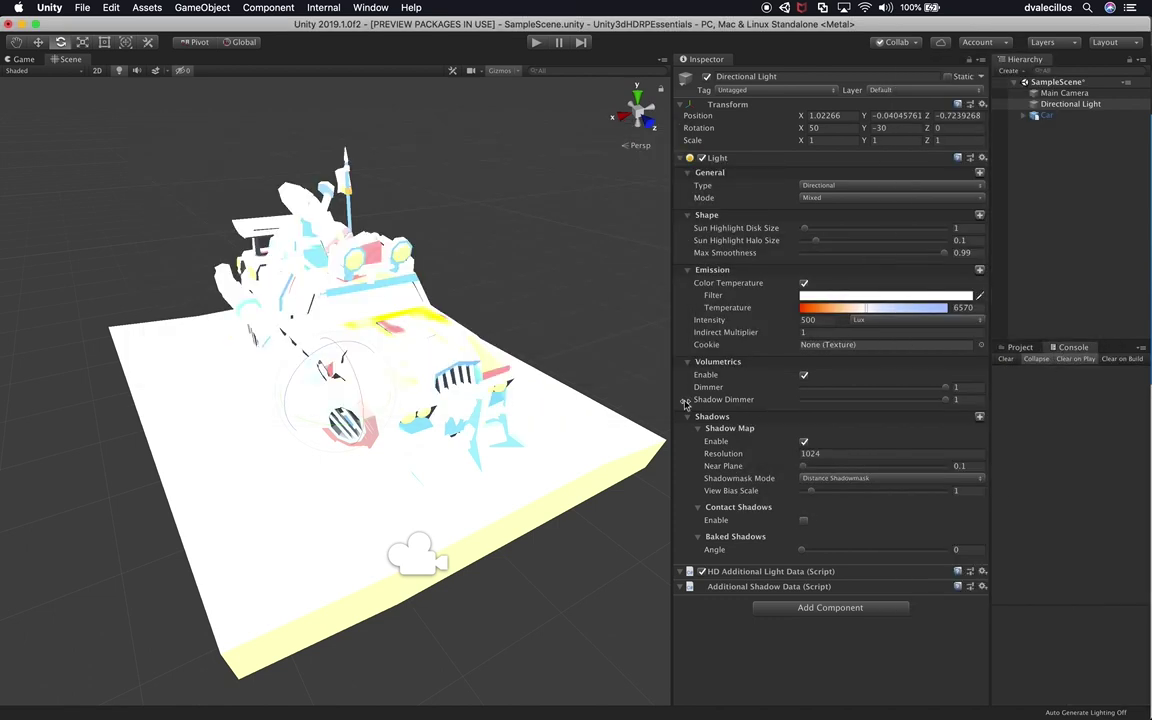
left_click(1062, 216)
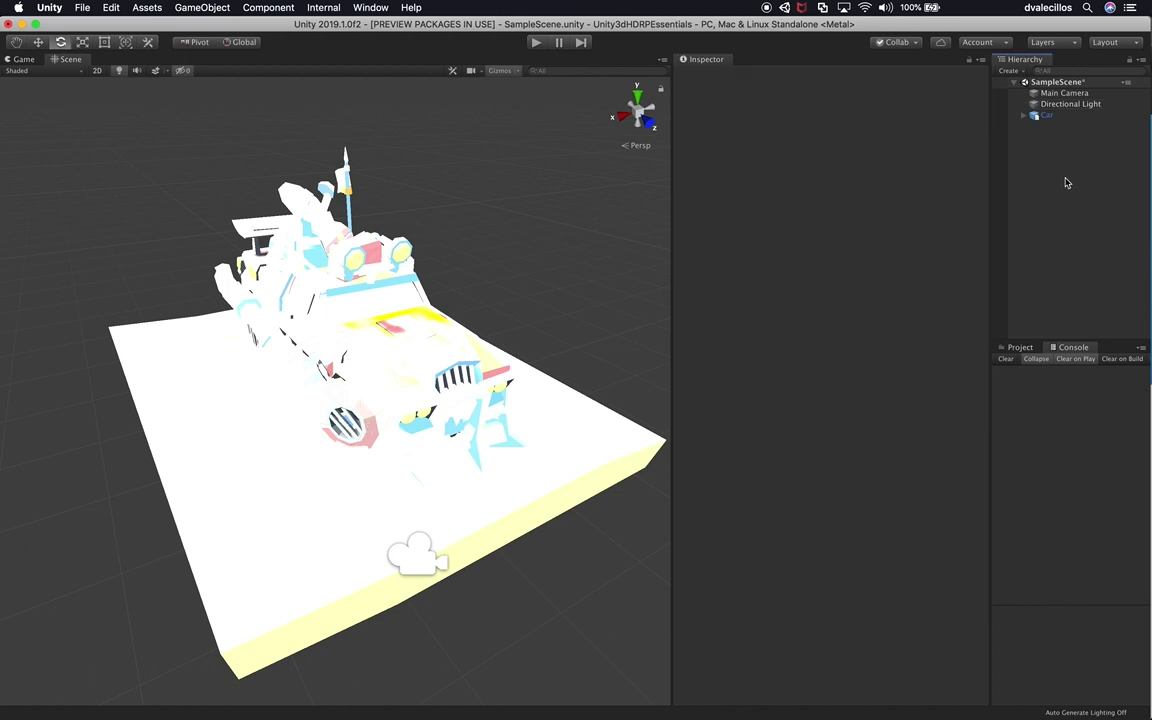
Create an empty GameObject in SampleScene and name it PostProcessingVolume.
right_click(1066, 183)
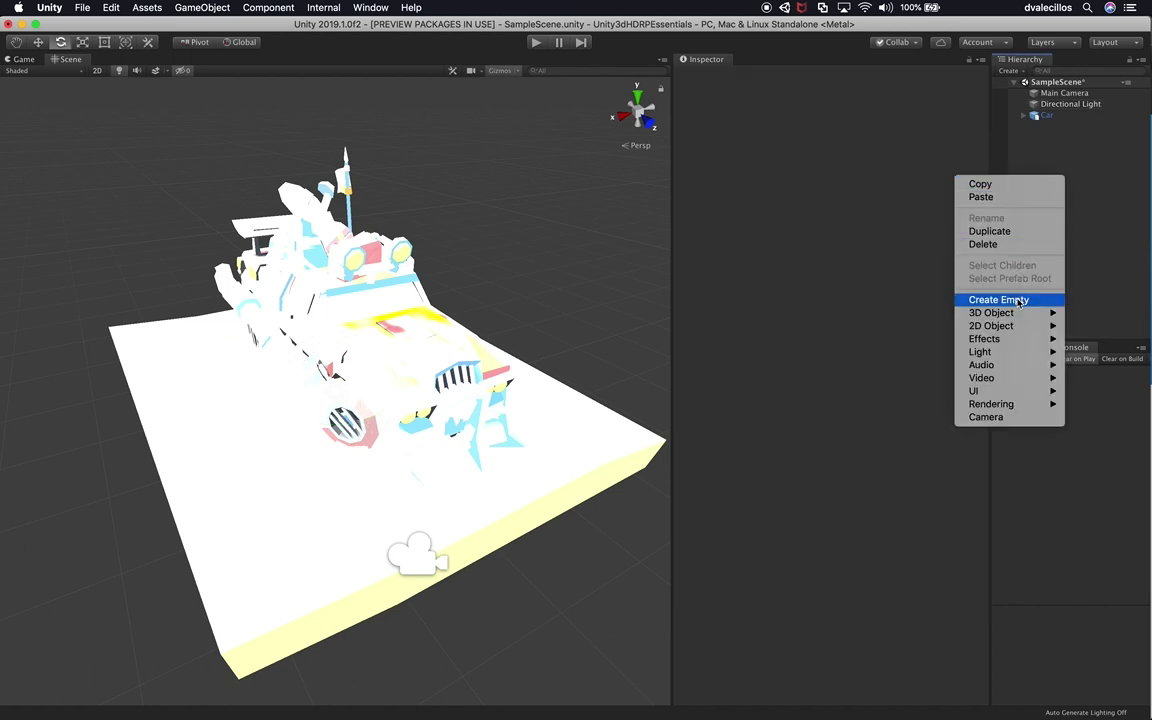
left_click(1019, 301)
left_click(770, 77)
type("PostProcessingVolume")
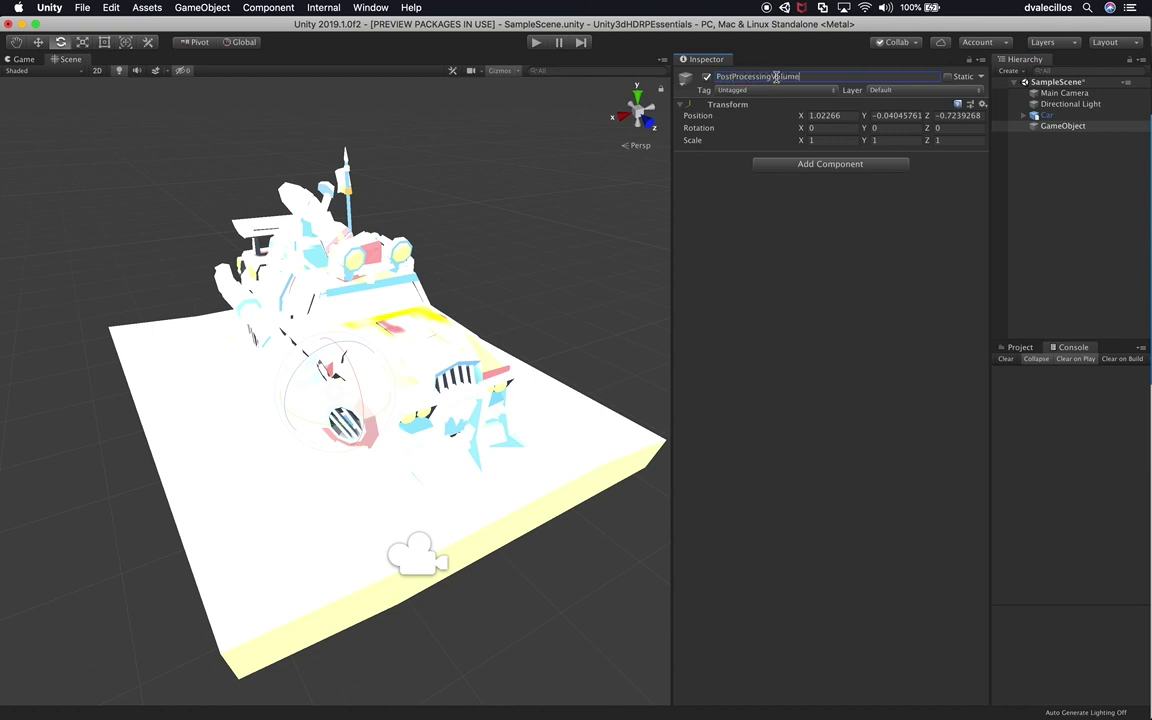
key("Return")
Add a Volume component to PostProcessingVolume, make it global, and create a new profile for it.
left_click(793, 164)
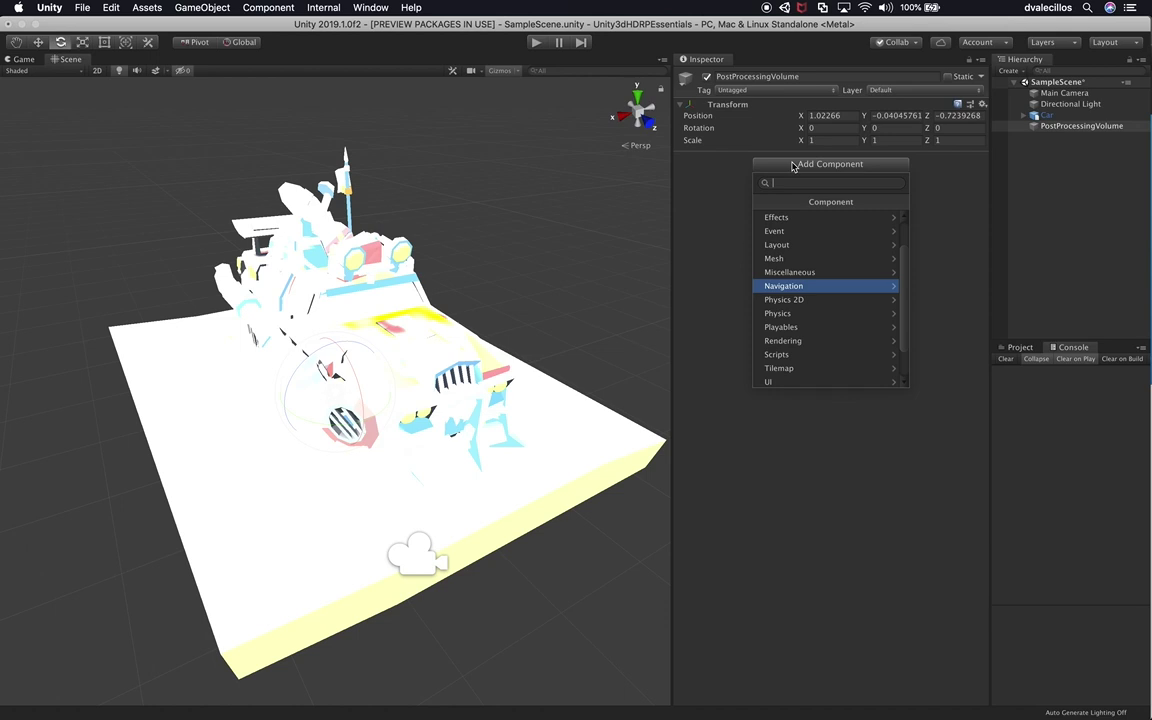
type("volume")
key("Return")
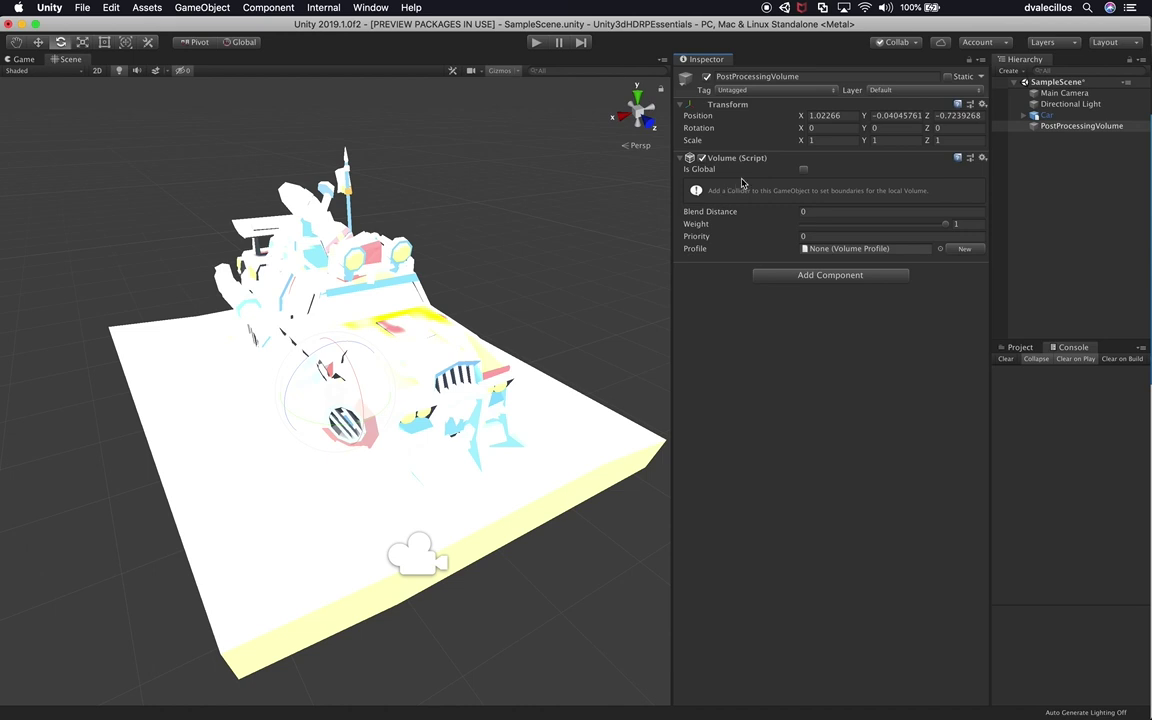
left_click(803, 169)
left_click(804, 206)
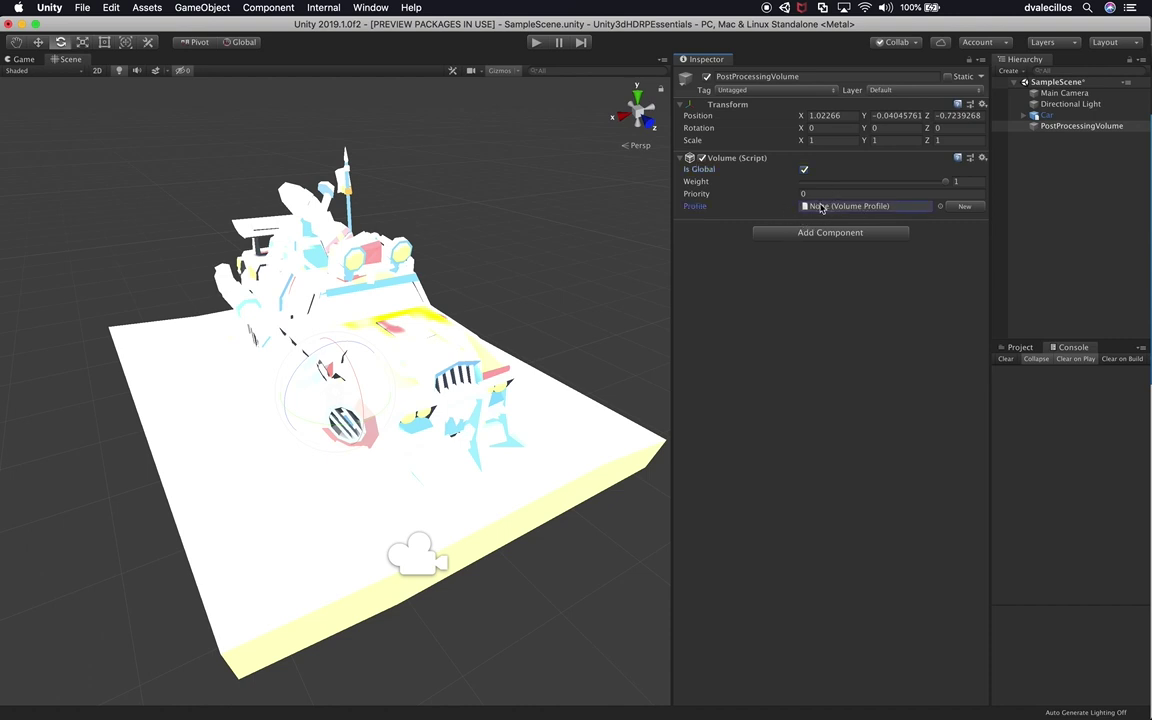
left_click(963, 207)
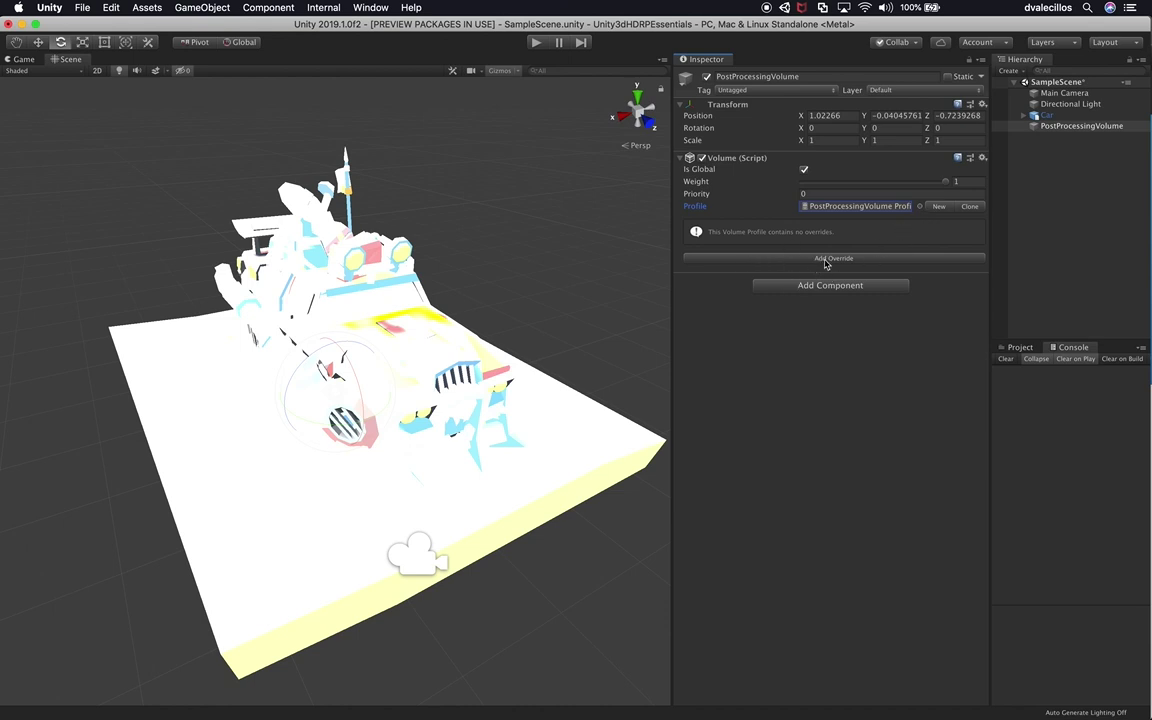
left_click(745, 259)
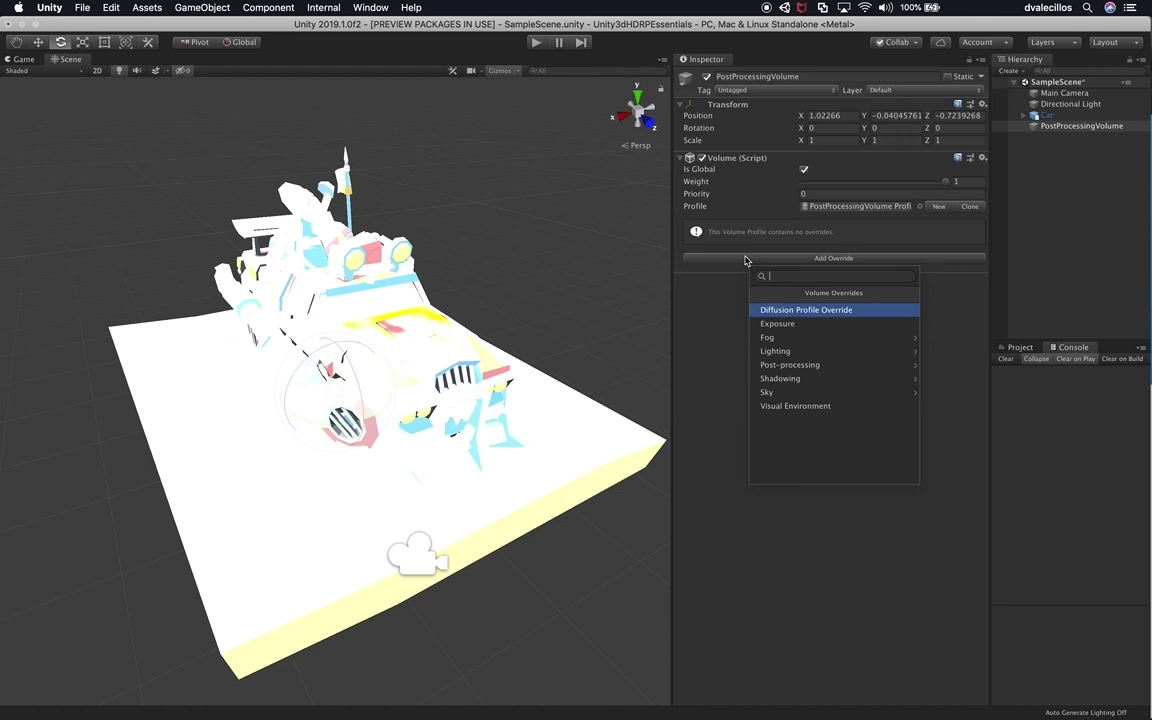
left_click(798, 369)
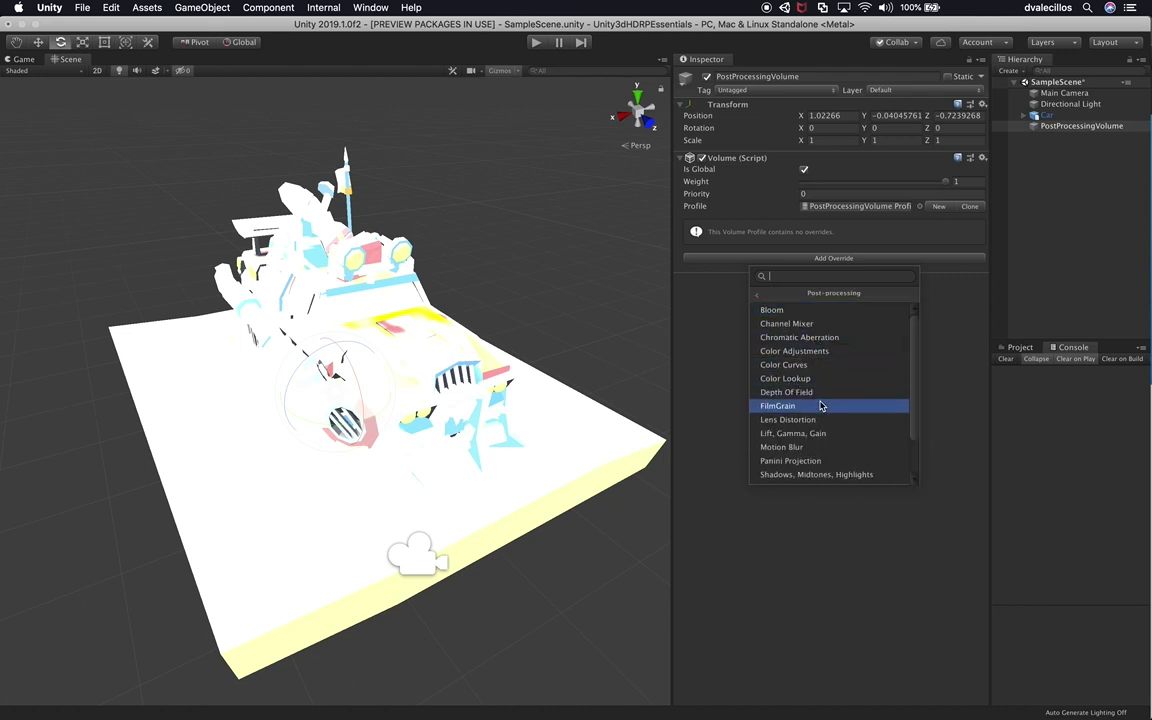
scroll(820, 405, "down", 2)
scroll(820, 405, "up", 2)
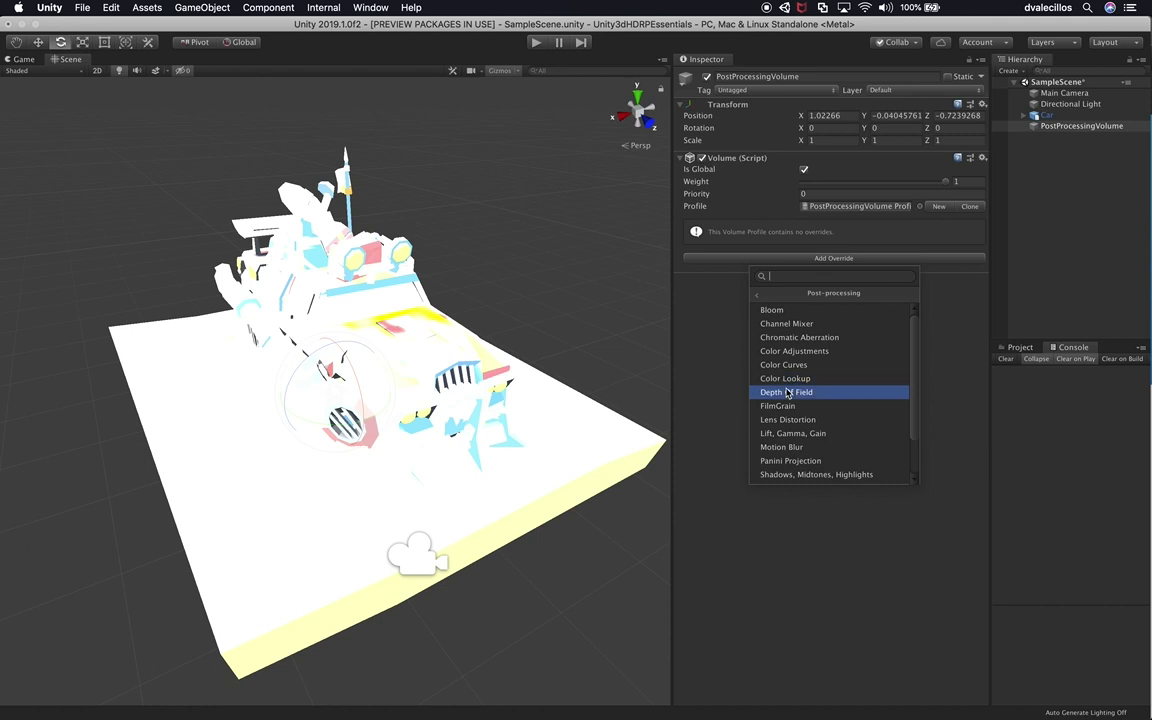
left_click(712, 283)
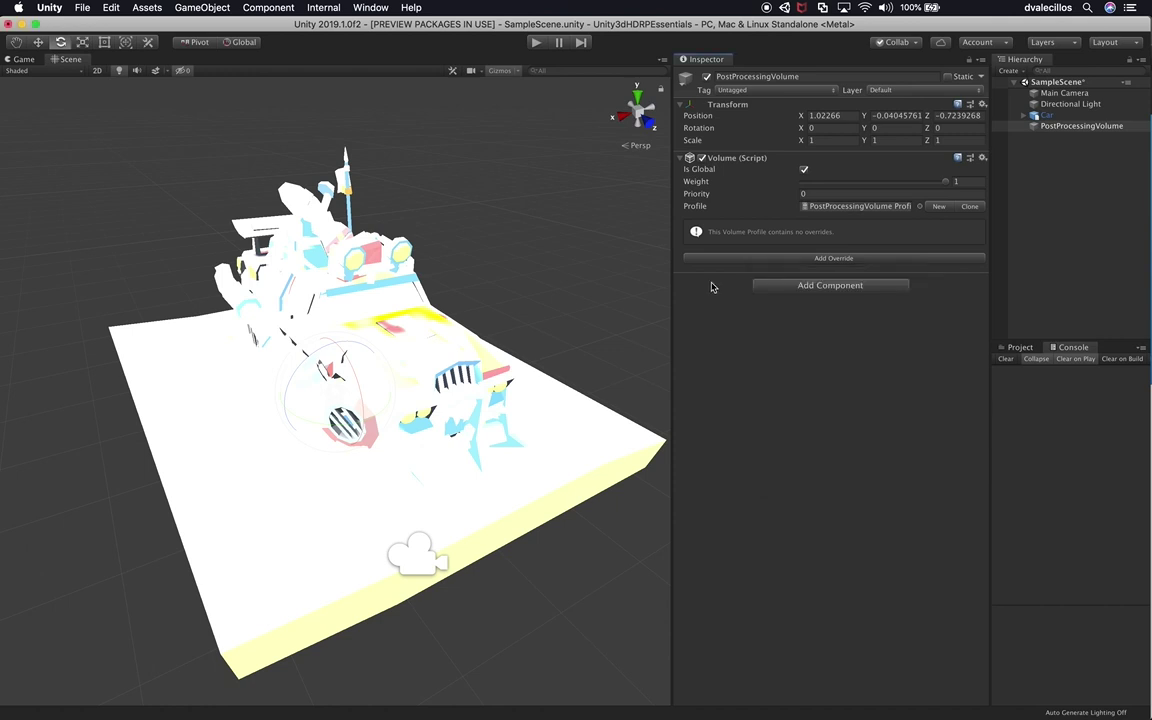
Add a Visual Environment override with its sky type set to Procedural Sky, and add an Exposure override to the volume profile.
left_click(774, 259)
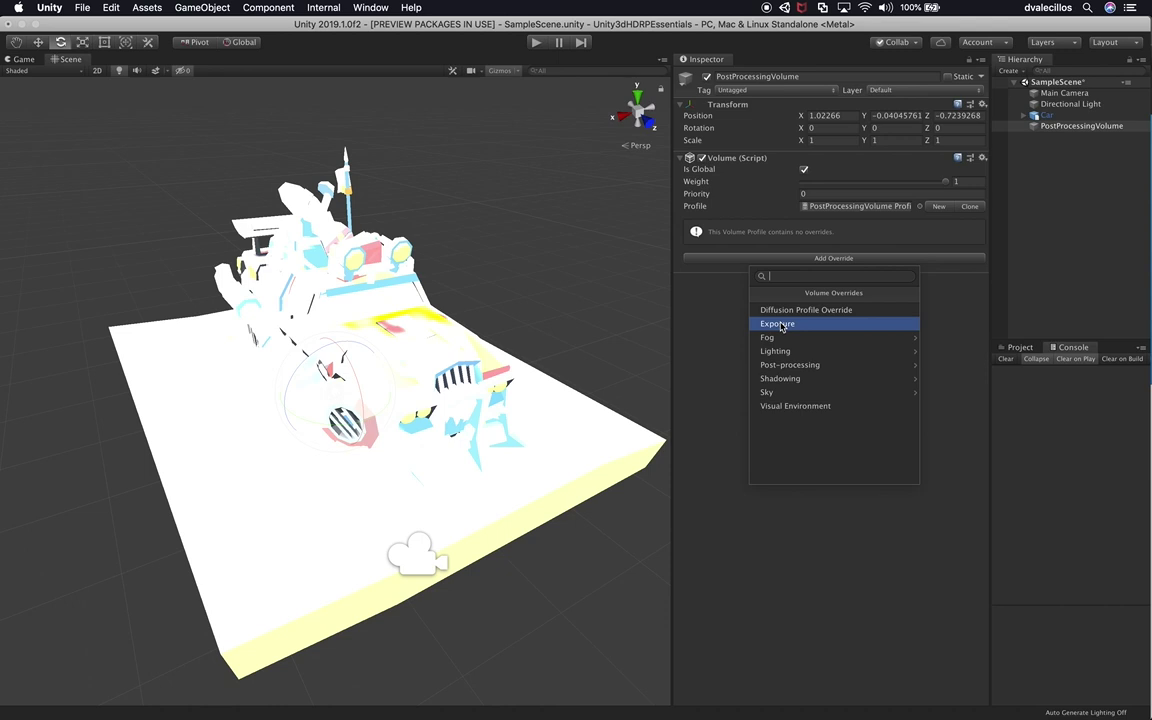
left_click(790, 406)
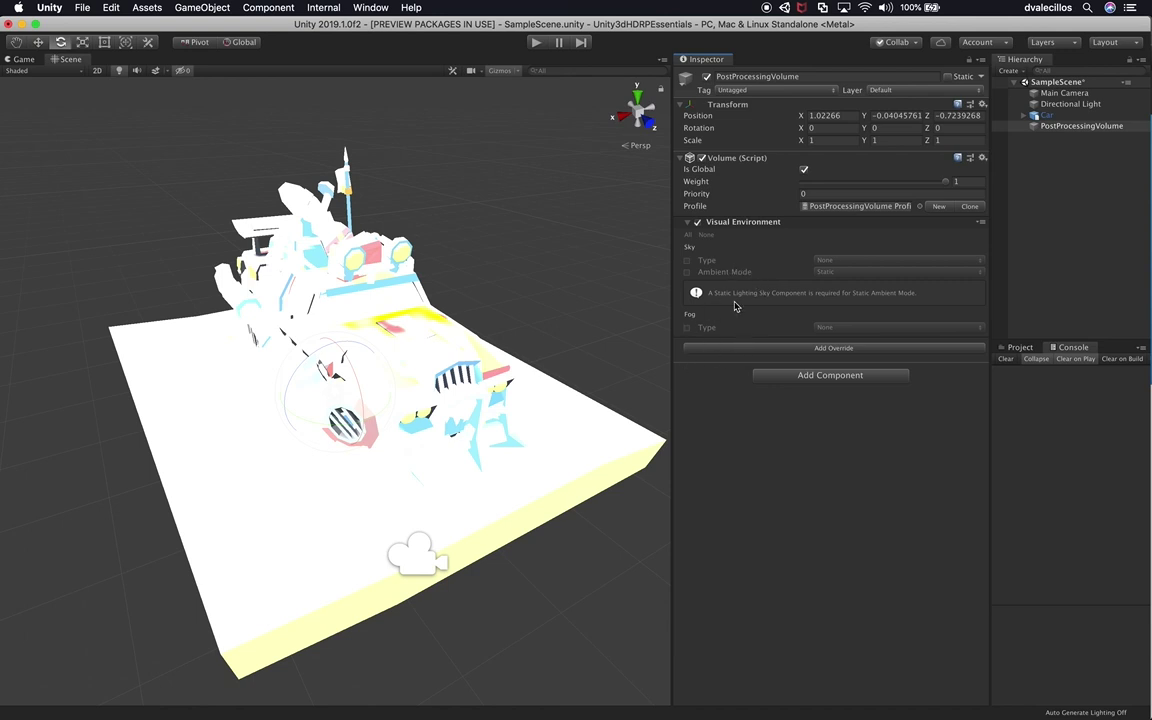
left_click(686, 261)
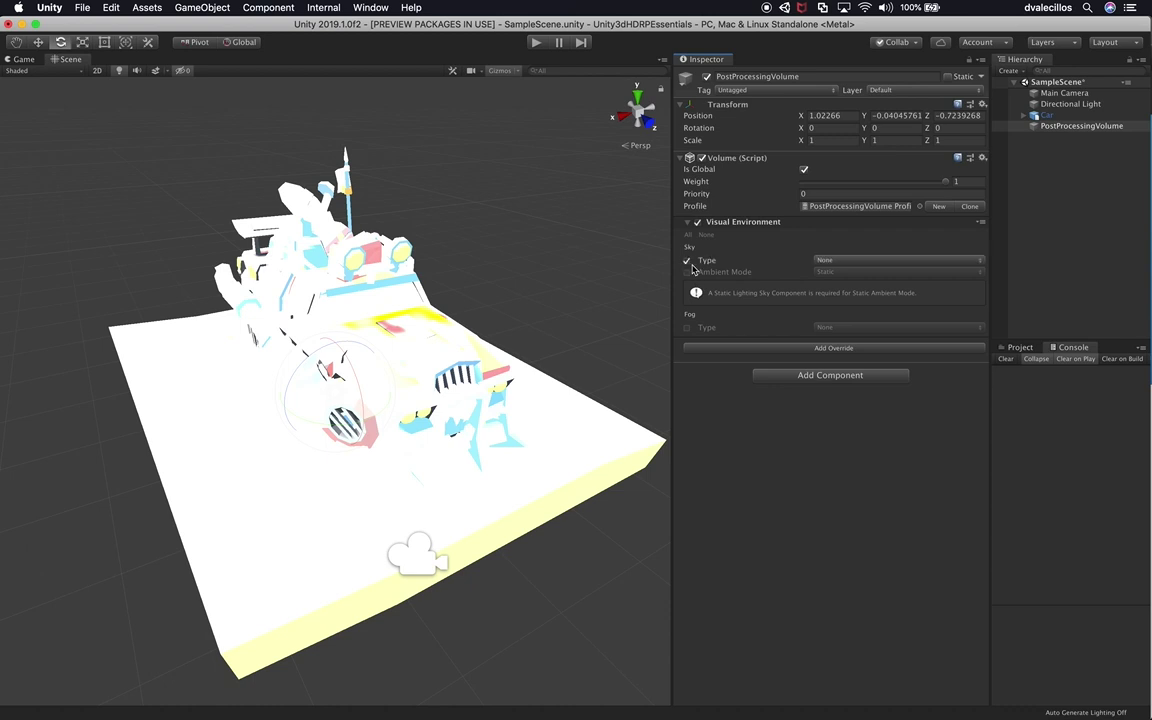
left_click(822, 260)
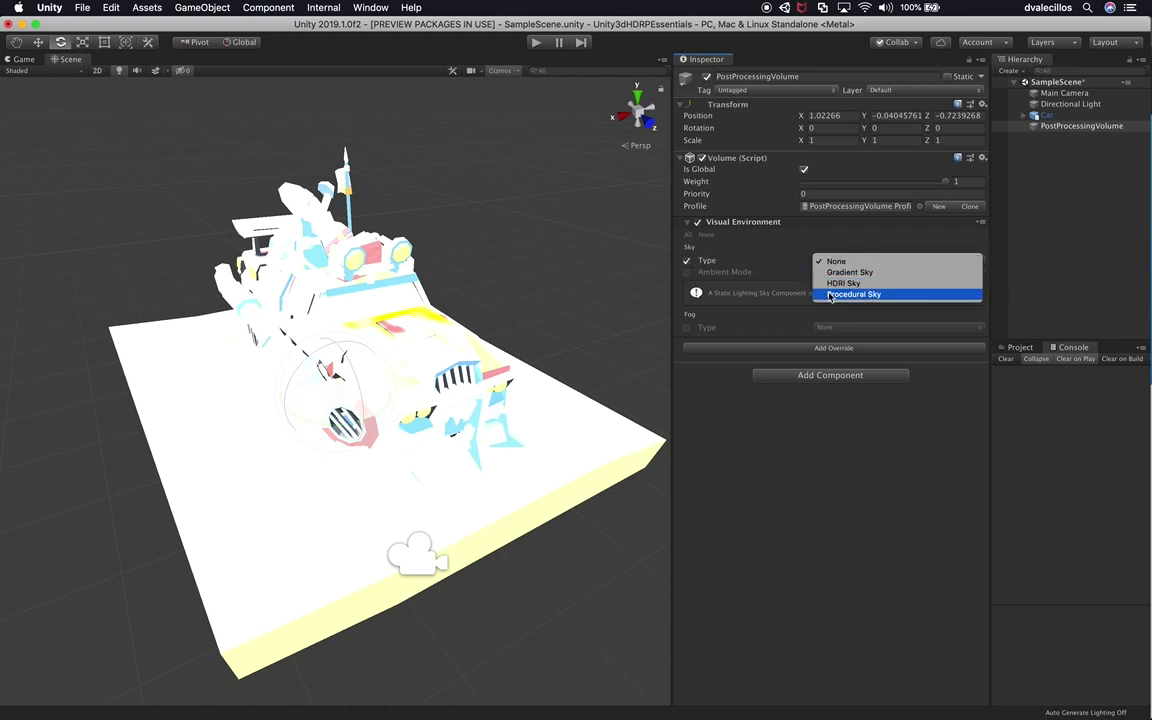
left_click(829, 294)
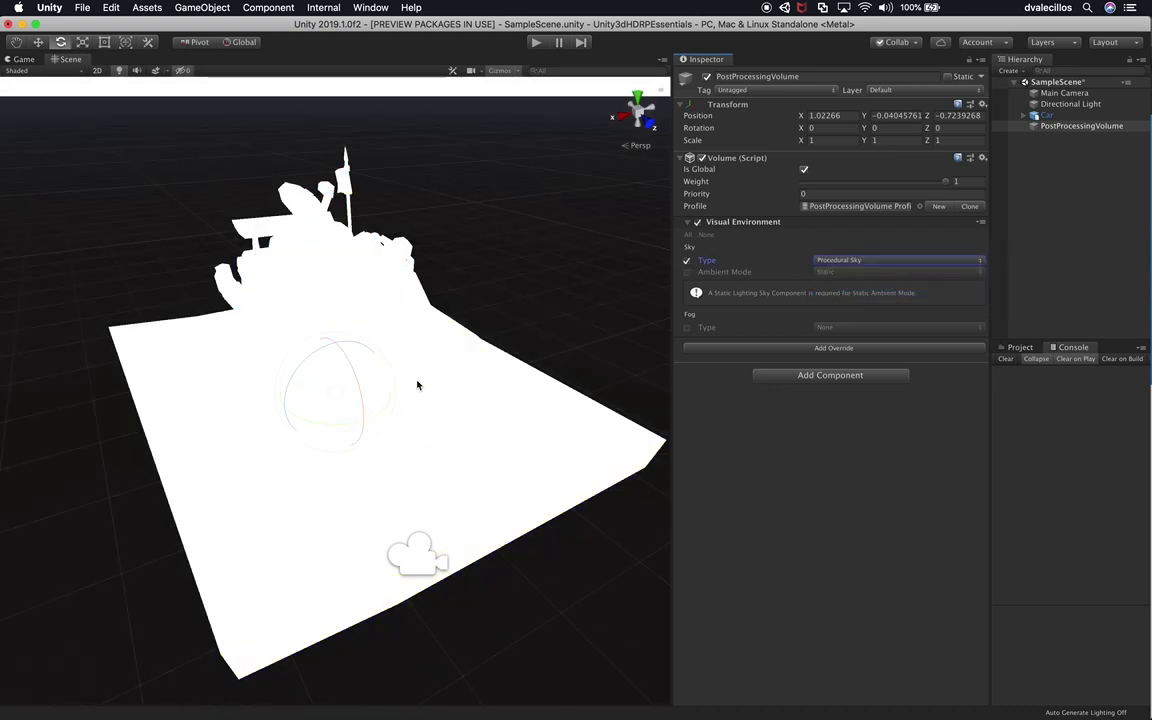
left_click_drag(291, 460, 627, 328, "alt")
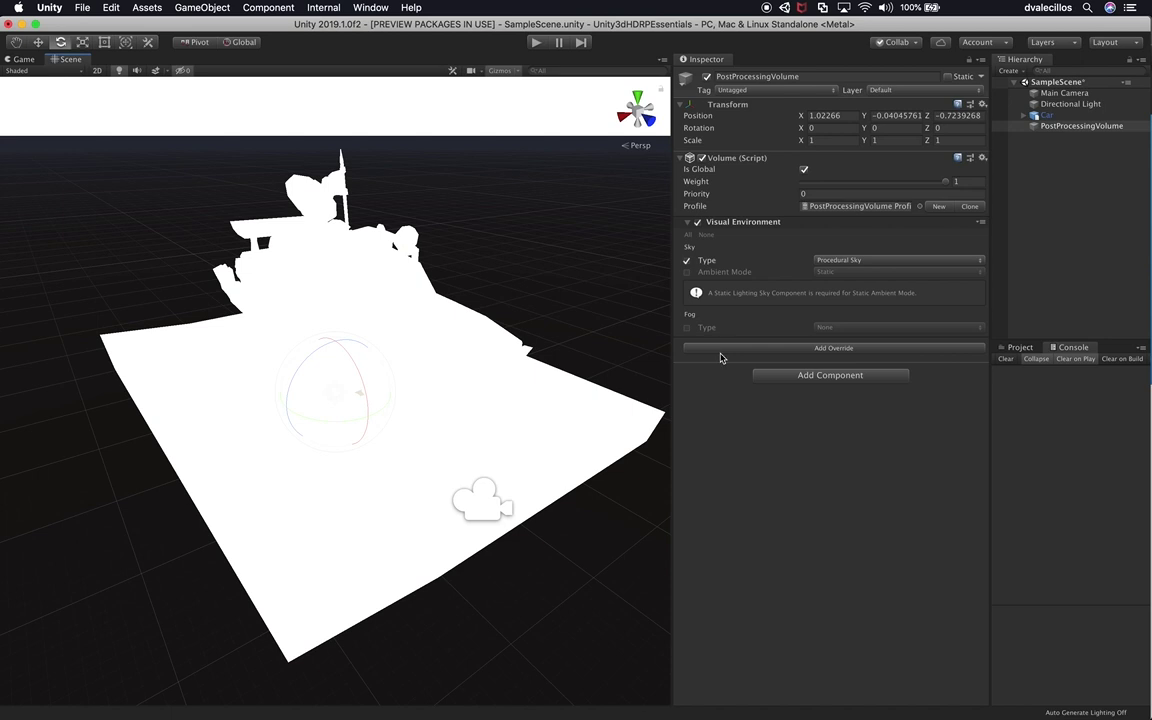
left_click(772, 349)
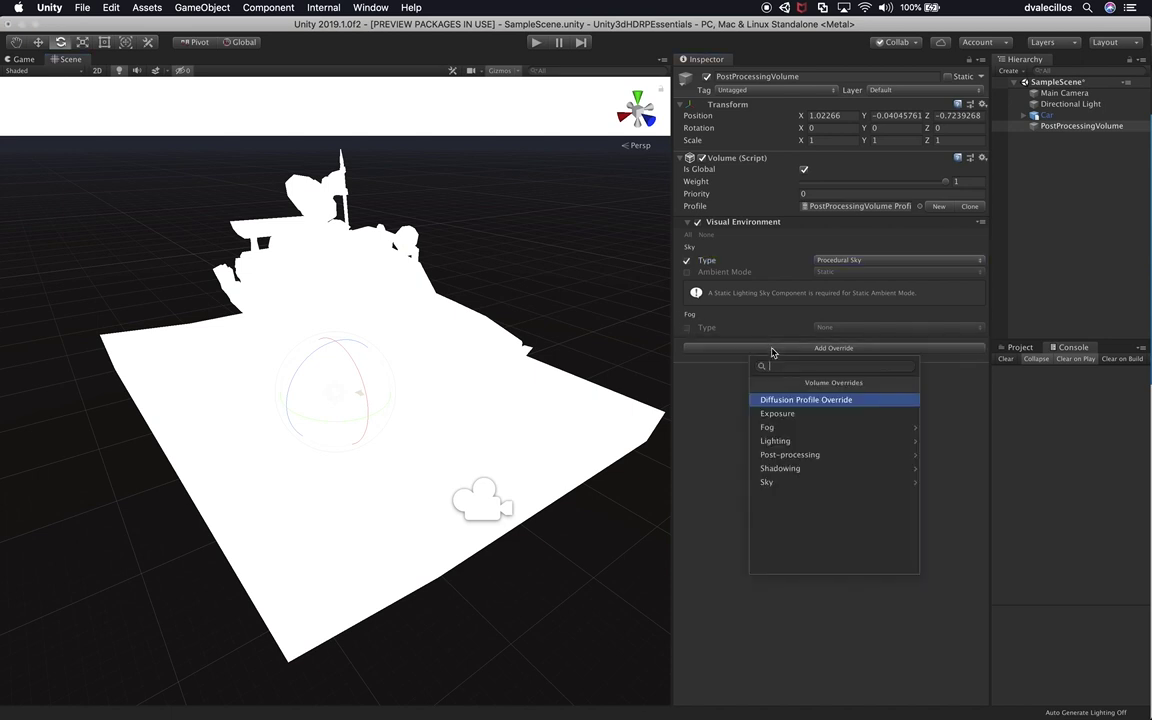
left_click(790, 416)
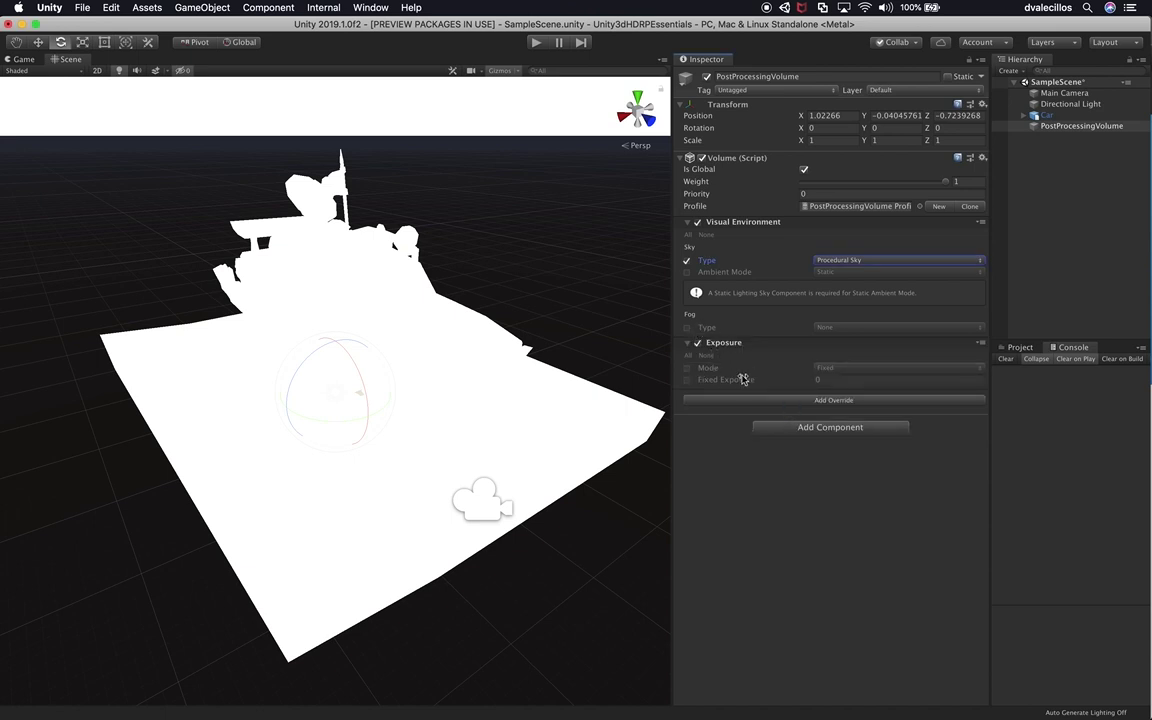
left_click(765, 400)
type("ex")
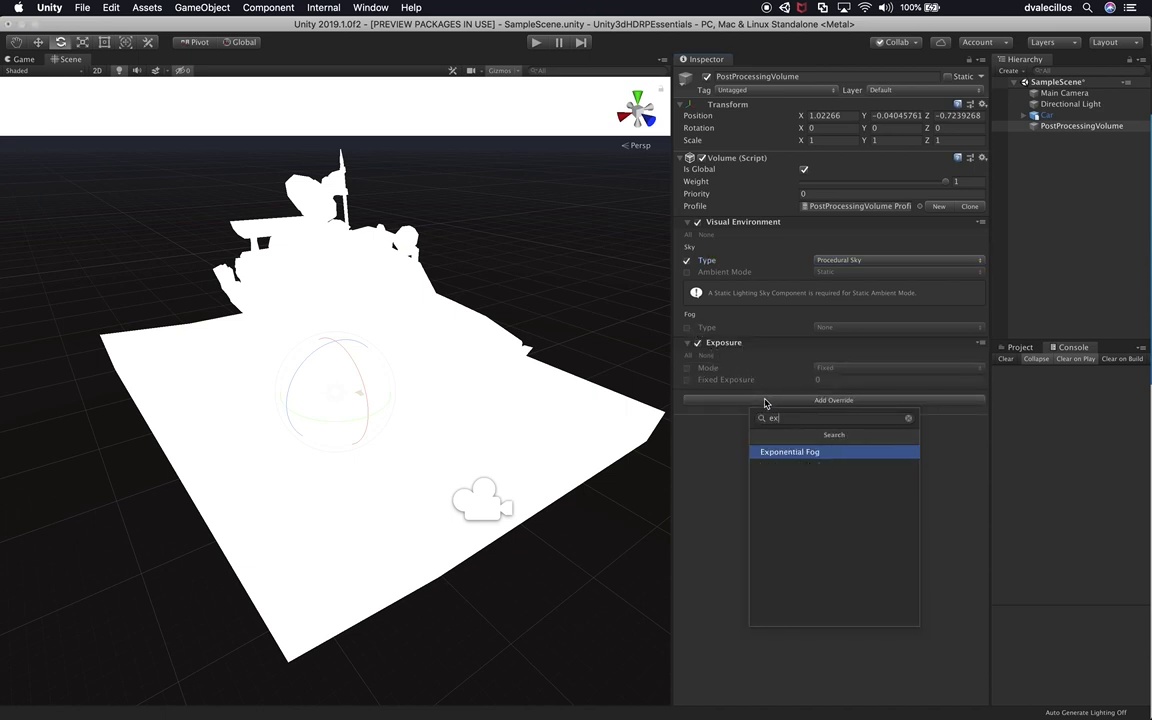
type("p")
key("BackSpace")
key("BackSpace")
key("BackSpace")
key("BackSpace")
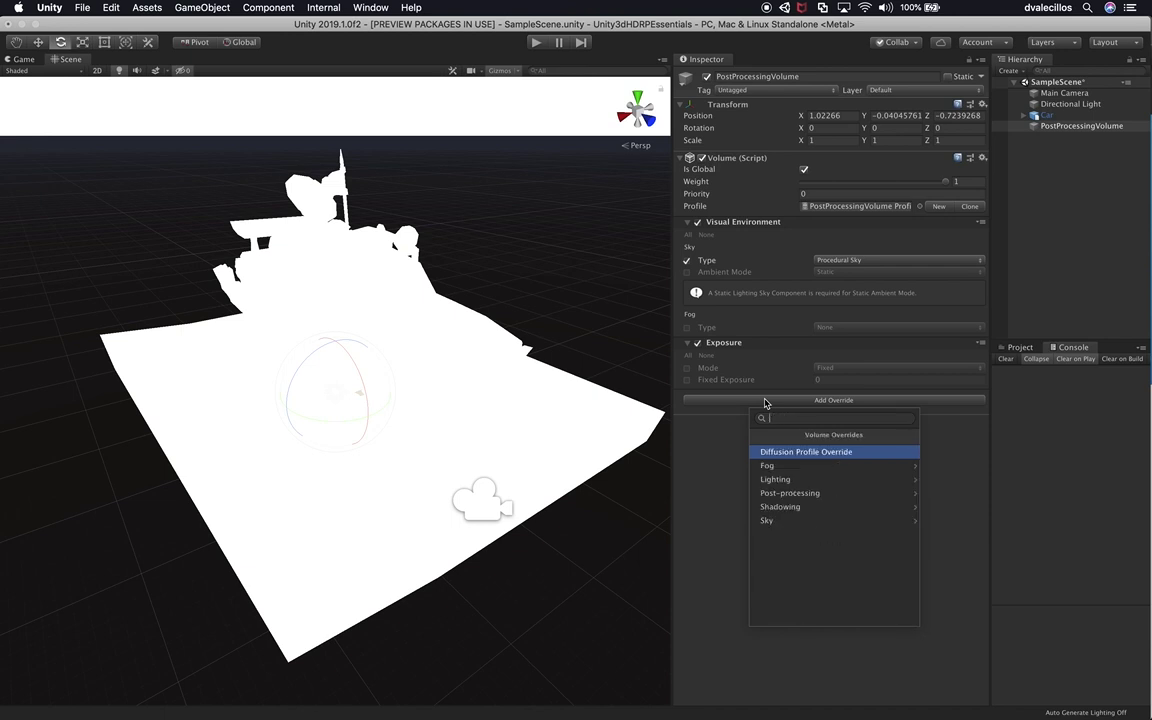
left_click(734, 431)
left_click(782, 399)
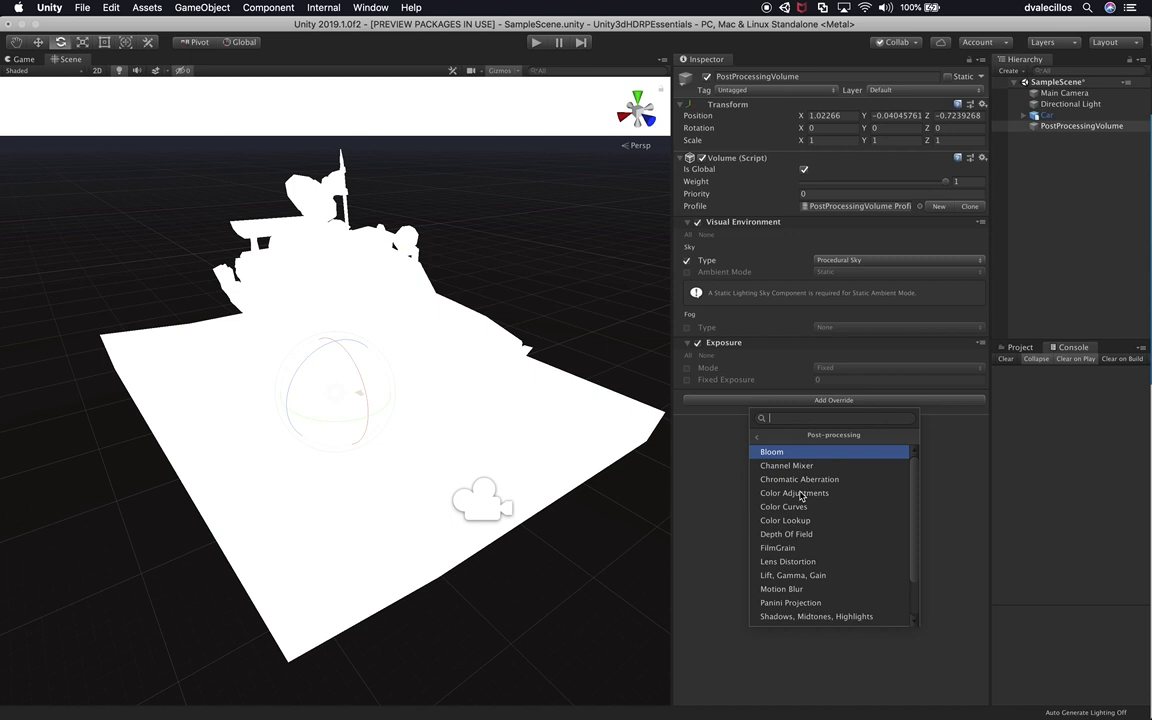
type("ex")
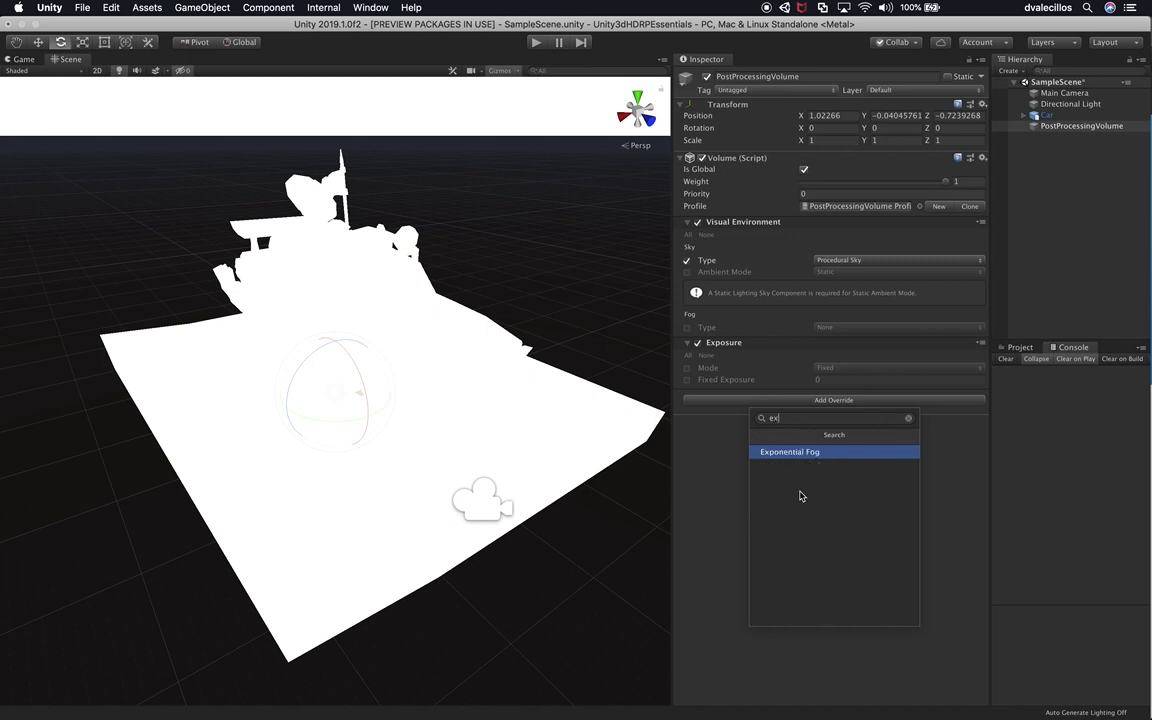
key("Escape")
Enable Mode and Fixed Exposure in the Exposure override, and set Fixed Exposure to 6.41.
left_click(687, 368)
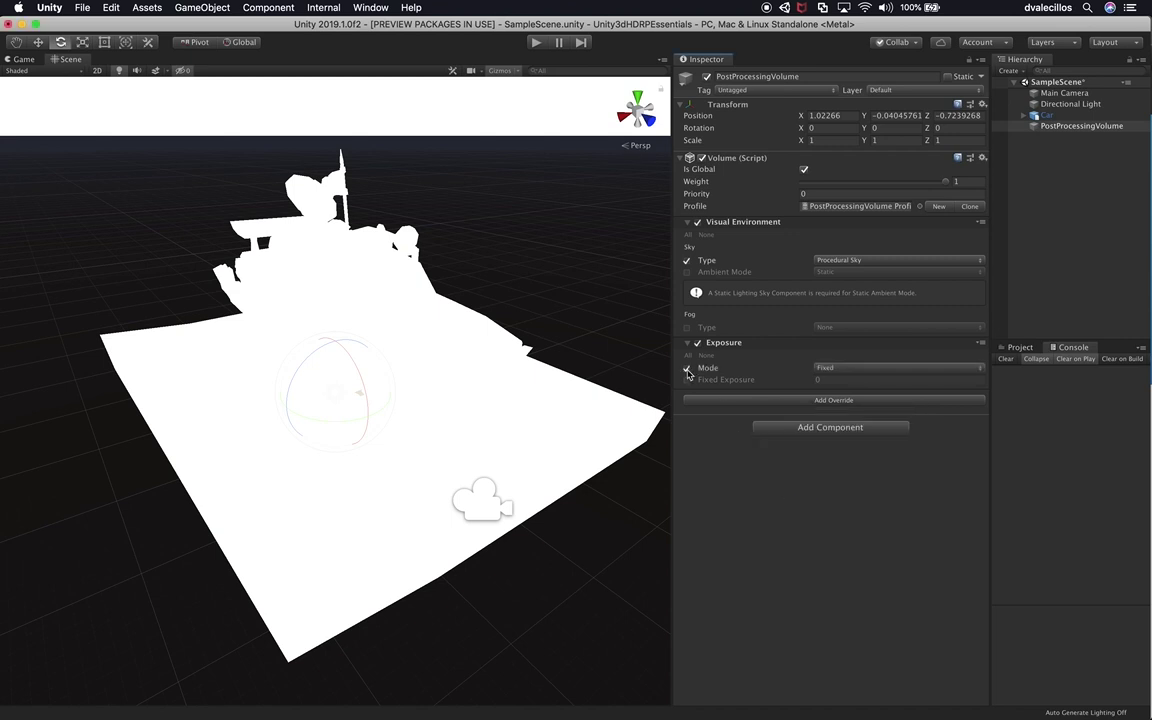
left_click(687, 380)
left_click_drag(748, 383, 810, 398)
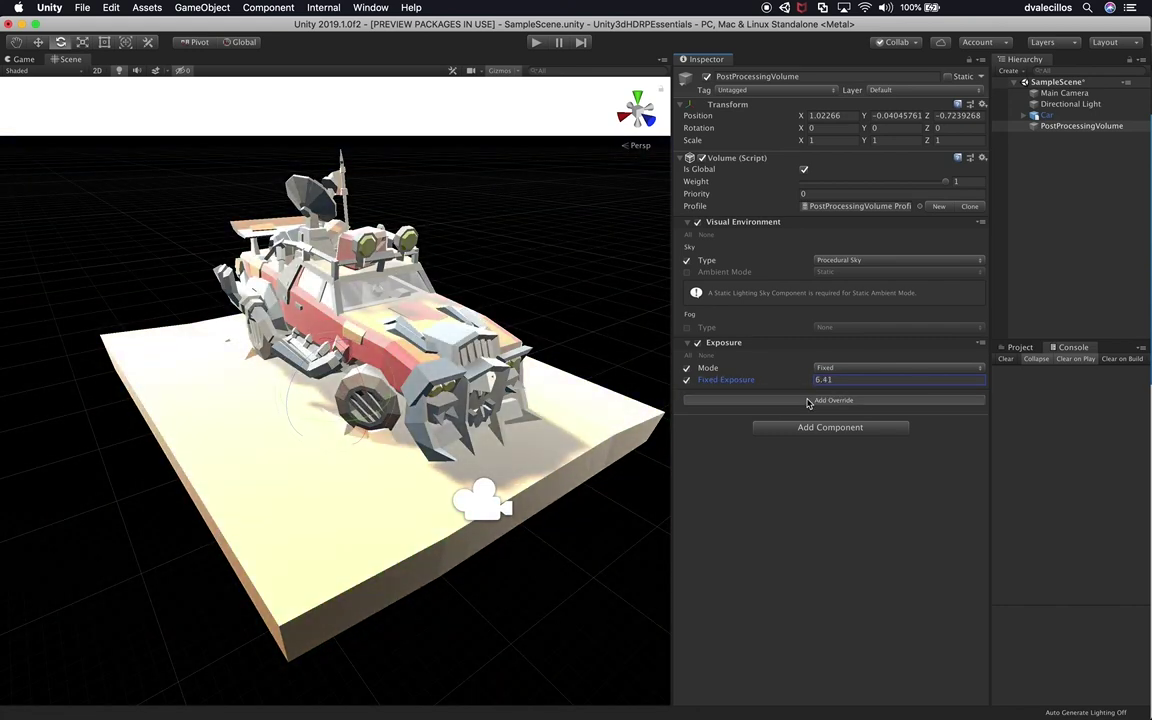
Add a Procedural Sky override to the PostProcessingVolume profile.
left_click(808, 400)
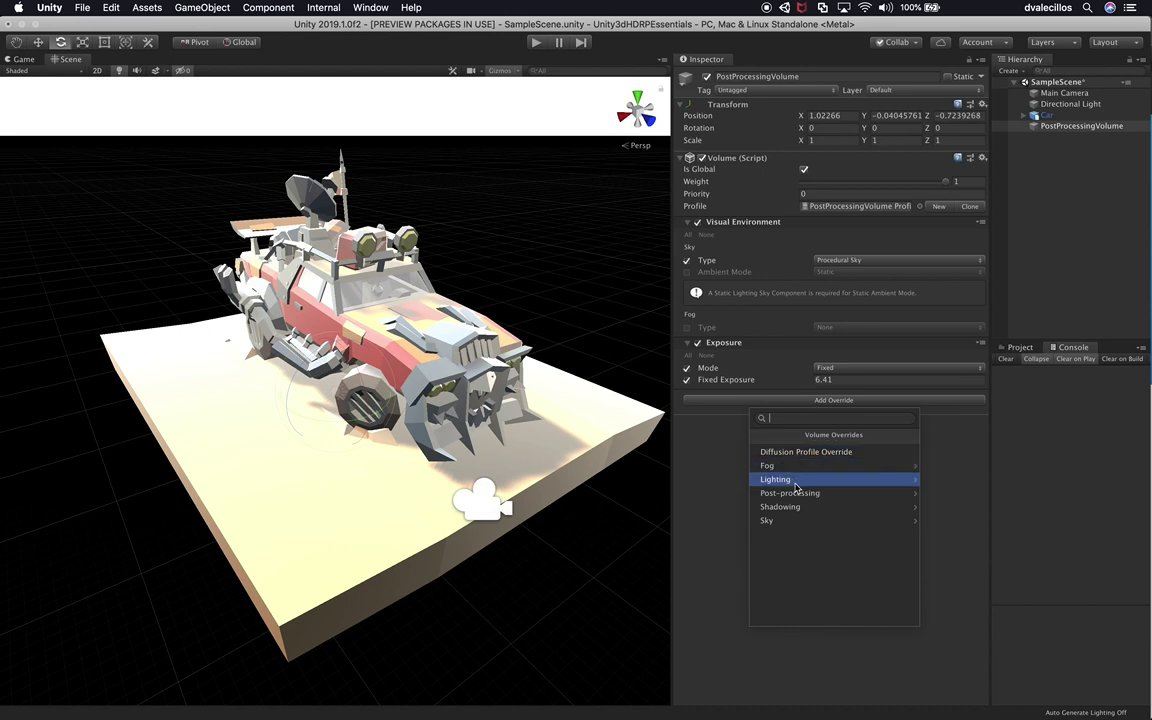
left_click(789, 520)
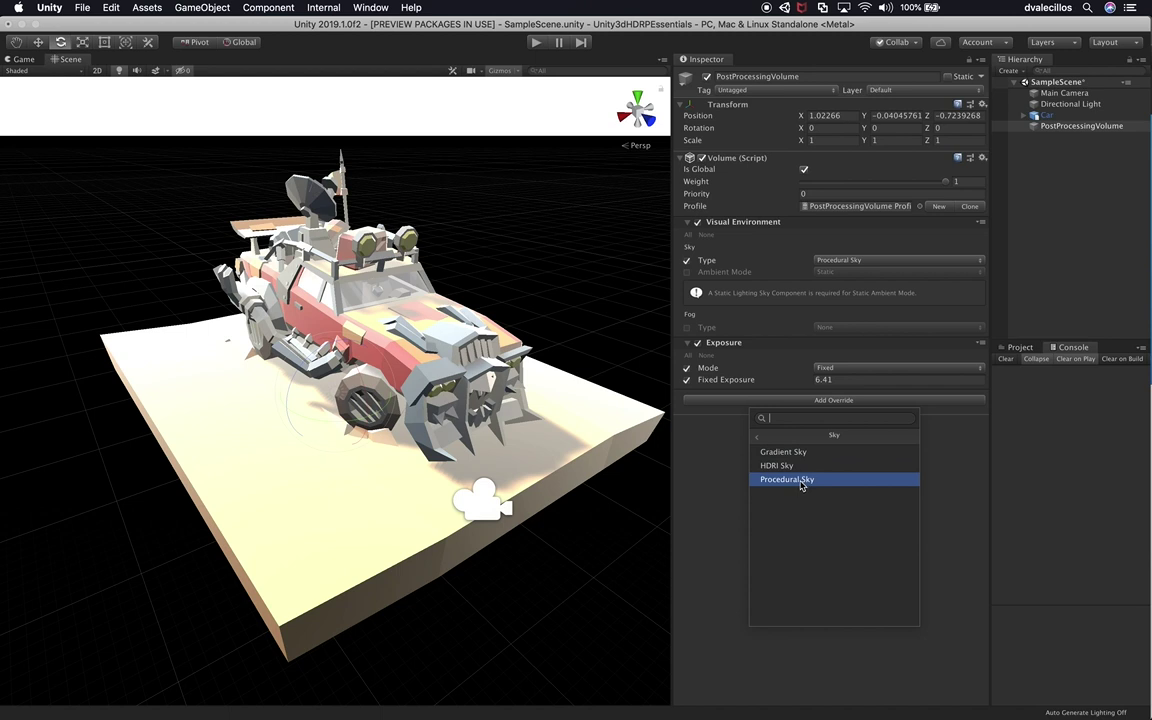
left_click(800, 480)
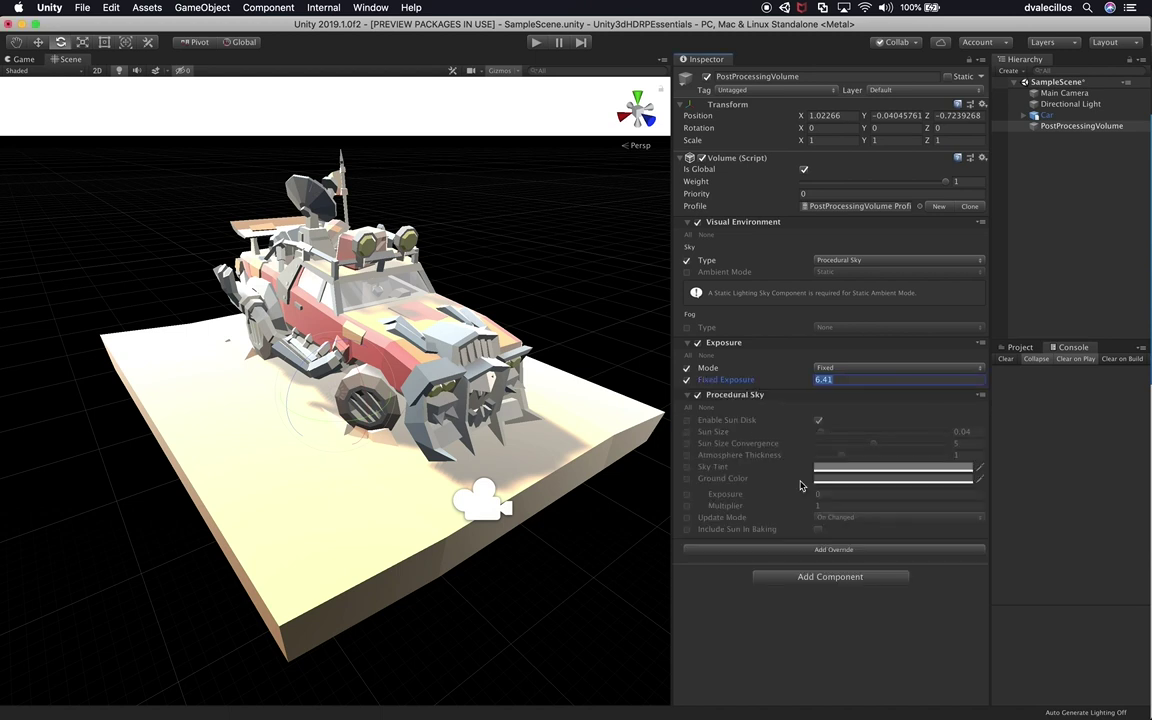
Turn off the Exposure override and enable the Procedural Sky's Sun Disk, Sun Size (0.024) and Sun Size Convergence (2.06) settings.
left_click(699, 342)
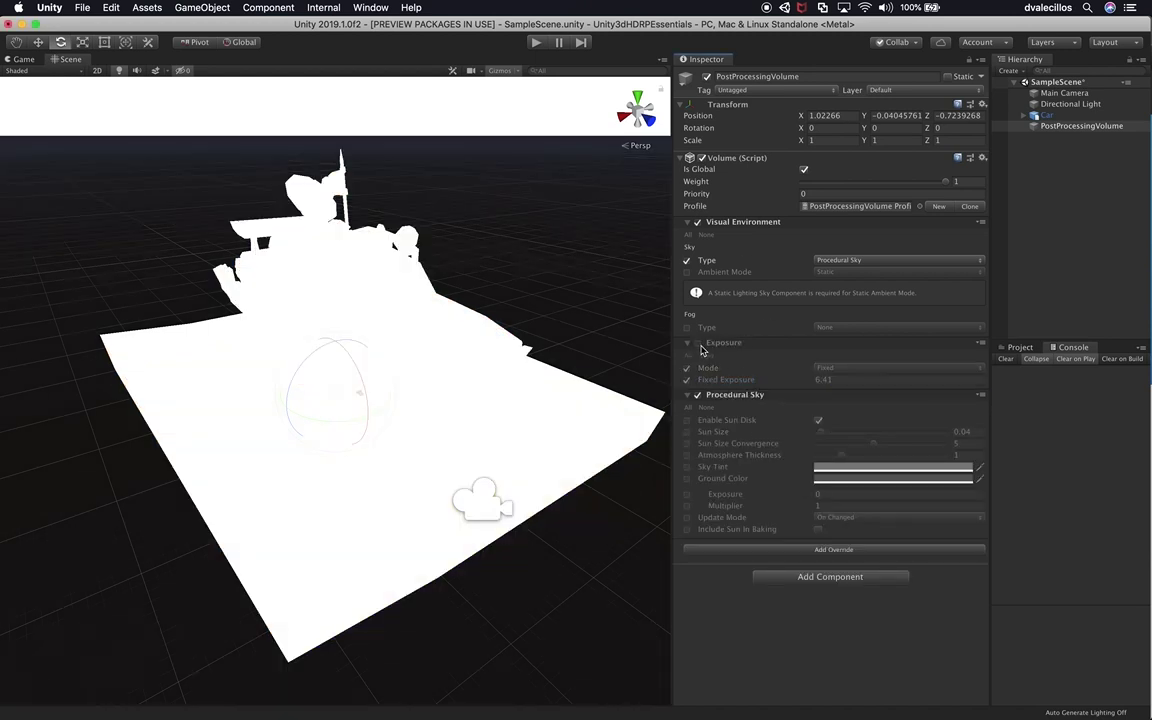
left_click(687, 421)
left_click_drag(327, 386, 636, 362, "alt")
left_click(687, 432)
left_click(687, 444)
left_click_drag(819, 432, 834, 444)
Set the Directional Light's Sun Highlight Disk Size to 18.6, Sun Highlight Halo Size to 0.419 and Max Smoothness to 0.42.
left_click(1065, 104)
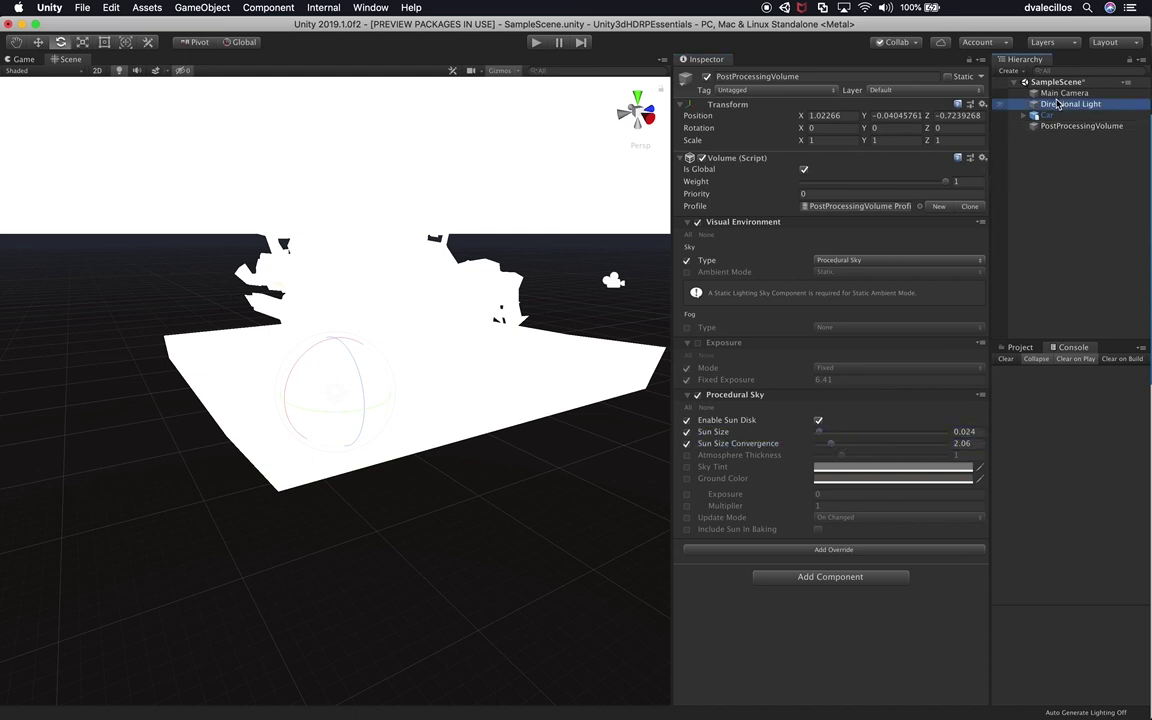
left_click_drag(810, 230, 861, 232)
left_click(864, 241)
left_click(969, 227)
left_click(866, 242)
left_click(863, 254)
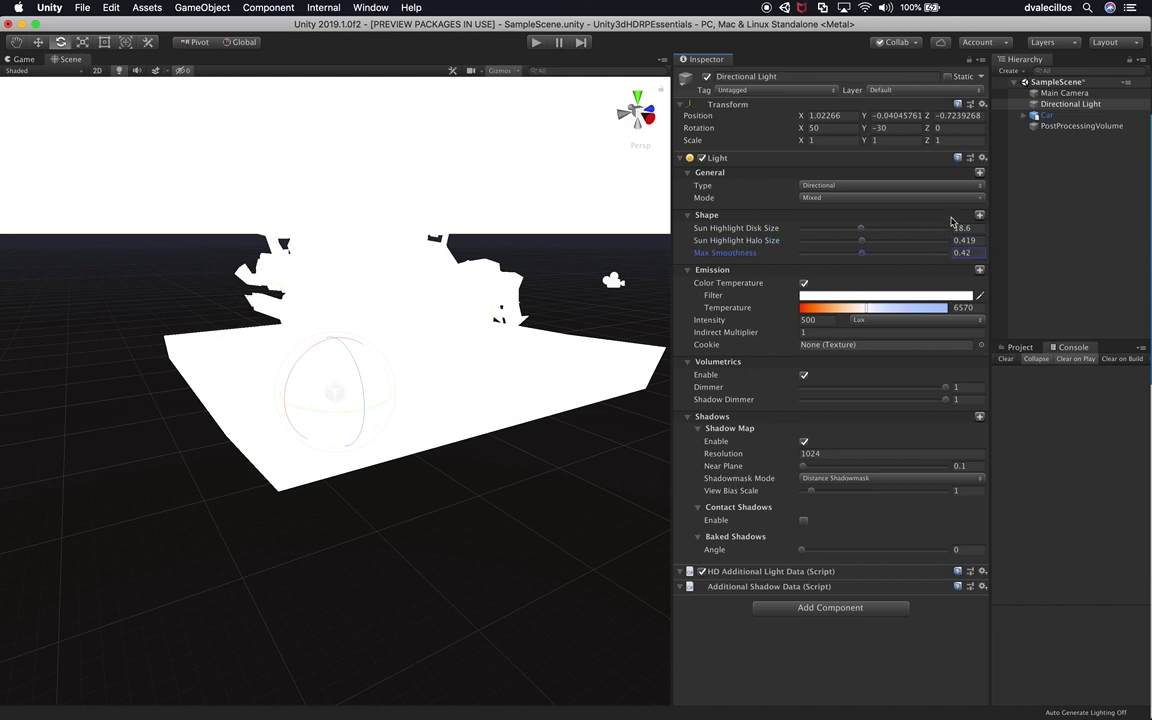
Enable Atmosphere Thickness and Sky Tint in PostProcessingVolume's Procedural Sky, setting Atmosphere Thickness to 0.47 and Sun Size Convergence to 1.49.
left_click(1047, 127)
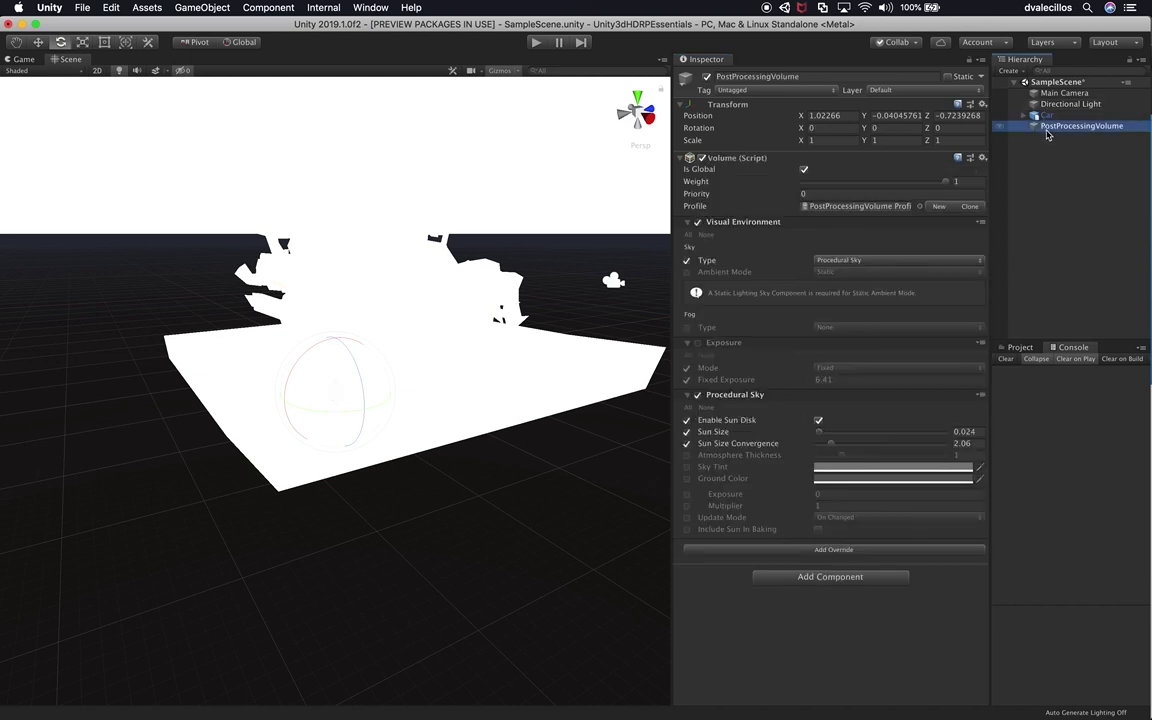
left_click(686, 456)
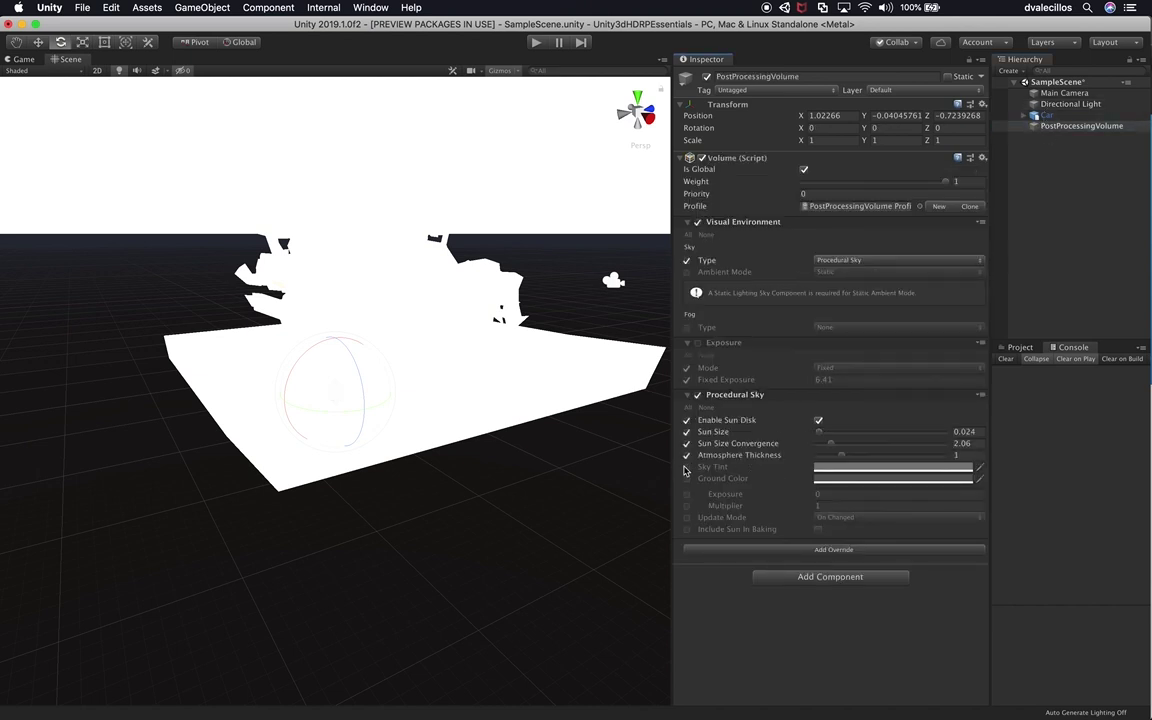
left_click(688, 467)
left_click_drag(841, 456, 828, 456)
left_click_drag(831, 444, 823, 445)
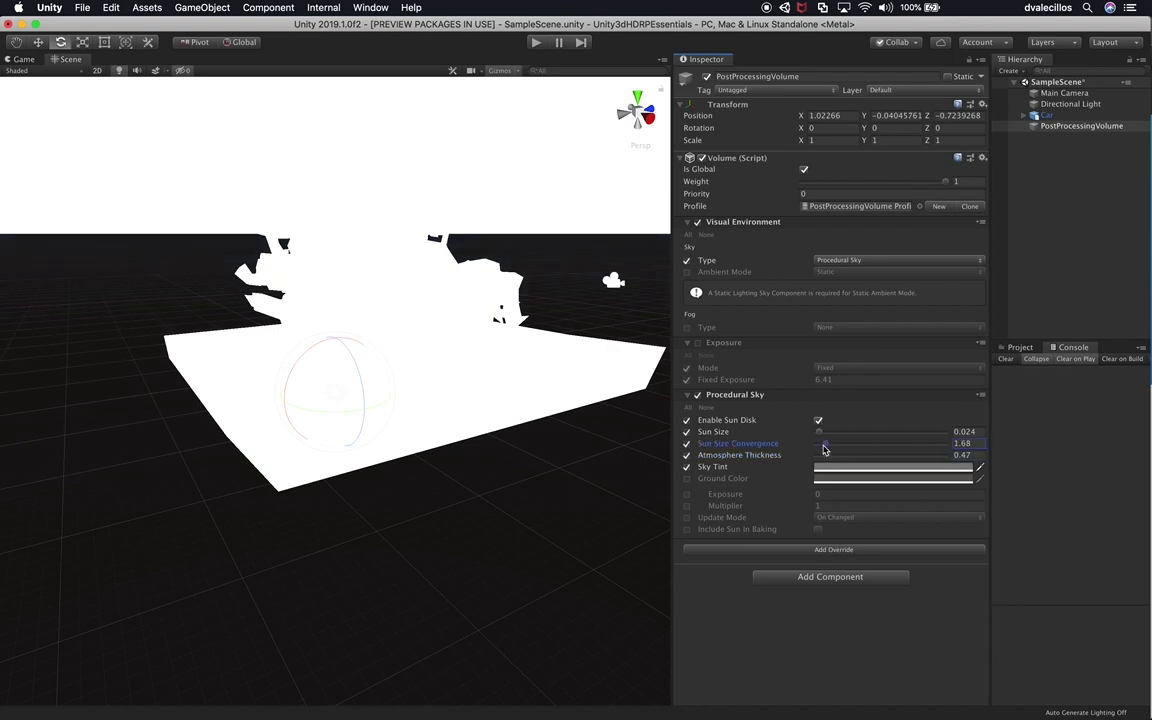
Turn the Exposure override back on and set the Procedural Sky's Sun Size Convergence to 1.35.
left_click(697, 343)
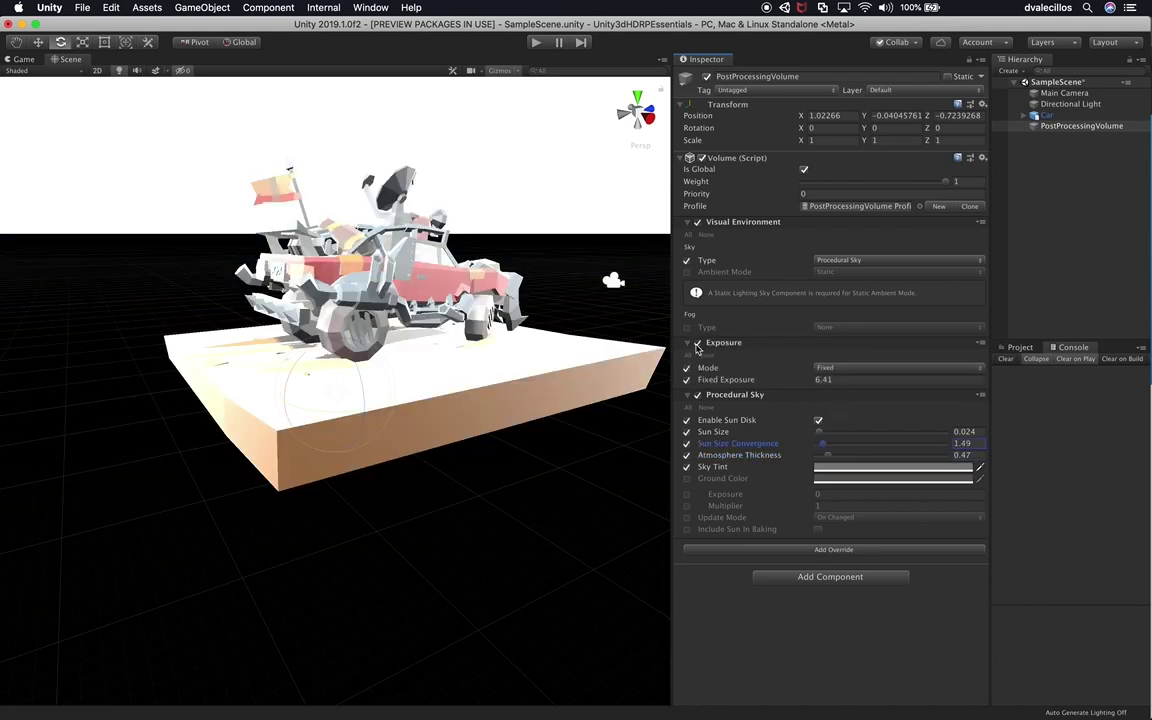
left_click_drag(410, 281, 530, 291, "alt")
left_click(822, 444)
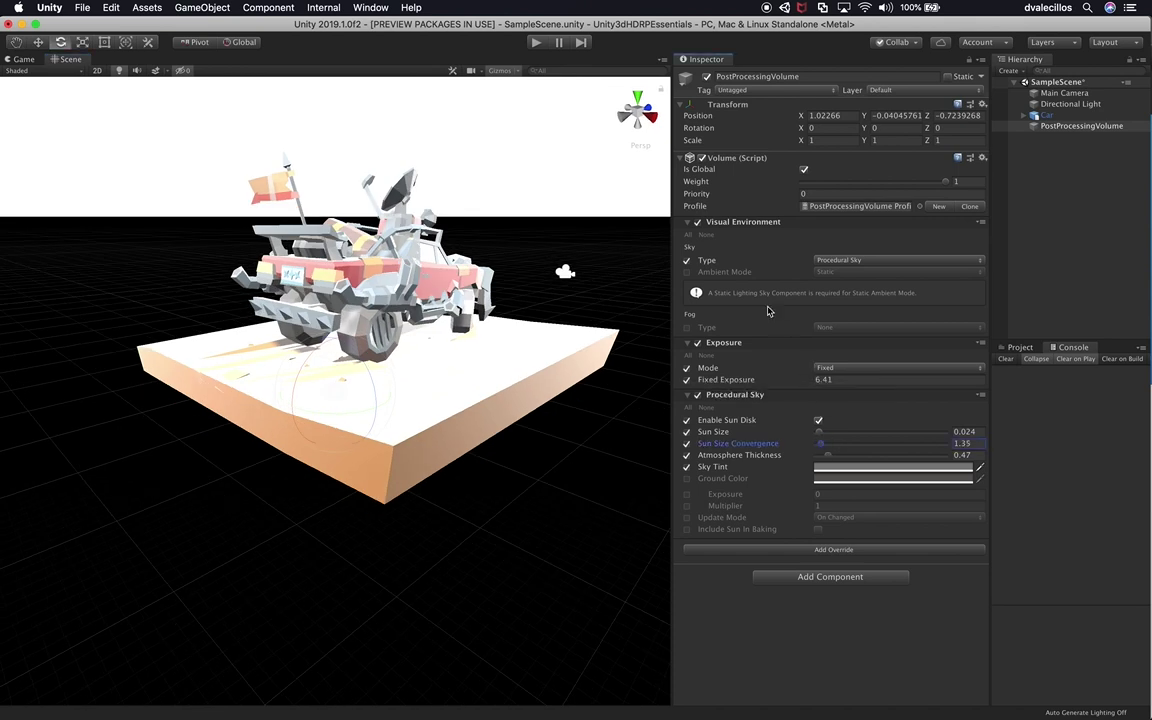
Enable the Visual Environment's Ambient Mode override as Static and set the fog type to Volumetric Fog.
left_click(686, 272)
left_click(833, 272)
left_click(754, 277)
left_click(687, 328)
left_click(848, 328)
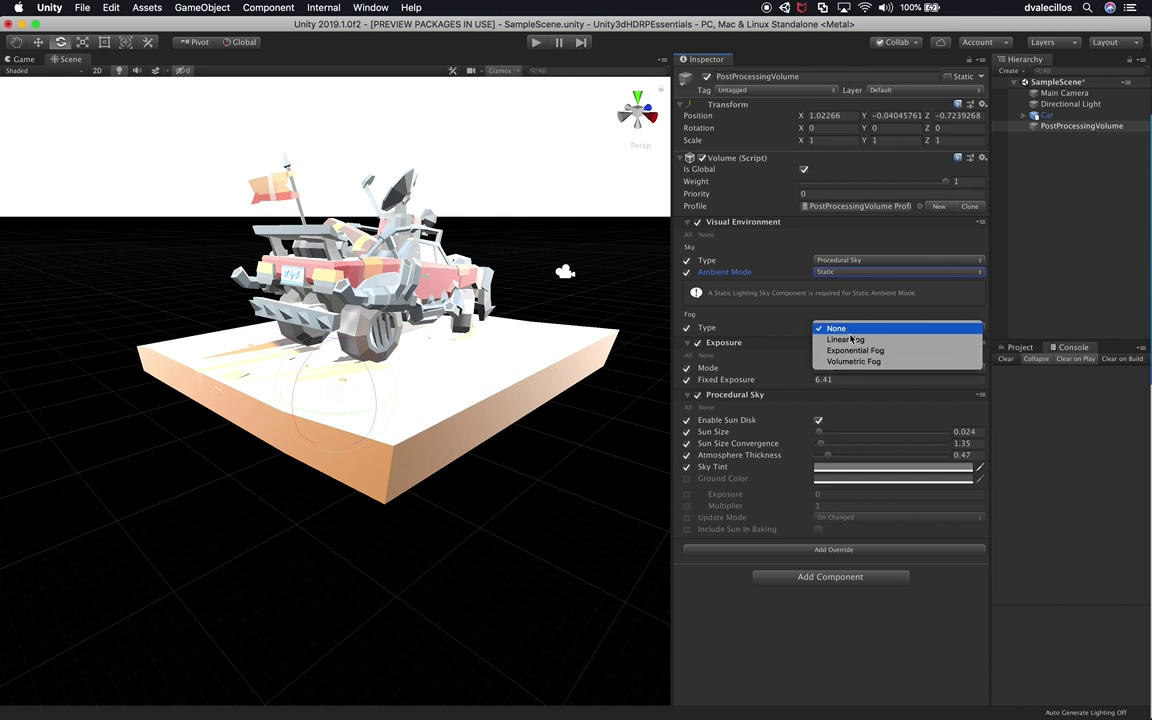
left_click(855, 361)
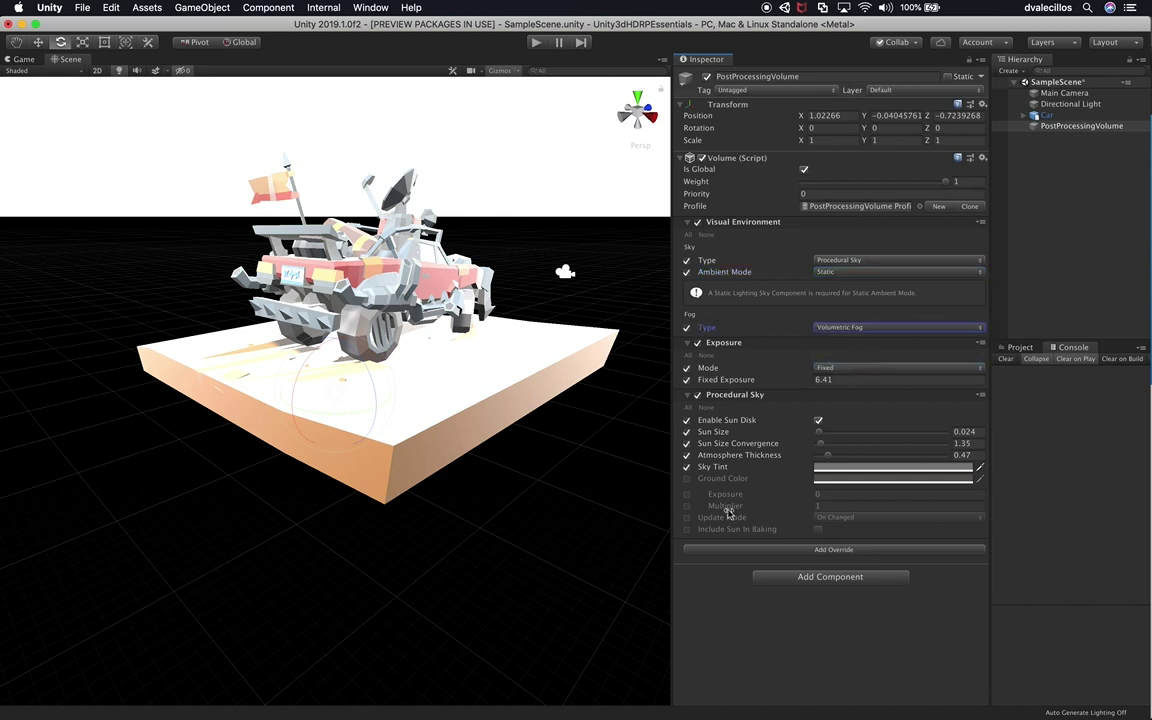
Enable the Ground Color, Exposure and Multiplier overrides of the Procedural Sky.
left_click(686, 479)
left_click(686, 494)
left_click(686, 506)
left_click(845, 468)
mouse_move(902, 390)
left_mouse_down()
mouse_move(910, 383)
mouse_move(894, 406)
mouse_move(897, 376)
left_mouse_up()
key("Return")
key("Escape")
key("Escape")
left_click(830, 478)
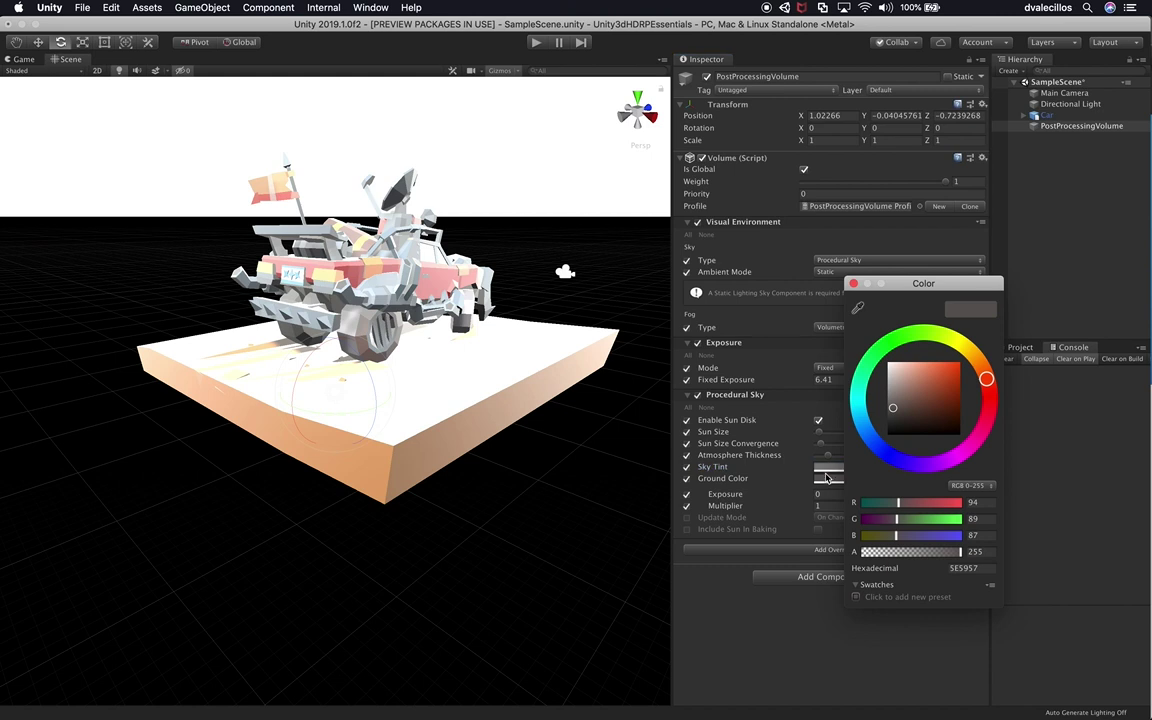
key("Return")
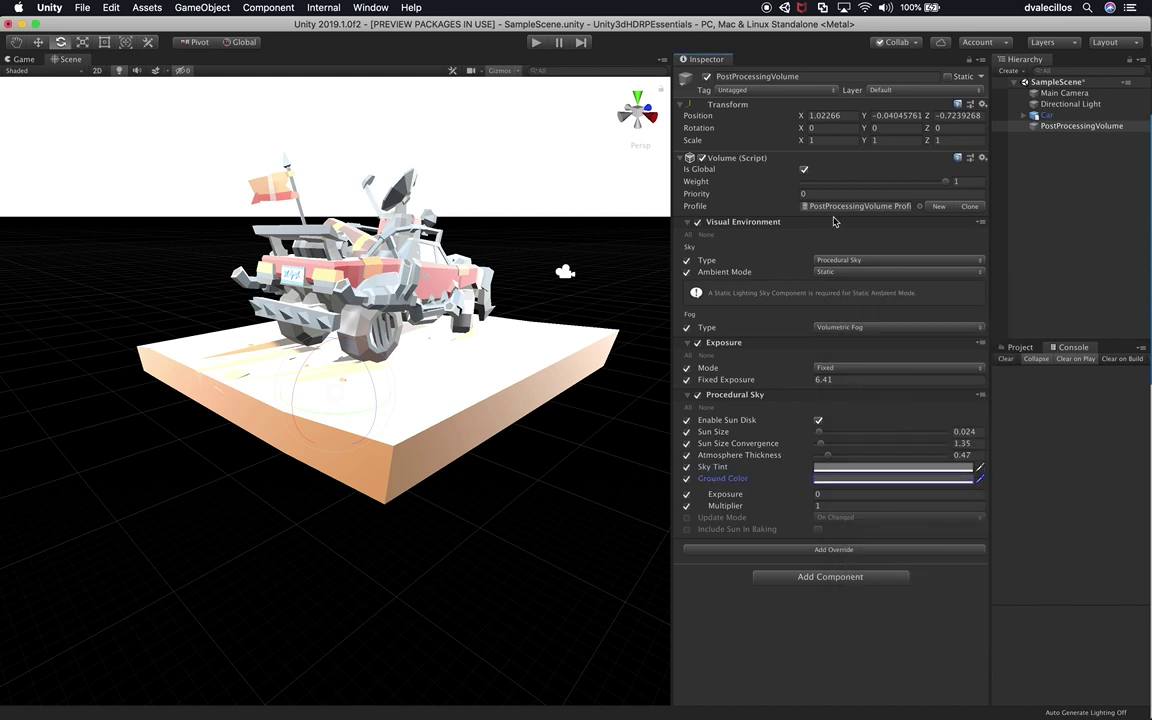
Set the Directional Light's Intensity to 10 lux.
left_click(1043, 105)
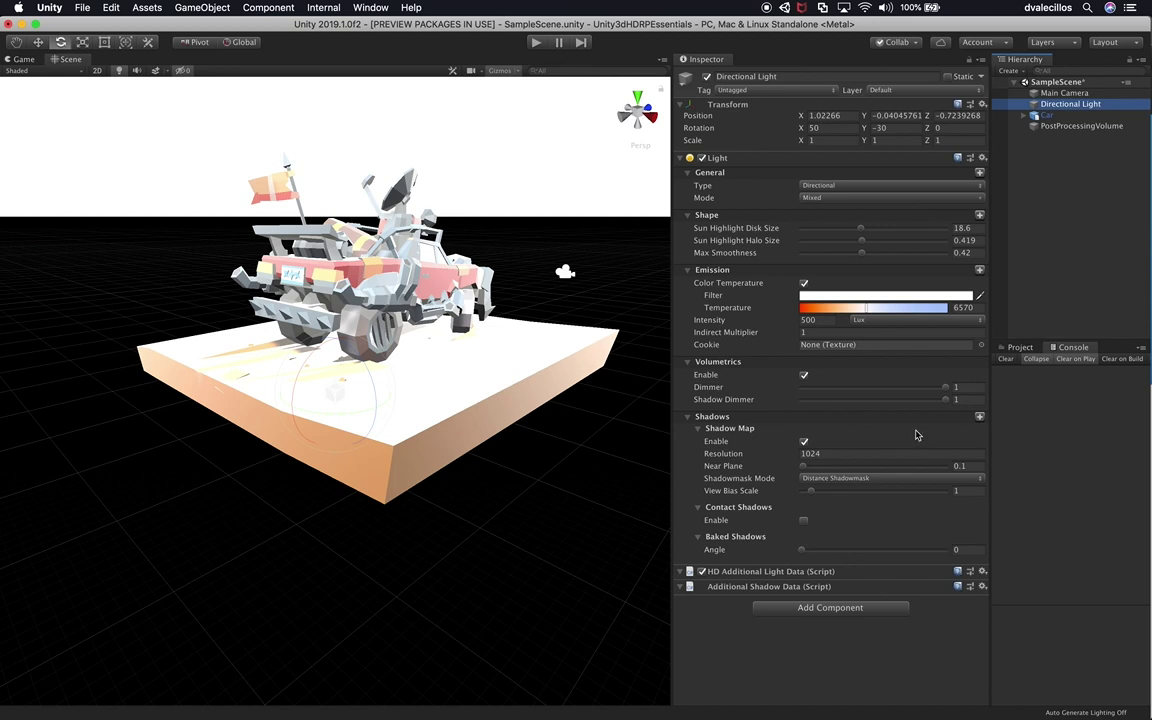
left_click(808, 319)
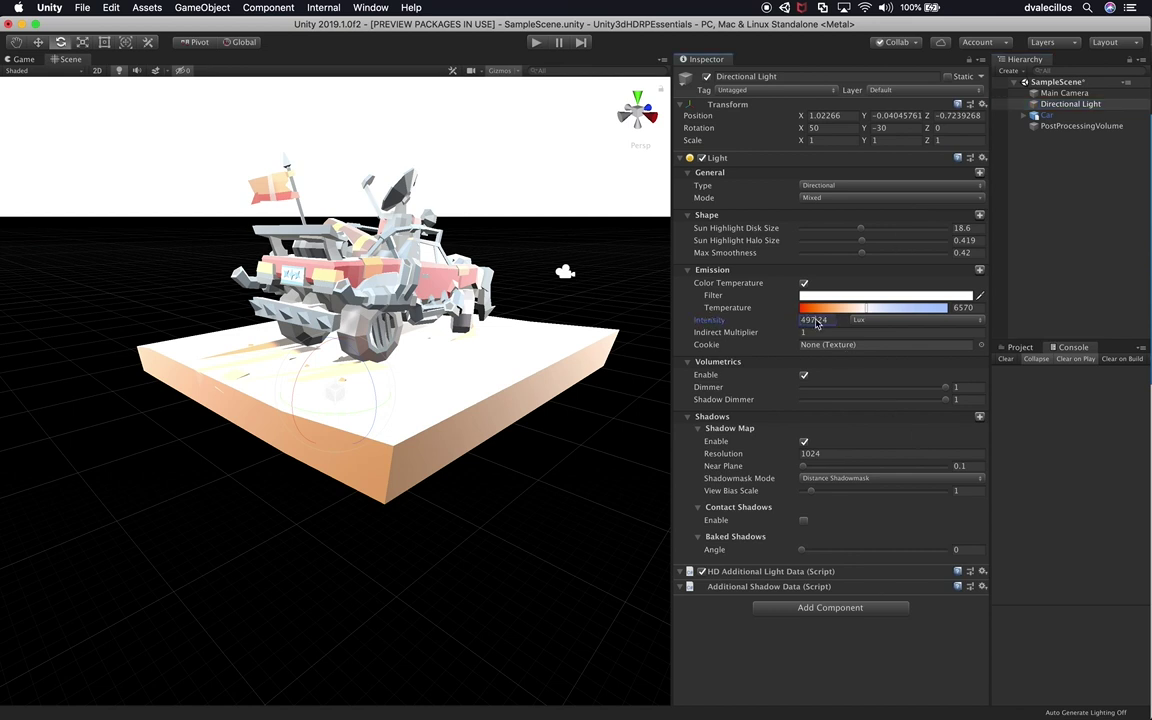
type("1")
left_click_drag(762, 323, 823, 321)
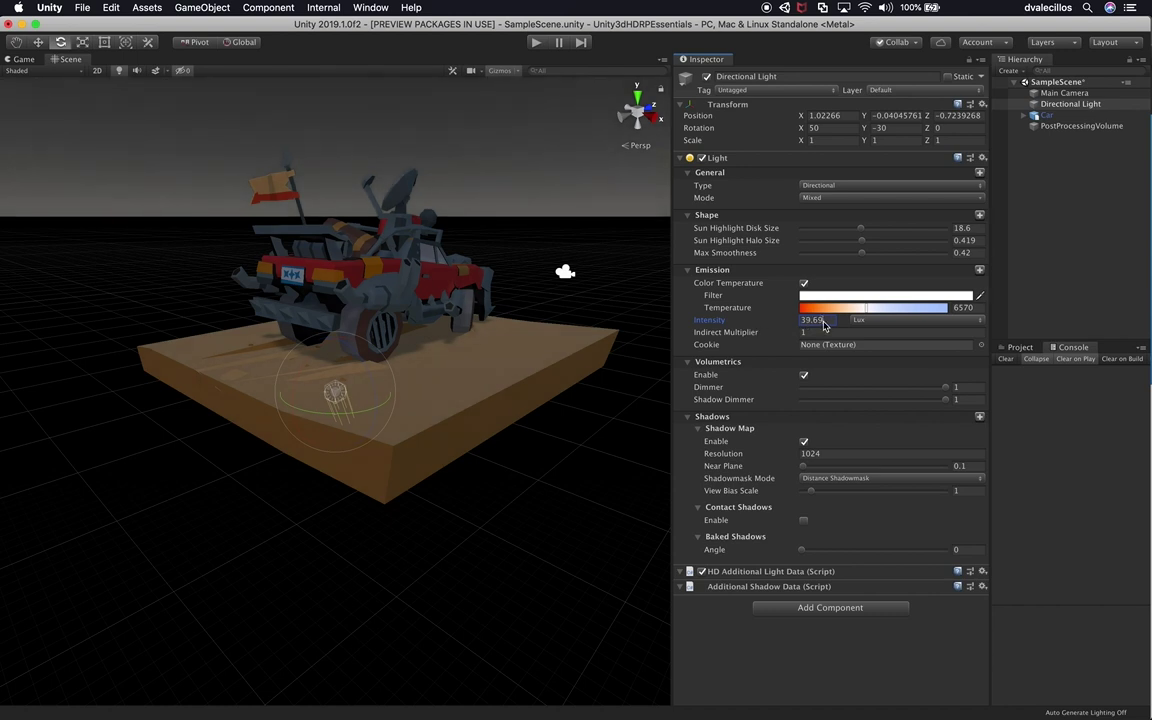
type("10")
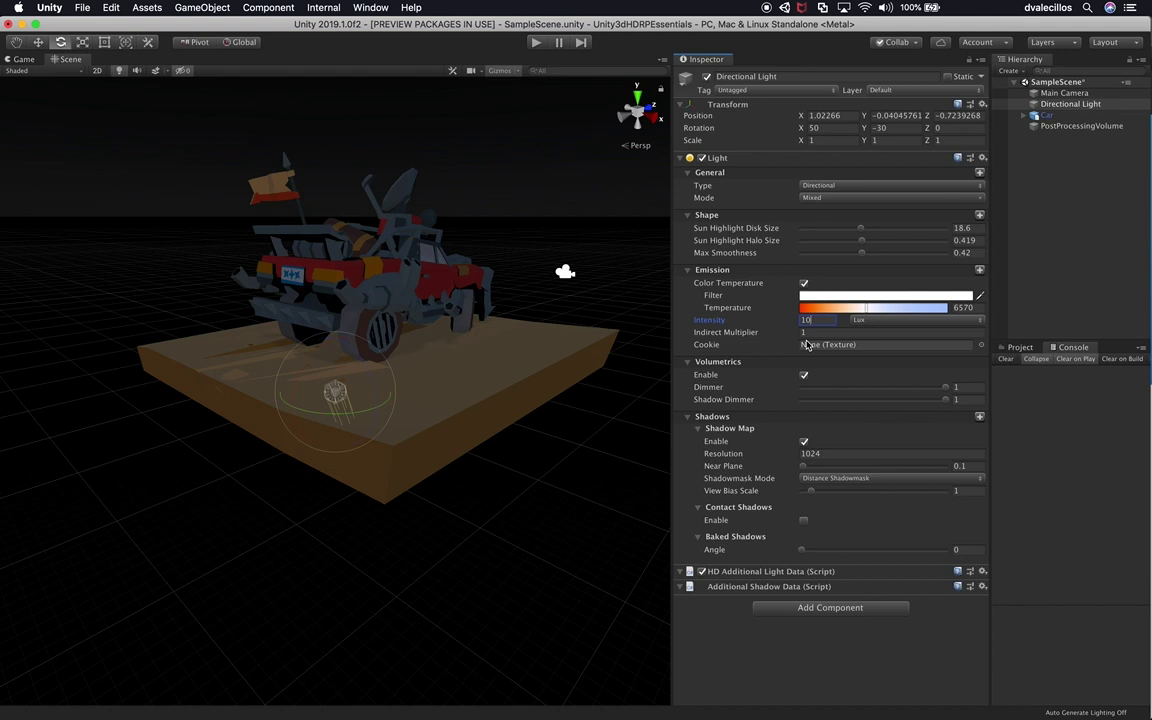
key("BackSpace")
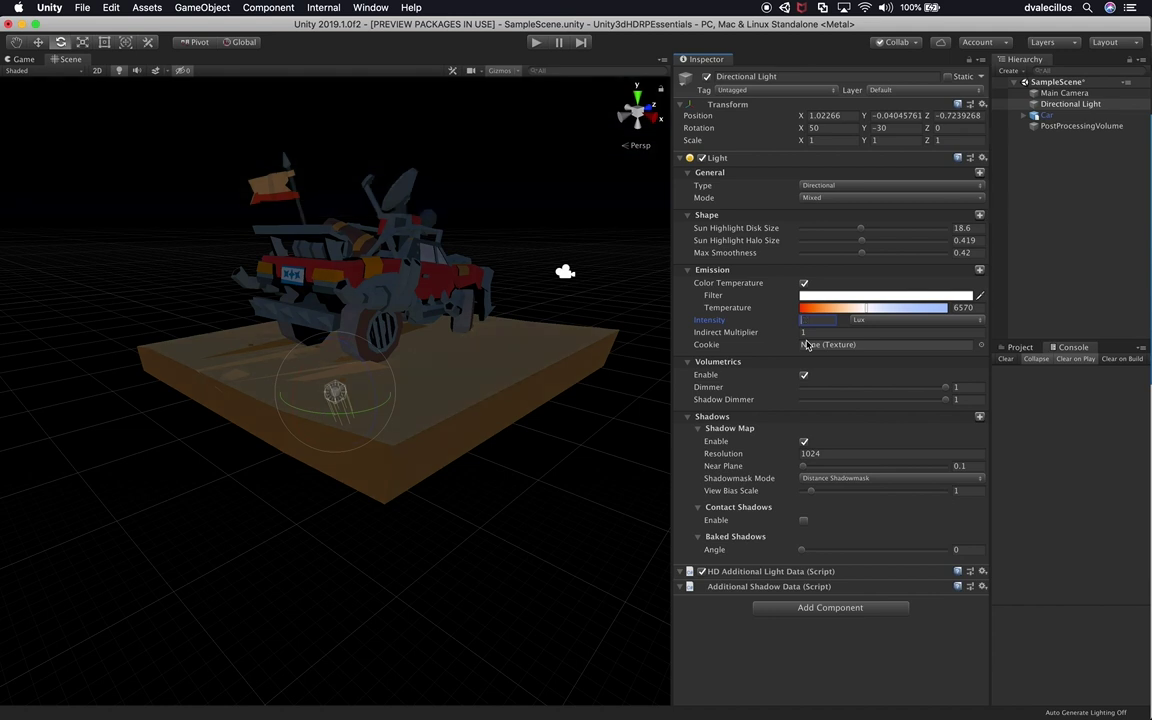
type("0")
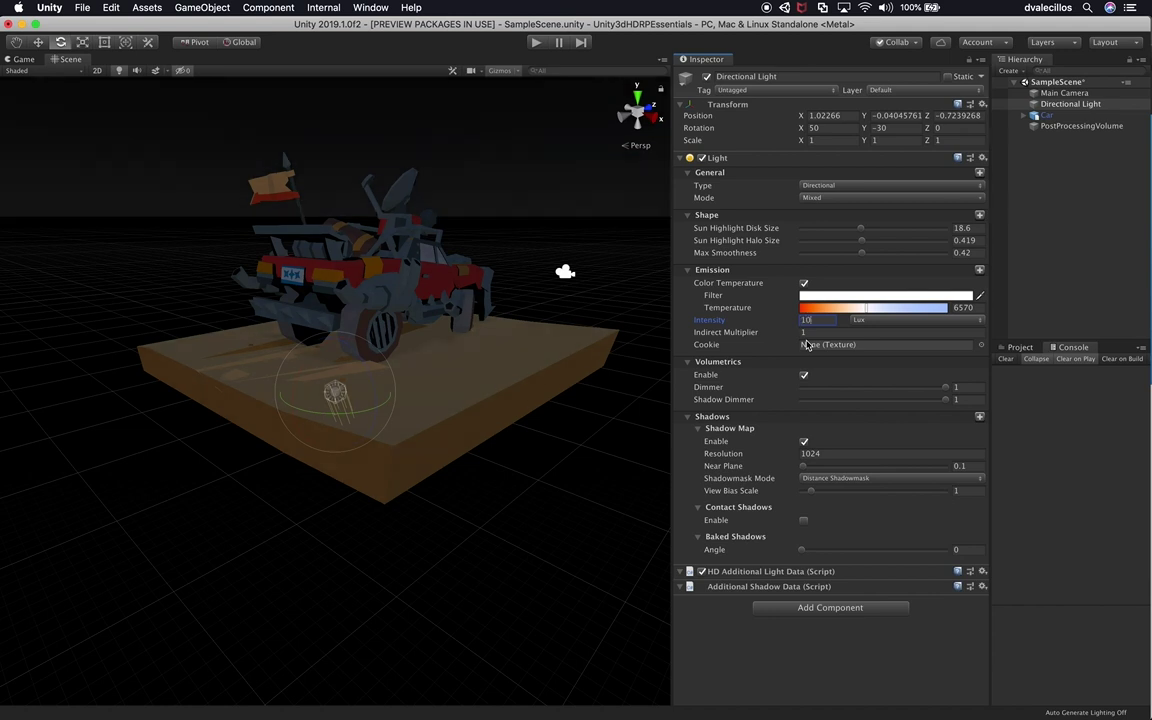
Raise the Directional Light's Intensity to 100 lux.
left_click_drag(380, 228, 625, 355, "alt")
left_click_drag(273, 396, 600, 380, "alt")
scroll(540, 463, "up", 4)
left_click_drag(766, 321, 1147, 348)
left_click(824, 320)
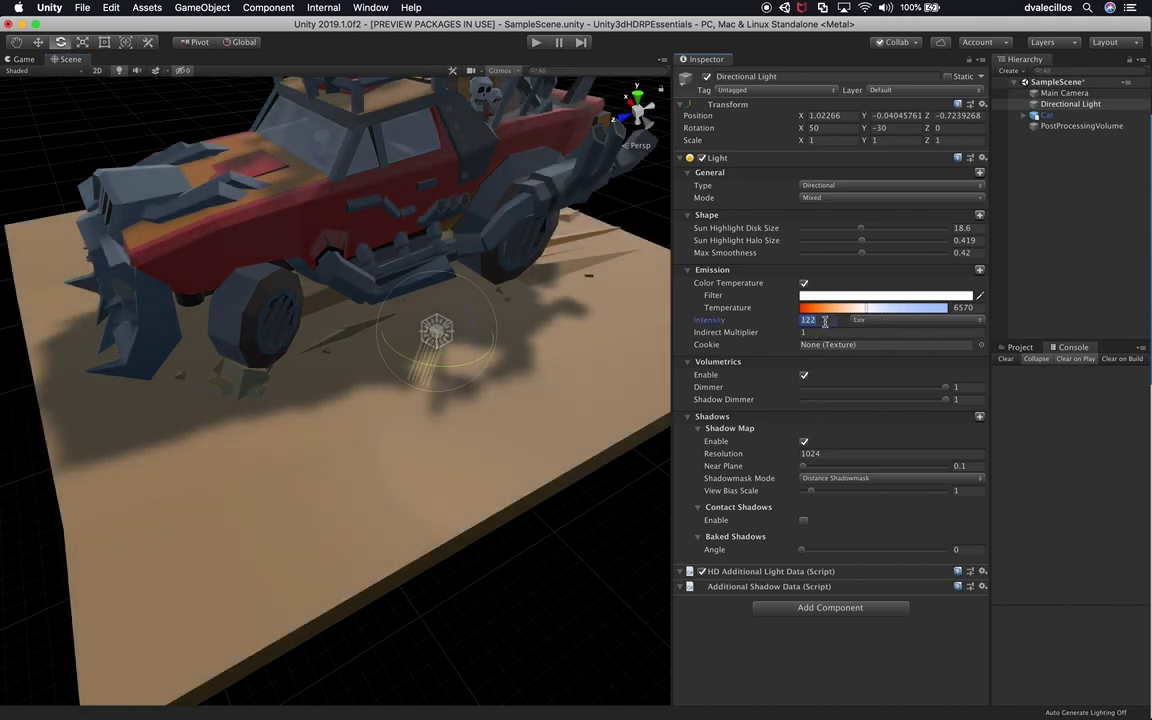
type("100")
Set the Directional Light's shadow map Near Plane to 0.0001 and View Bias Scale to 0.57.
left_click_drag(243, 303, 455, 345, "alt")
scroll(454, 358, "down", 6)
scroll(455, 345, "up", 3)
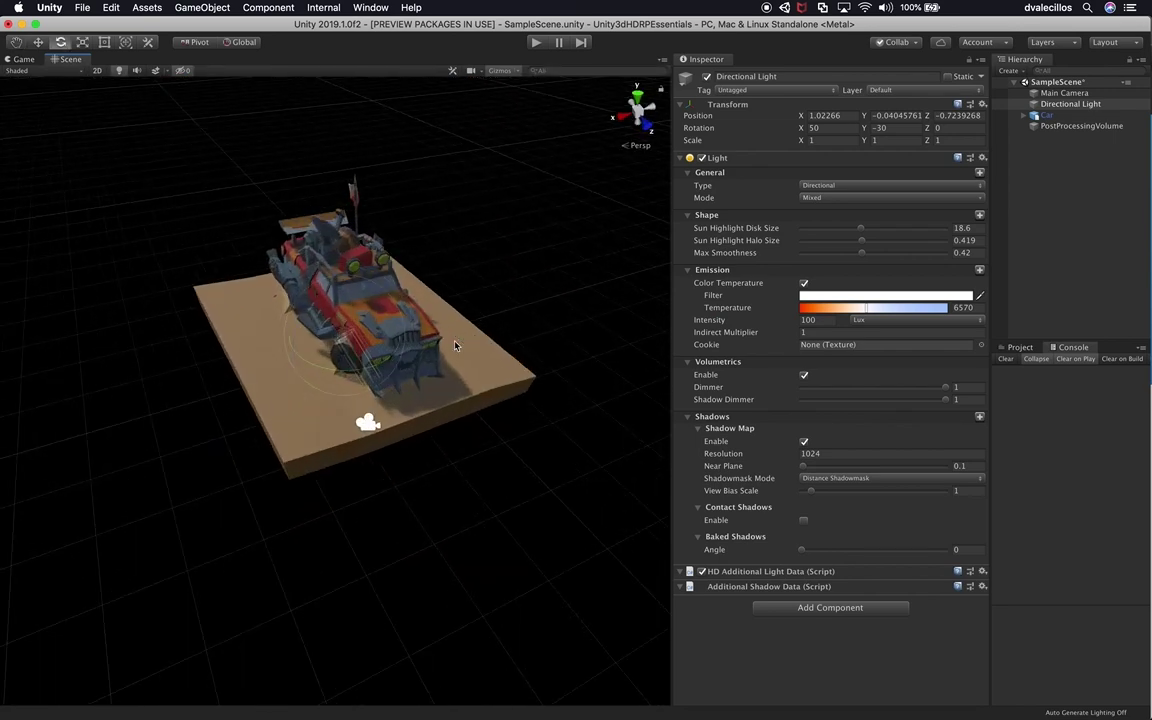
left_click_drag(591, 347, 320, 275, "alt")
scroll(451, 282, "down", 4)
scroll(453, 351, "up", 5)
left_click_drag(801, 467, 802, 505)
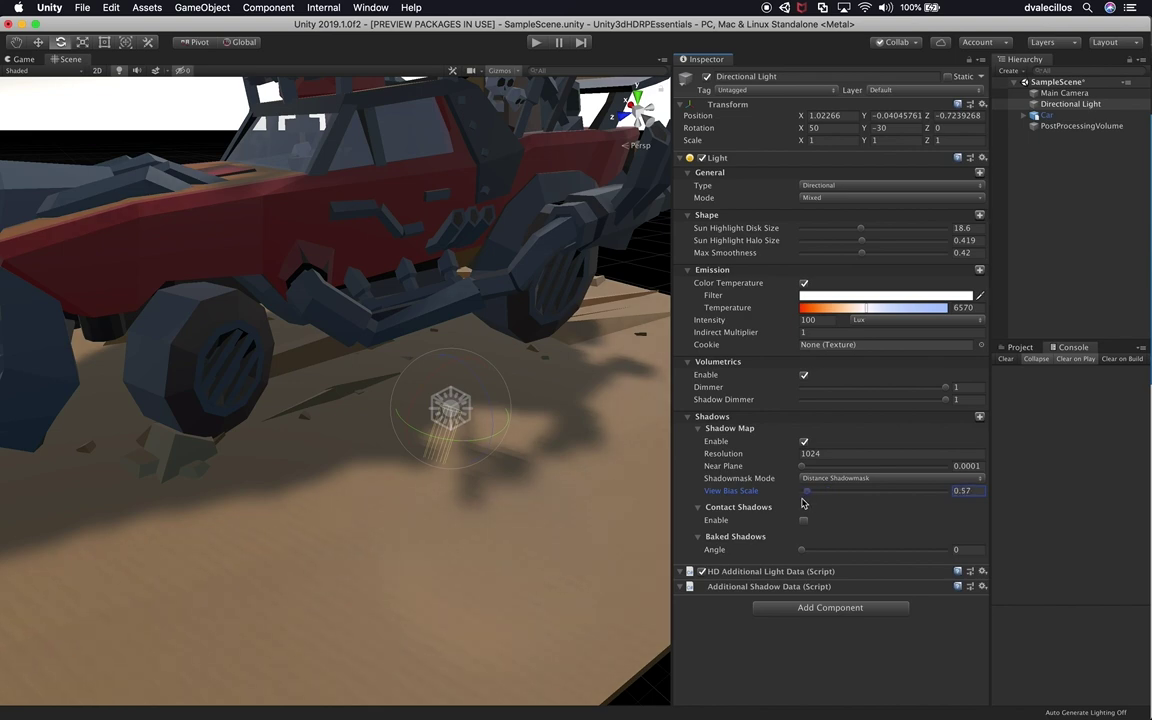
scroll(450, 516, "down", 5)
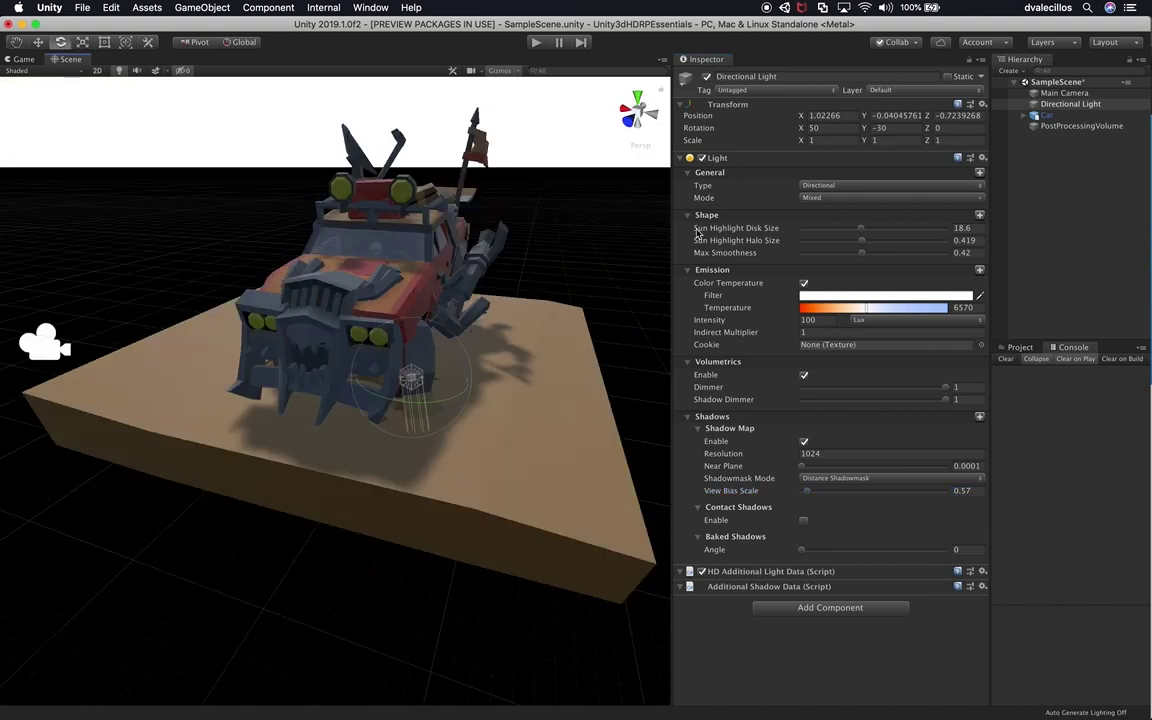
Set PostProcessingVolume's Procedural Sky to Sun Size 0.278, Sun Size Convergence 1.25 and Atmosphere Thickness 0.56.
left_click(1049, 117)
left_click(1055, 126)
left_click_drag(206, 300, 526, 381, "alt")
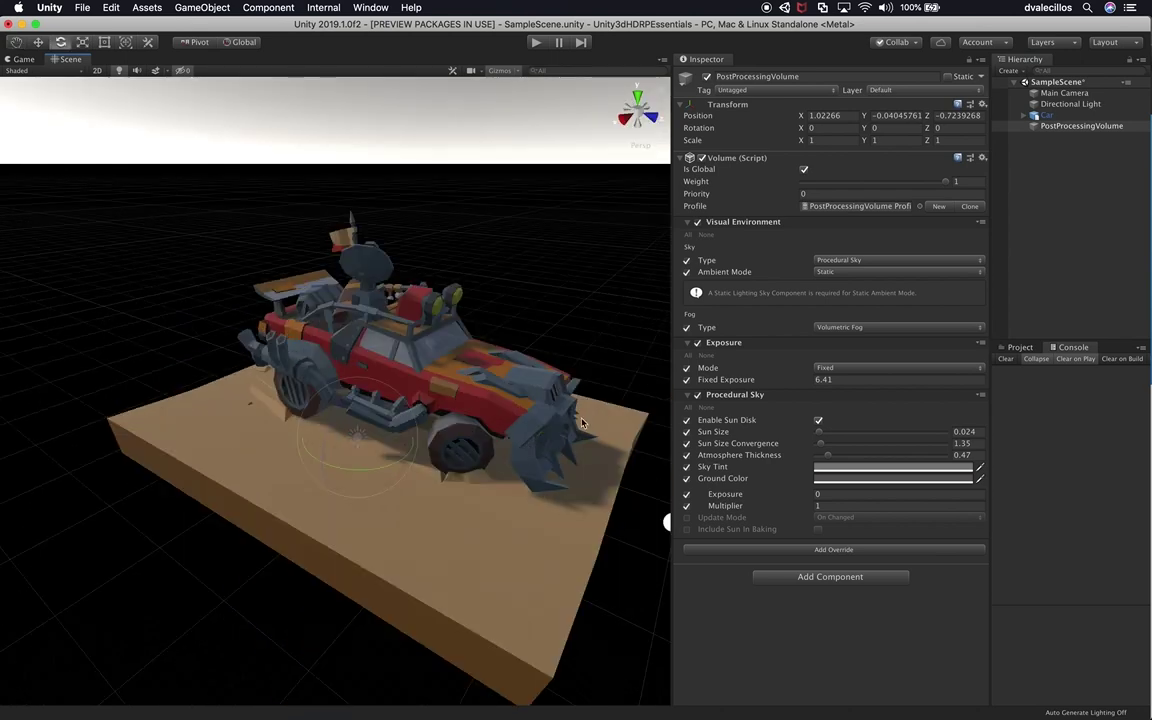
left_click_drag(820, 432, 856, 440)
left_click_drag(280, 459, 470, 394, "alt")
mouse_move(821, 443)
left_mouse_down()
mouse_move(872, 446)
mouse_move(817, 454)
left_mouse_up()
left_click_drag(420, 385, 70, 300, "alt")
left_click_drag(400, 340, 193, 298, "alt")
left_click_drag(825, 460, 832, 462)
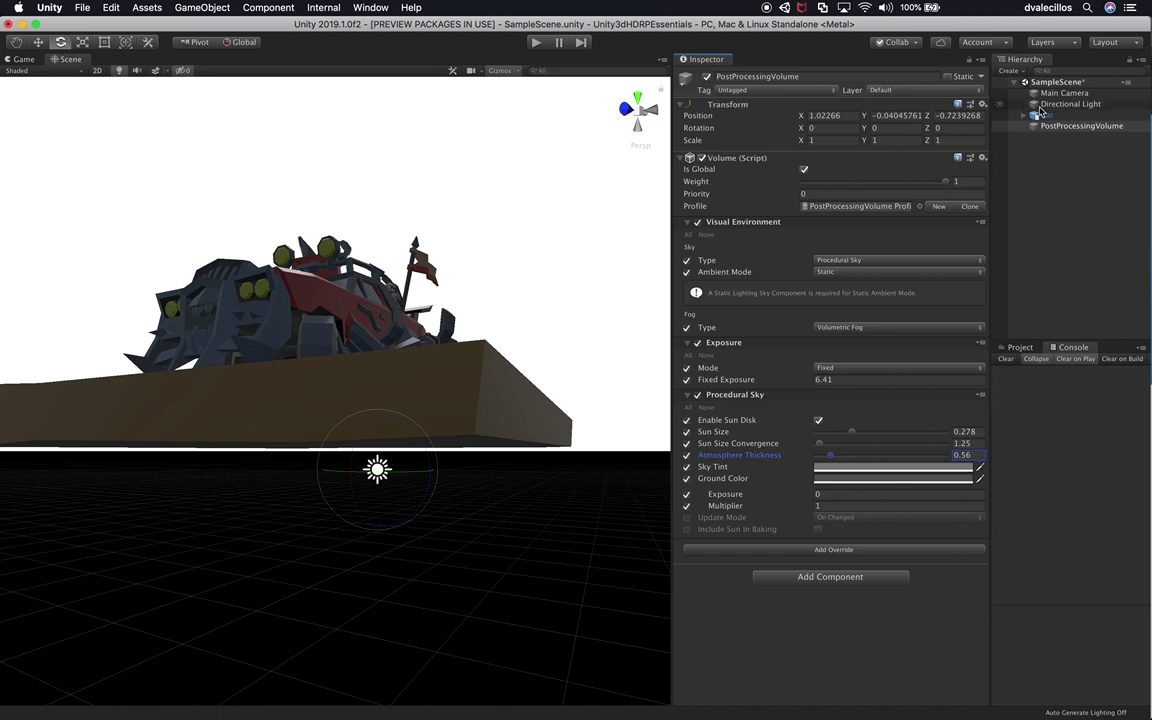
Reduce the Directional Light's Sun Highlight Disk Size to 0.4, Sun Highlight Halo Size to 0.02 and Max Smoothness to 0.034.
left_click(1068, 104)
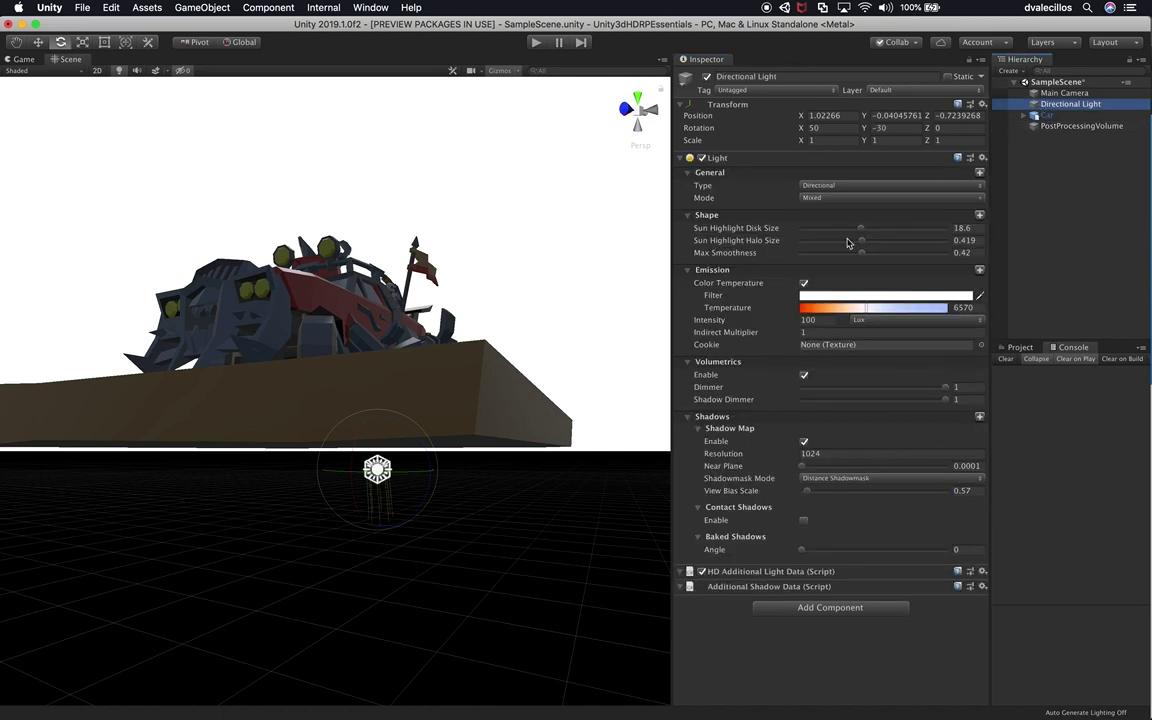
left_click_drag(854, 230, 815, 231)
left_click_drag(831, 241, 802, 231)
left_click_drag(400, 278, 740, 284, "alt")
left_click_drag(552, 269, 654, 263, "alt")
Set the Directional Light's Intensity to 3.1 lux, Sun Highlight Disk Size to 16.5, Halo Size to 0.229 and Max Smoothness to 0.253.
left_click_drag(797, 319, 547, 335)
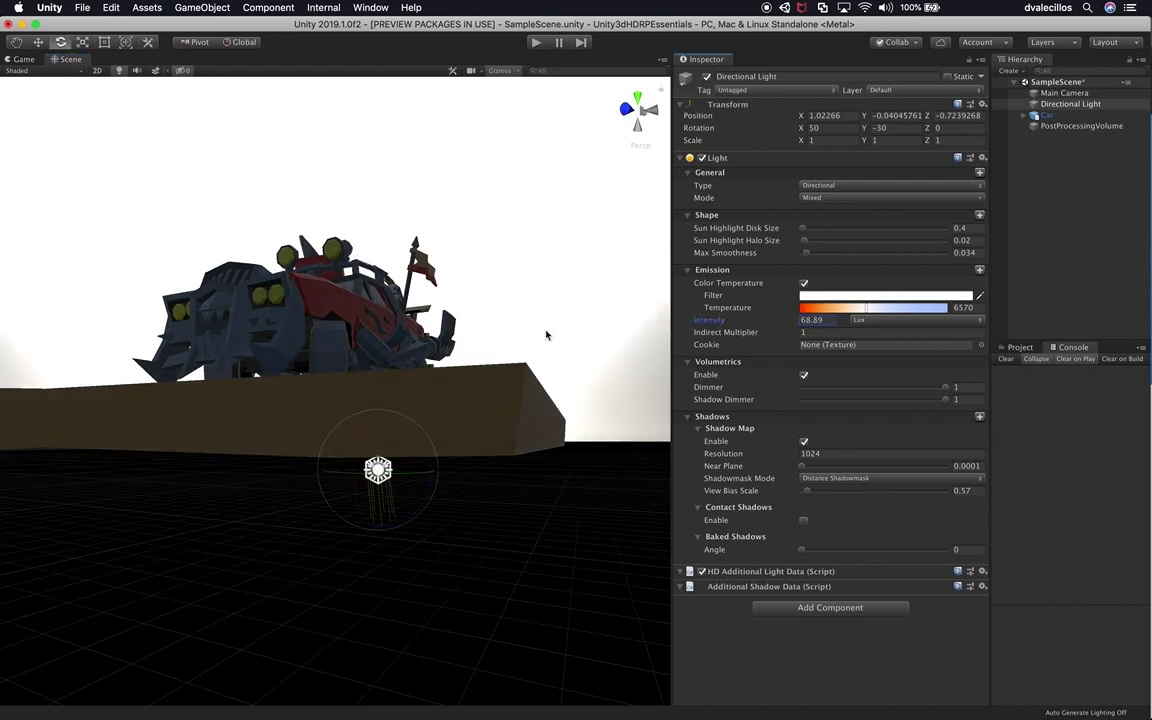
left_click_drag(742, 320, 589, 337)
left_click_drag(806, 229, 826, 251)
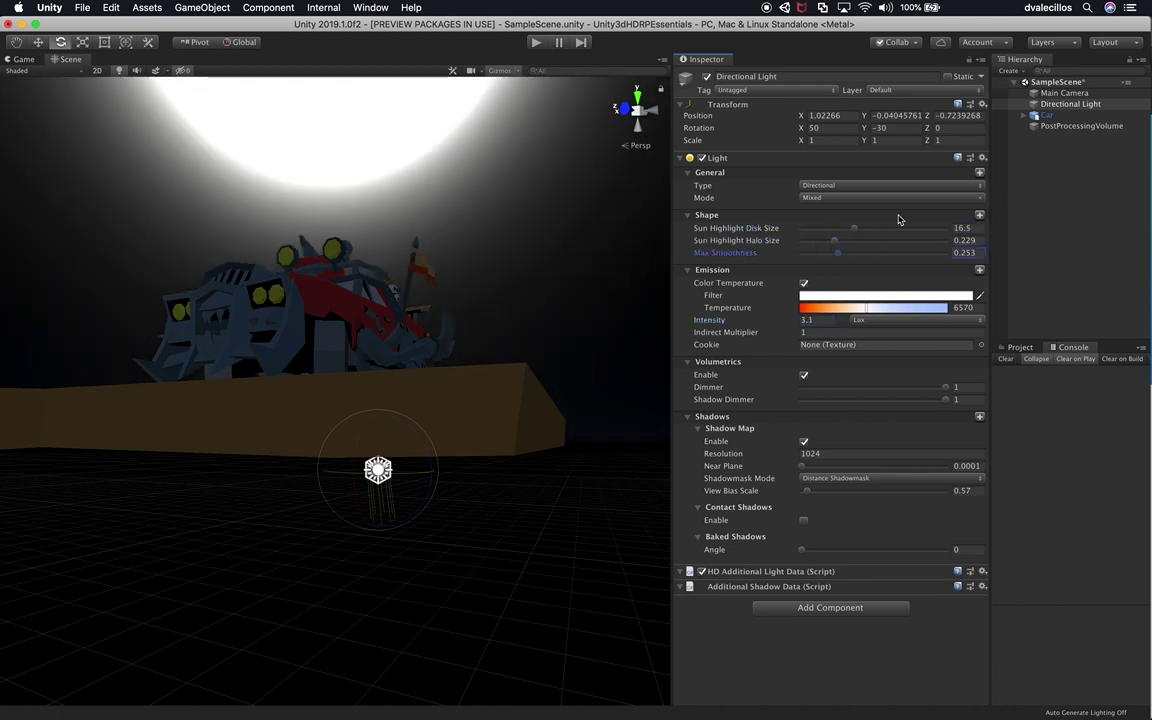
Set the Sun Size to 0.069 and Sun Size Convergence to 2.1 in PostProcessingVolume's Procedural Sky.
left_click(1068, 125)
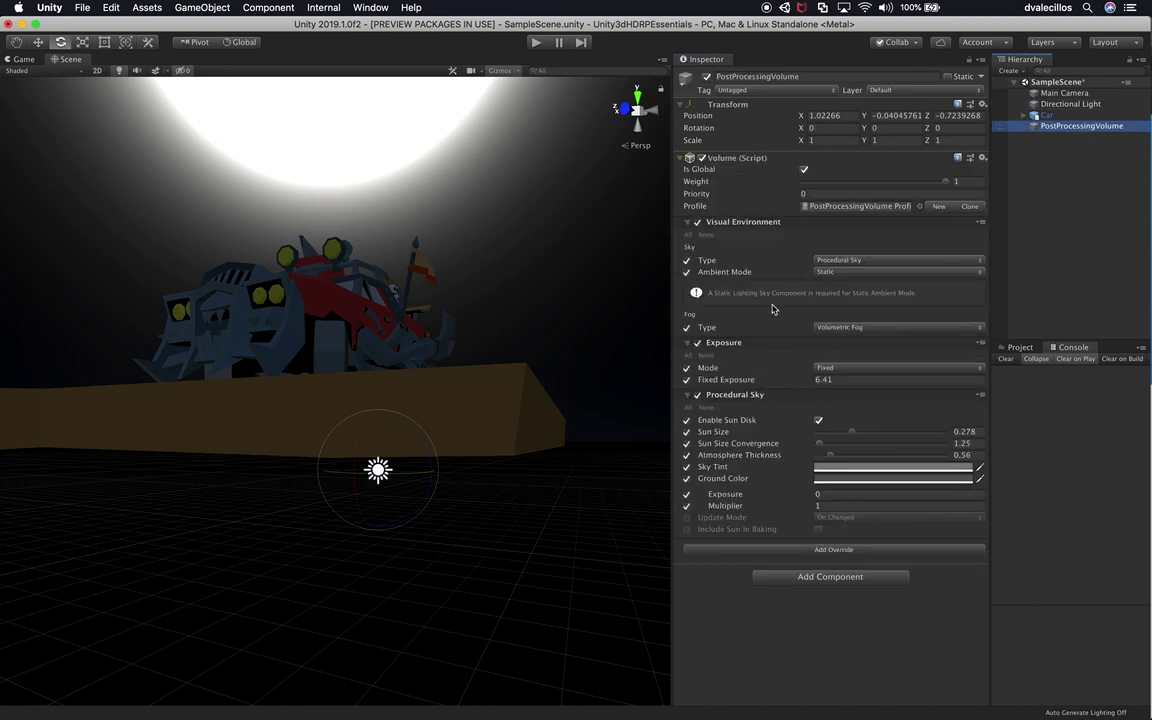
left_click_drag(848, 432, 831, 435)
left_click_drag(540, 300, 401, 284, "alt")
left_click_drag(817, 450, 819, 452)
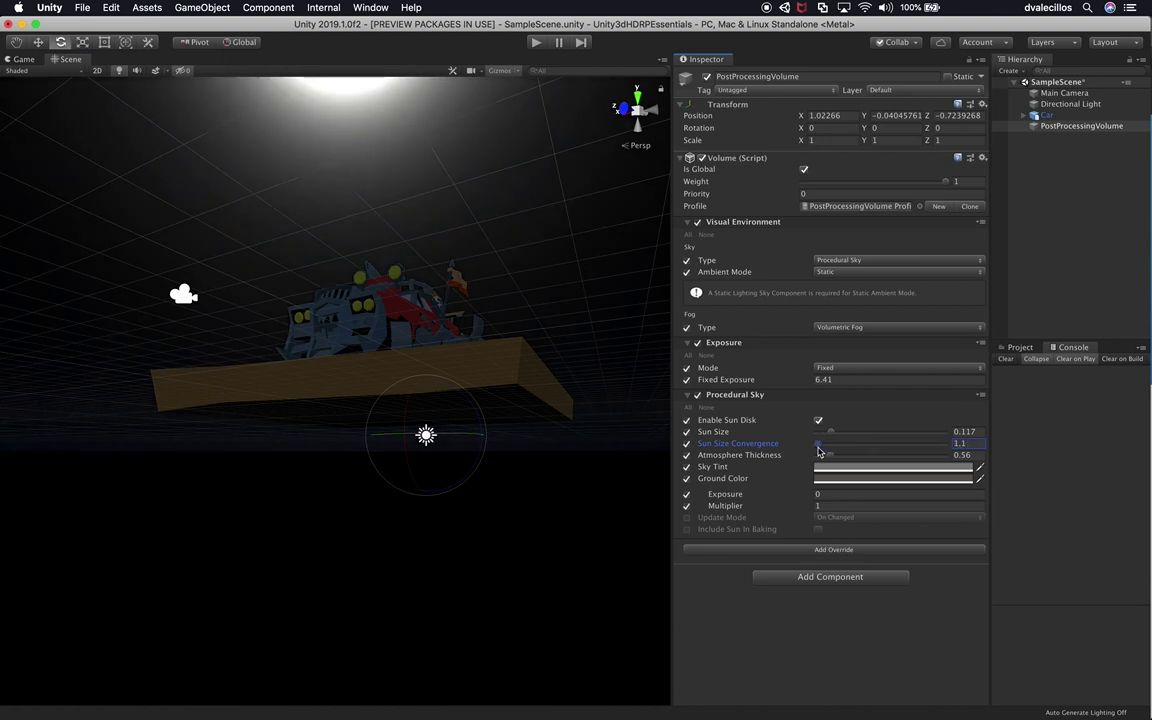
left_click_drag(410, 388, 432, 350, "alt")
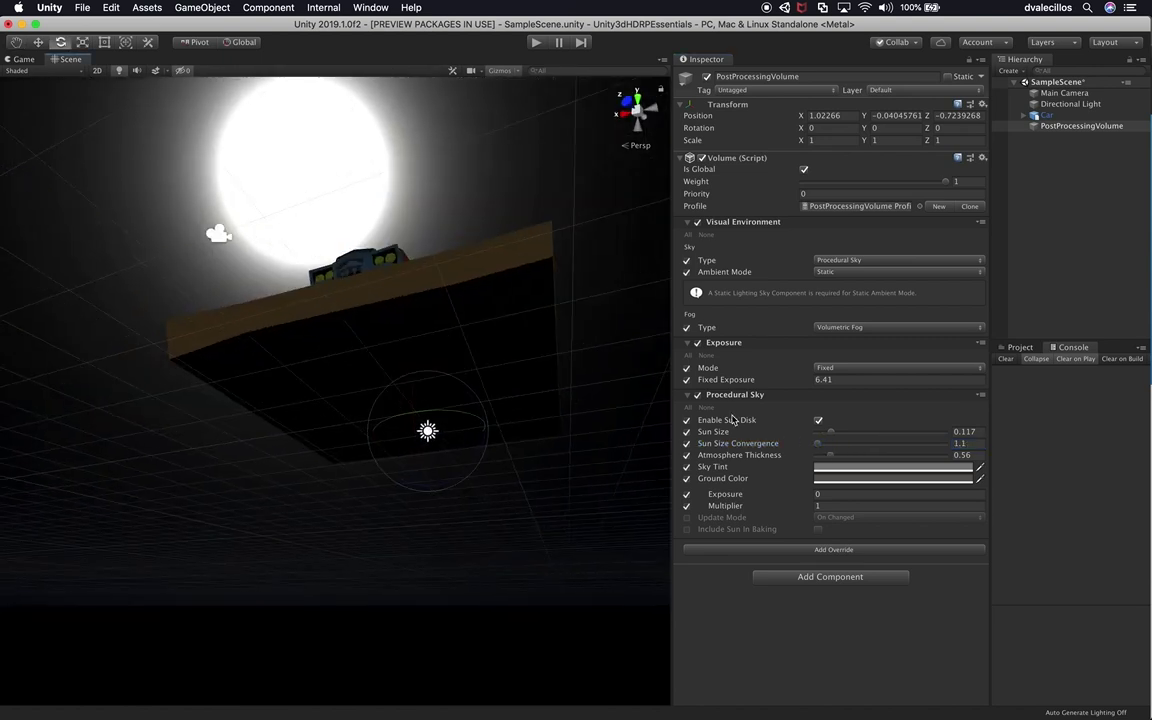
left_click_drag(829, 433, 825, 439)
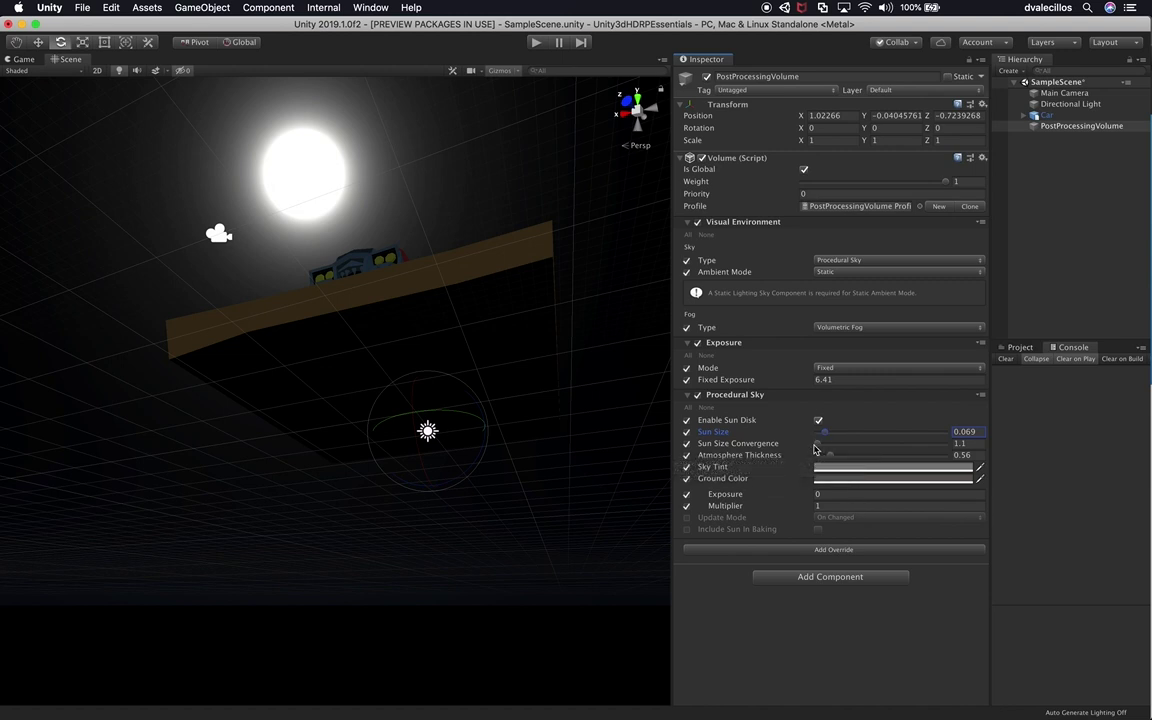
mouse_move(815, 449)
left_mouse_down()
mouse_move(931, 447)
mouse_move(829, 464)
left_mouse_up()
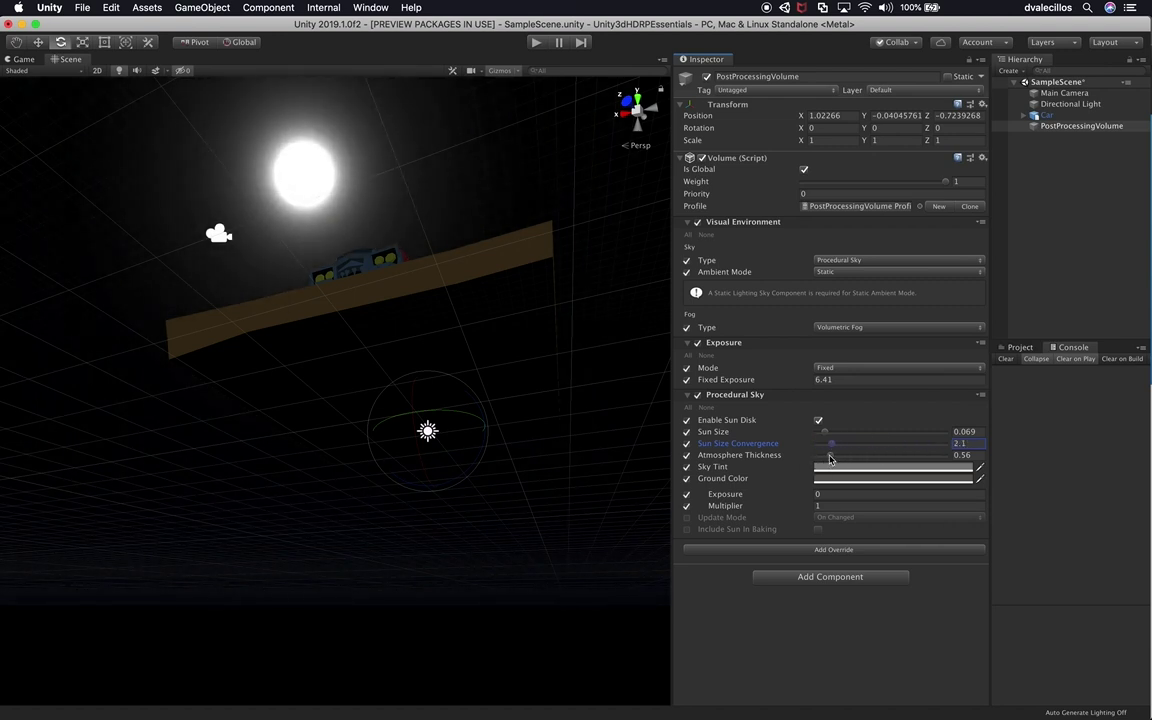
Set the Procedural Sky's Atmosphere Thickness to 1.49 and the Fixed Exposure to 3.
left_click_drag(829, 458, 887, 463)
left_click_drag(514, 411, 542, 537, "alt")
left_click_drag(879, 456, 854, 463)
mouse_move(797, 379)
left_mouse_down()
mouse_move(705, 346)
mouse_move(664, 353)
mouse_move(782, 395)
left_mouse_up()
type("2")
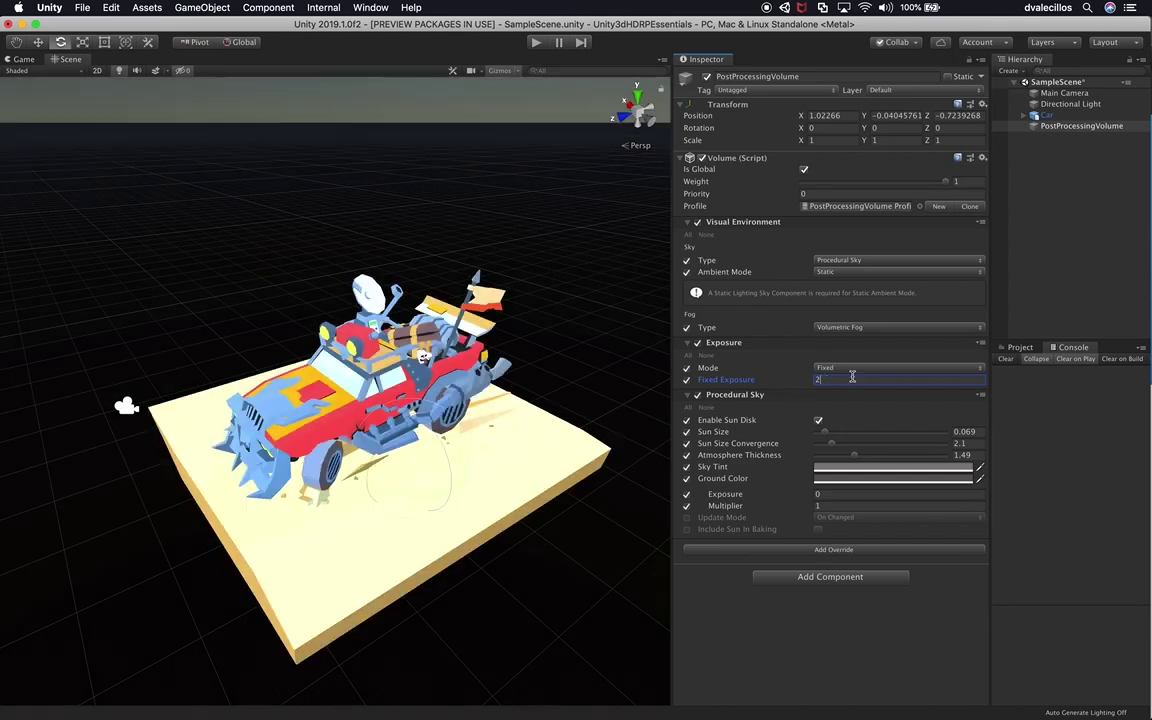
key("BackSpace")
type("3")
Move the Directional Light to about X -2.53, Y 4.92, Z -4.26 and set its shadow map Near Plane to 1.44.
left_click_drag(230, 440, 350, 450, "alt")
scroll(480, 443, "down", 5)
left_click(1052, 108)
key("w")
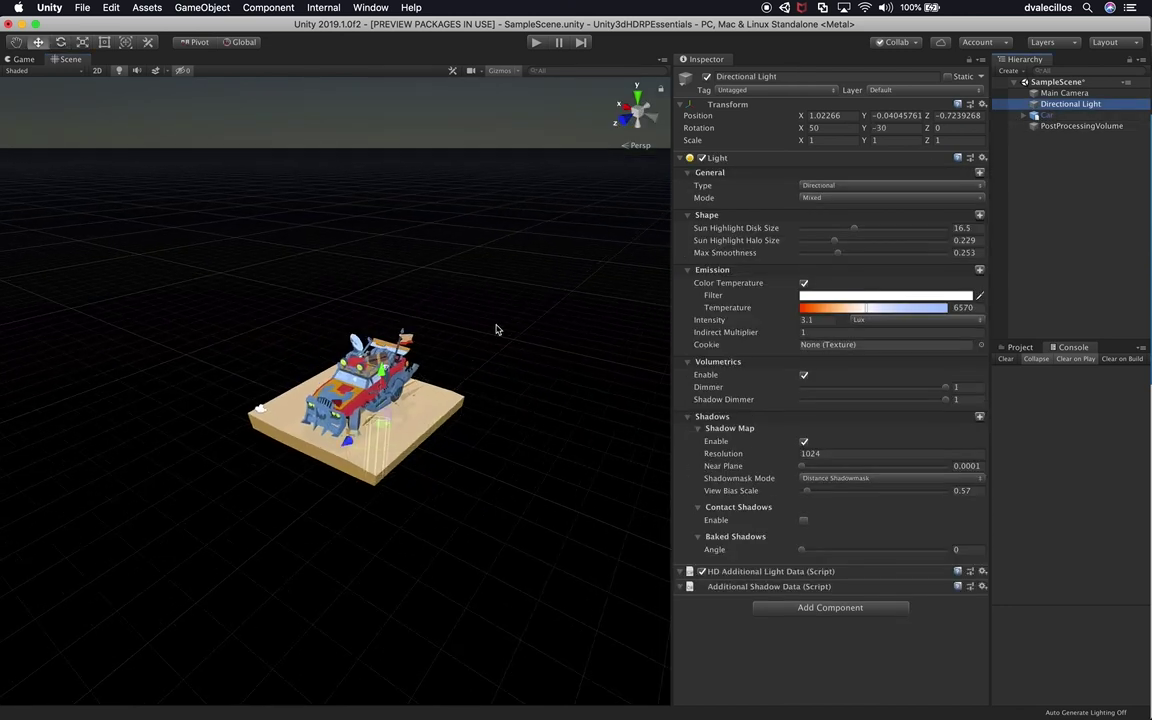
left_click_drag(380, 368, 669, 439)
key("e")
left_click_drag(801, 466, 850, 476)
key("w")
left_click_drag(532, 243, 469, 213)
Rotate the Directional Light to about X 42.93, Y 49.719, Z -41.364 and set its Intensity to 66.35 lux.
left_click_drag(740, 327, 1075, 330)
left_click_drag(470, 430, 541, 437, "alt")
key("w")
key("e")
left_click_drag(330, 203, 366, 240)
left_click_drag(404, 309, 566, 241, "alt")
left_click_drag(754, 324, 697, 326)
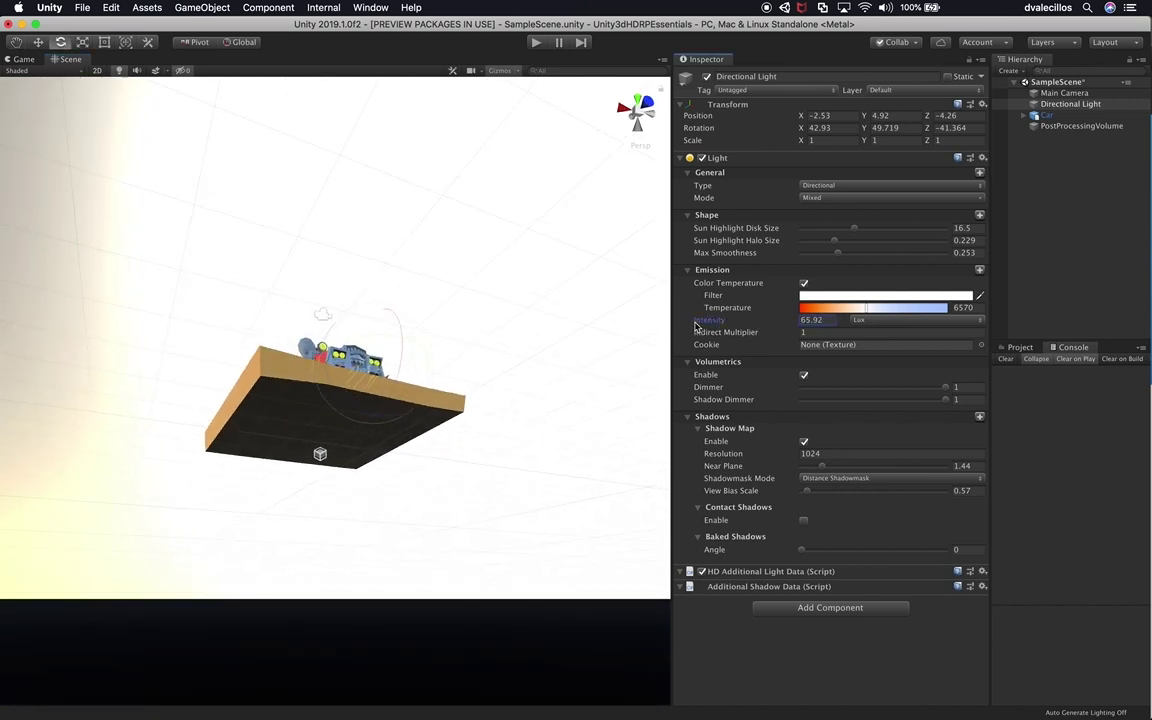
Darken the Sky Tint of PostProcessingVolume's Procedural Sky to nearly black.
left_click(1046, 125)
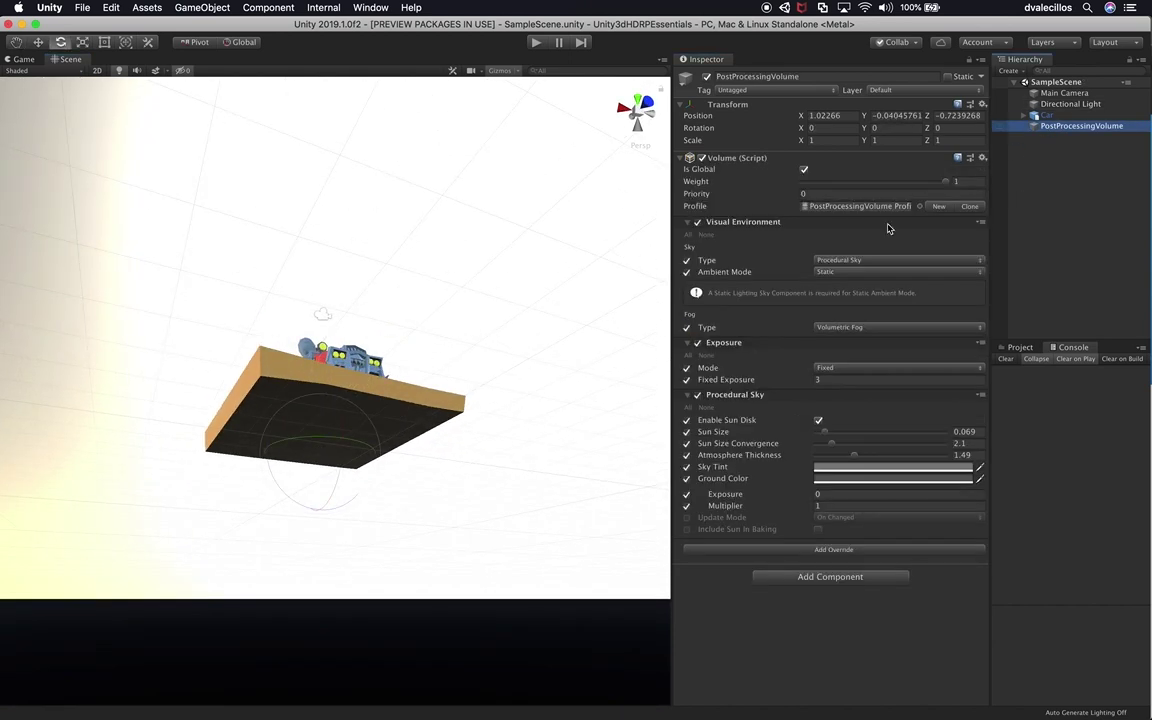
left_click_drag(442, 347, 432, 417, "alt")
right_click_drag(381, 447, 492, 430, "alt")
middle_click_drag(493, 430, 494, 391)
scroll(494, 391, "up", 5)
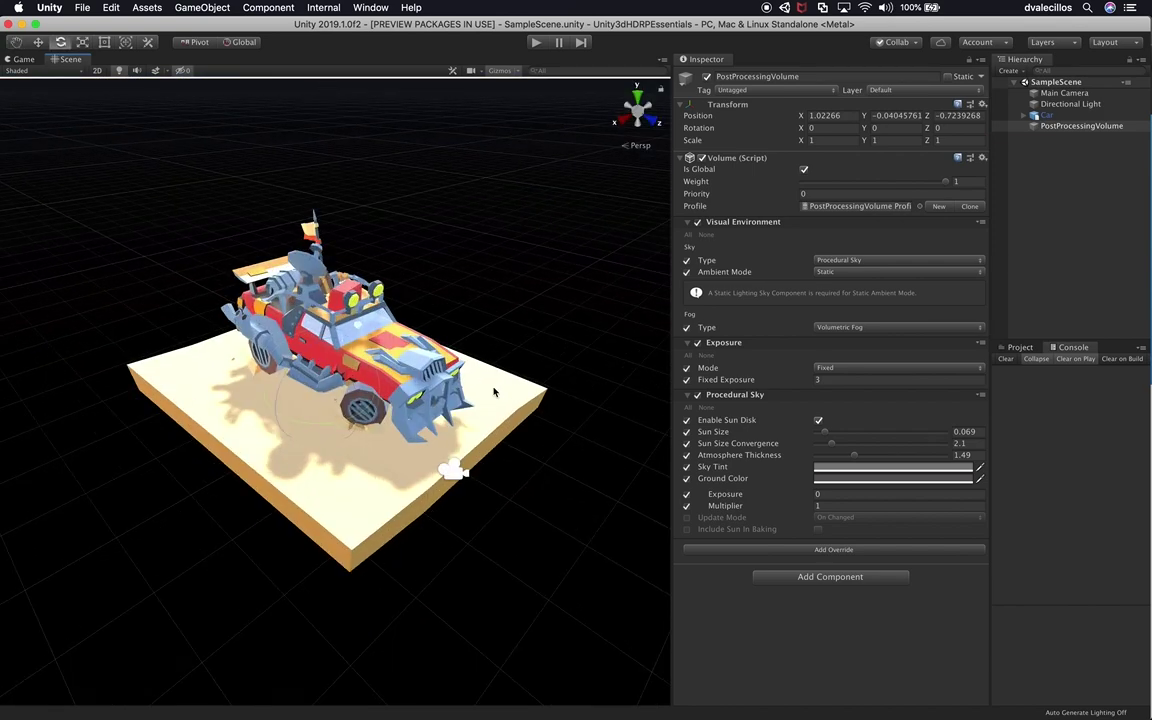
left_click(837, 468)
left_click_drag(897, 414, 898, 420)
Change the Procedural Sky's Sky Tint to a saturated red.
left_click(268, 398, "alt")
scroll(268, 398, "down", 5)
left_click_drag(262, 420, 259, 270, "alt")
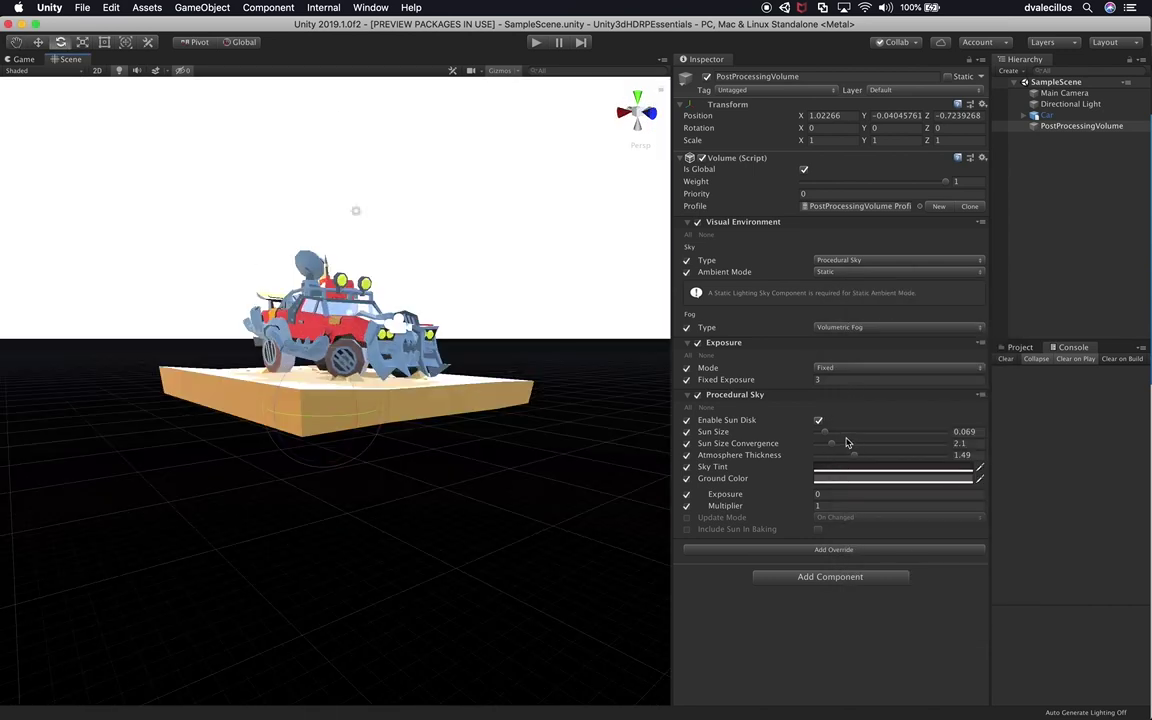
left_click(835, 465)
left_click_drag(916, 414, 936, 380)
left_click(926, 250)
Lower the Directional Light's Intensity to 10 lux.
left_click(1070, 104)
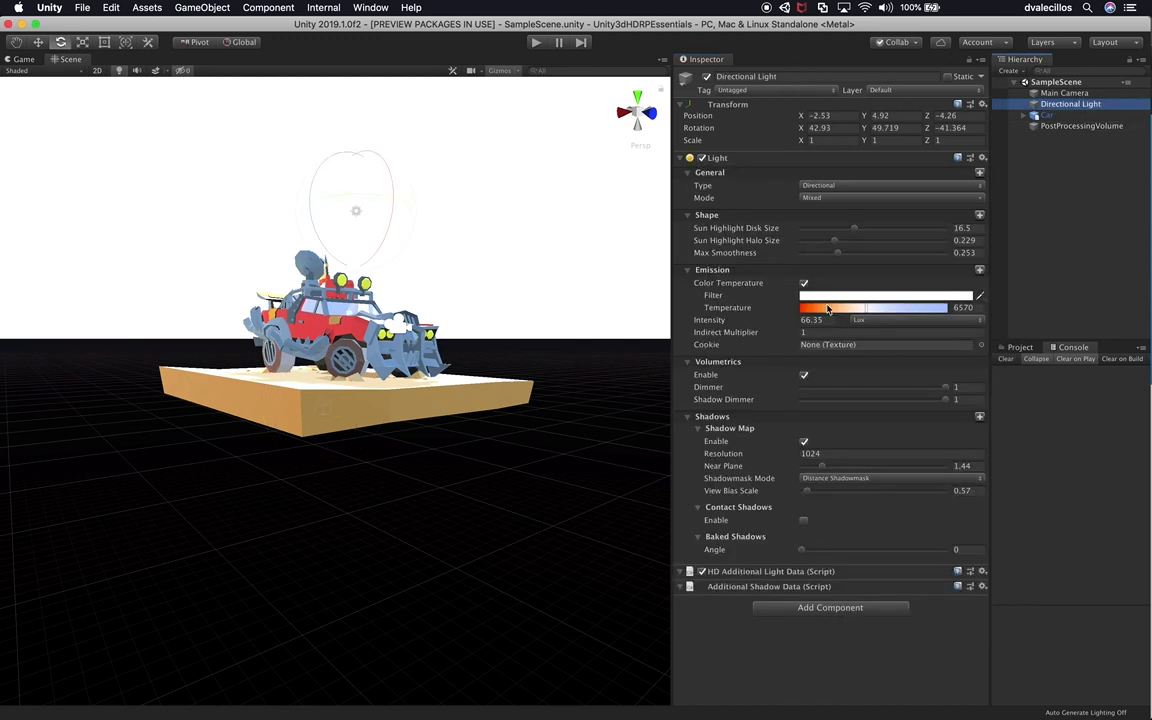
left_click(806, 319)
type("10")
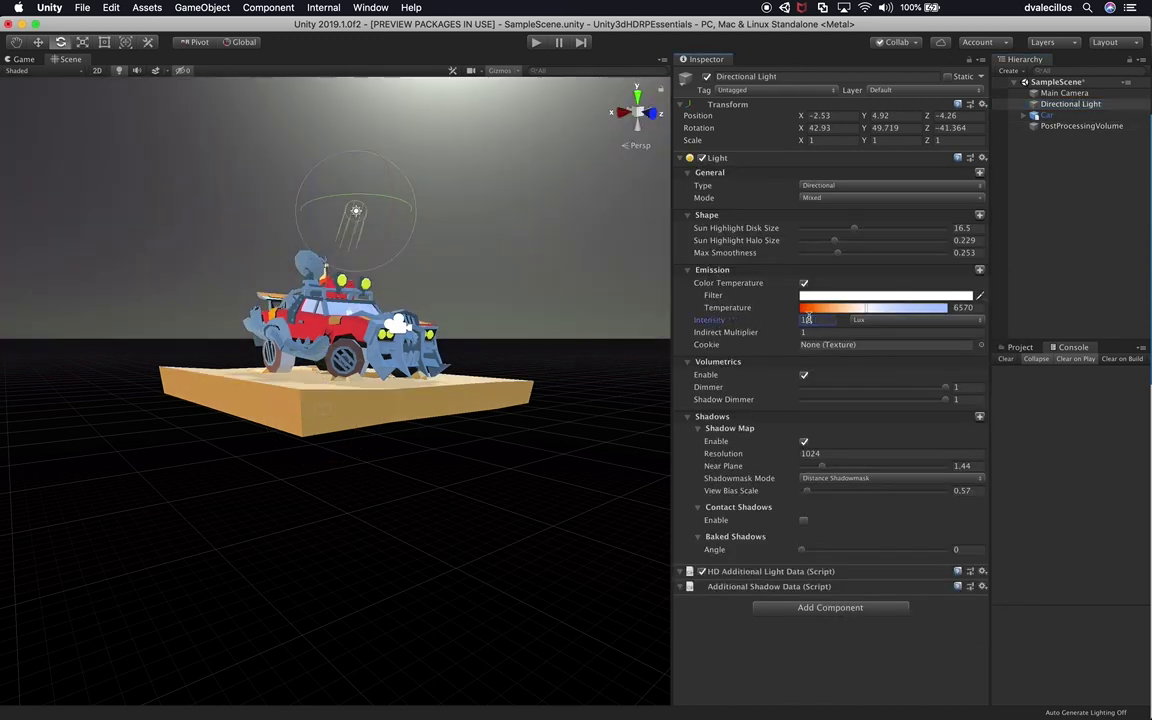
Change the Sky Tint of PostProcessingVolume's Procedural Sky to a dark blue-gray (4E5863).
left_click(1044, 126)
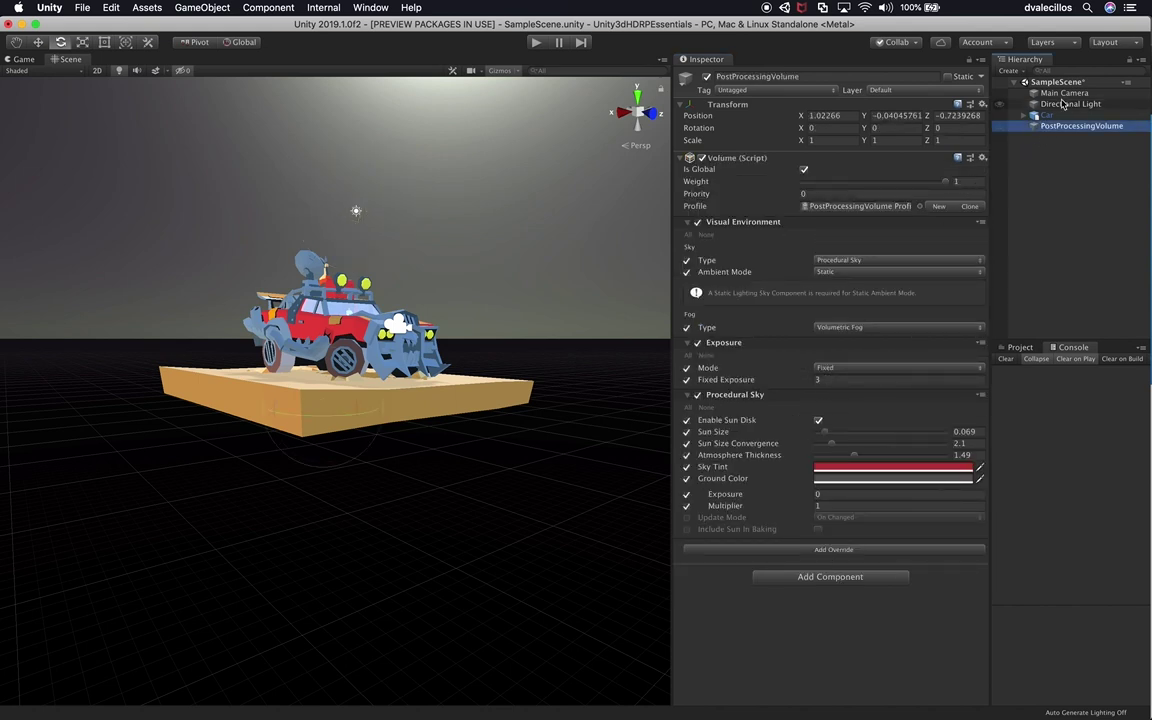
left_click(880, 467)
mouse_move(952, 388)
left_mouse_down()
mouse_move(940, 417)
mouse_move(847, 371)
mouse_move(864, 334)
mouse_move(955, 424)
mouse_move(897, 367)
left_mouse_up()
mouse_move(872, 440)
left_mouse_down()
mouse_move(902, 406)
mouse_move(867, 435)
left_mouse_up()
left_click(895, 428)
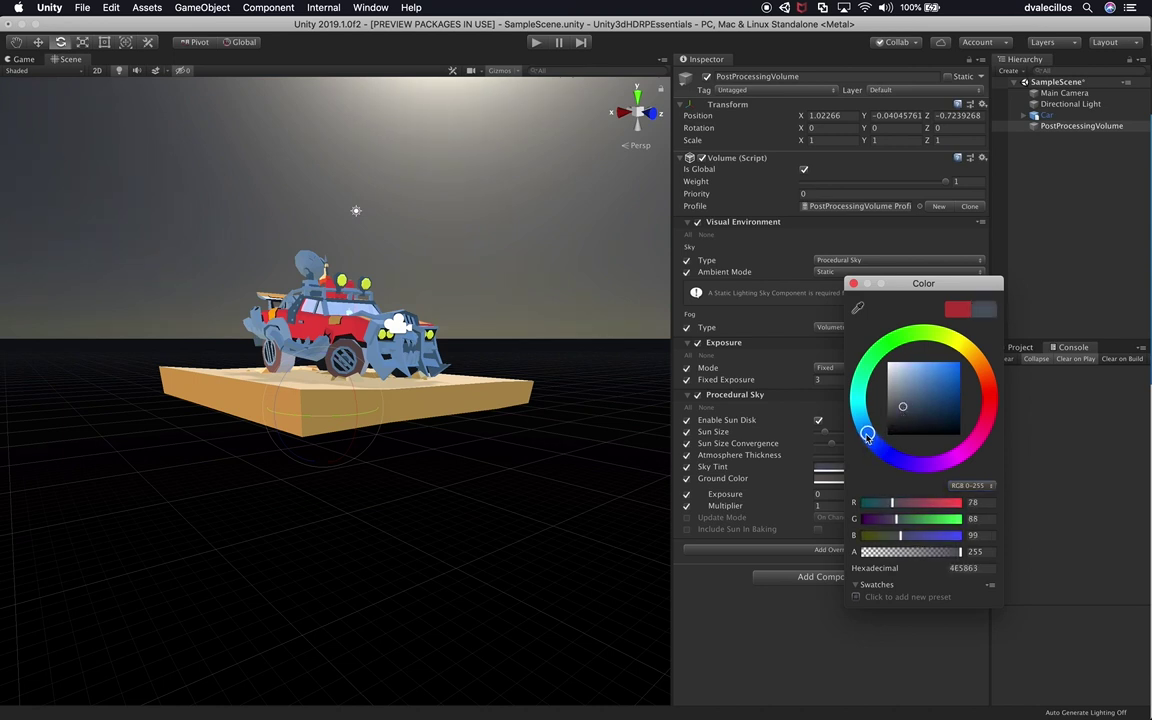
left_click(853, 285)
Set the Procedural Sky's Sun Size to 0.043, Sun Size Convergence to 2.39 and Atmosphere Thickness to 1.83.
mouse_move(822, 431)
left_mouse_down()
mouse_move(855, 446)
mouse_move(836, 450)
left_mouse_up()
left_click_drag(406, 415, 482, 385, "alt")
left_click_drag(853, 455, 860, 476)
left_click_drag(445, 360, 445, 480, "alt")
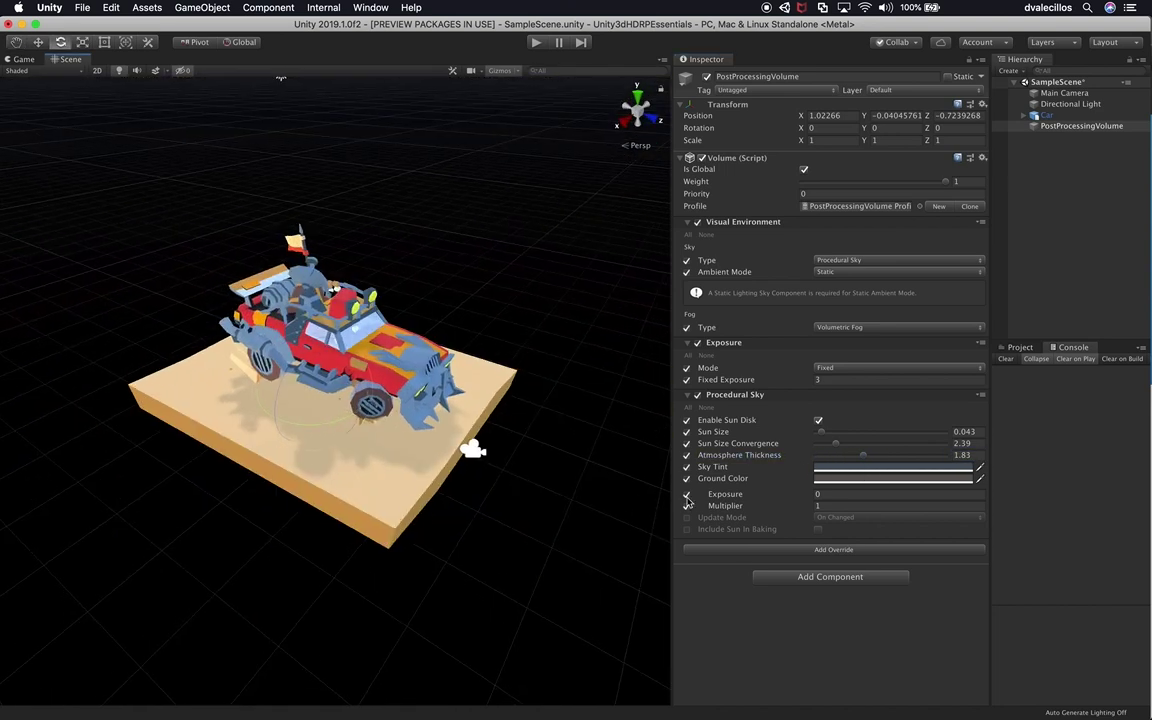
Set the Procedural Sky's Exposure to 0.4 and Multiplier to 6.82, and save the scene.
left_click_drag(756, 499, 841, 506)
left_click_drag(432, 470, 457, 362, "alt")
left_click_drag(742, 506, 814, 507)
left_click_drag(453, 428, 360, 514, "alt")
left_click_drag(323, 459, 396, 362, "alt")
key("super+s")
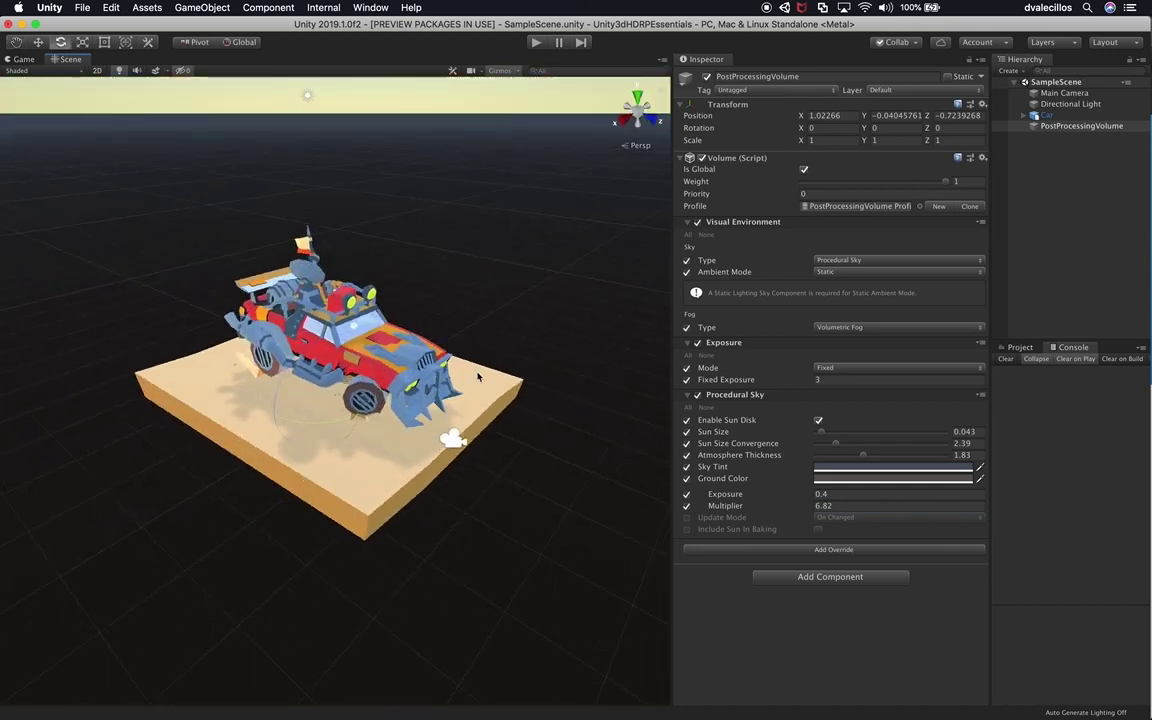
Place PostProcessingVolume above Car in the scene hierarchy, and align the Main Camera with an elevated front three-quarter view of the whole car.
left_click_drag(1059, 125, 1059, 110)
left_click(1064, 94)
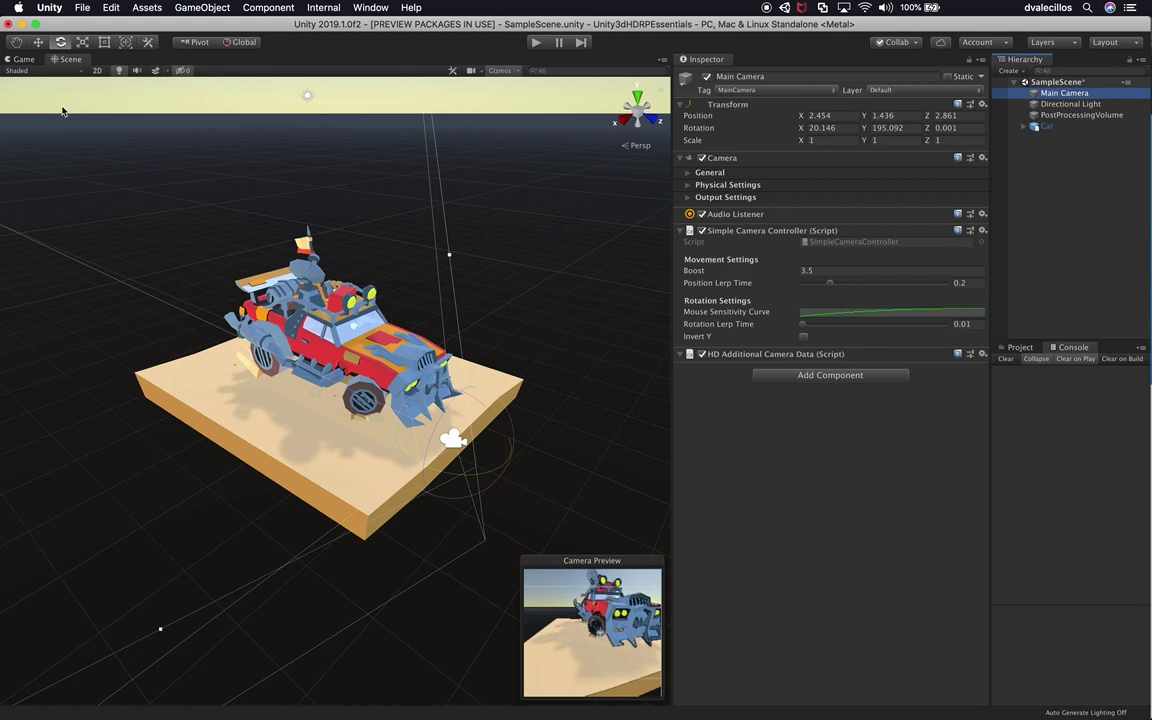
left_click(25, 60)
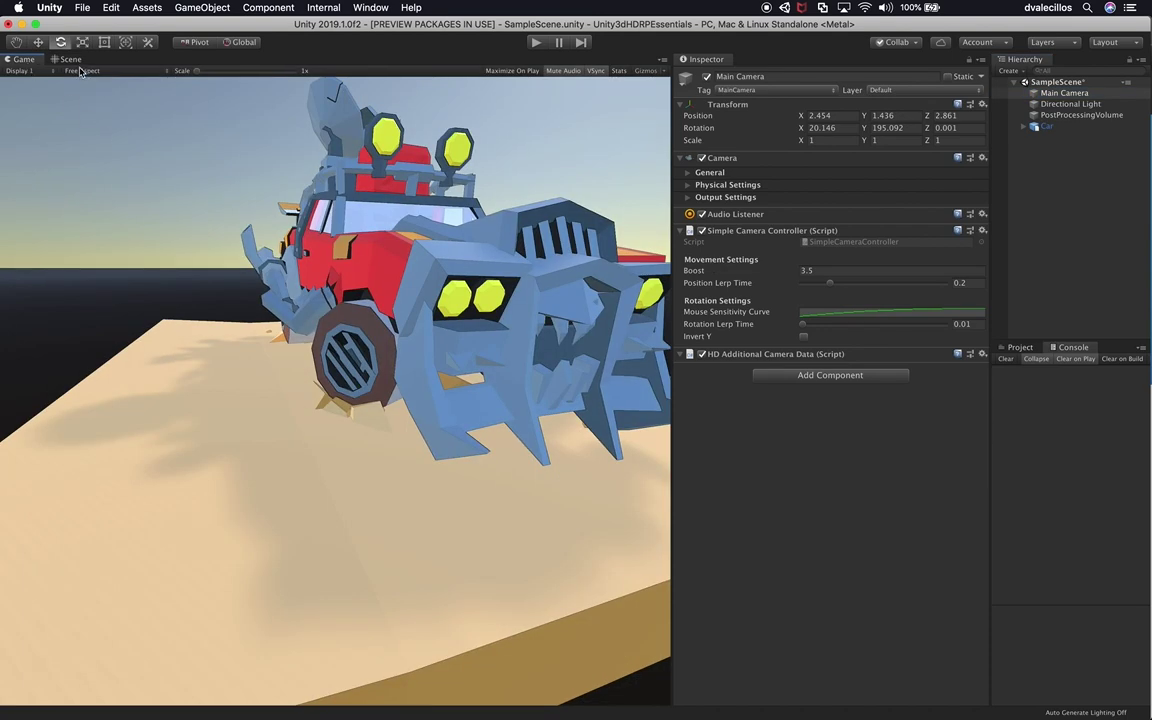
left_click(70, 59)
left_click_drag(385, 340, 330, 297, "alt")
scroll(334, 362, "up", 3)
scroll(334, 362, "up", 2)
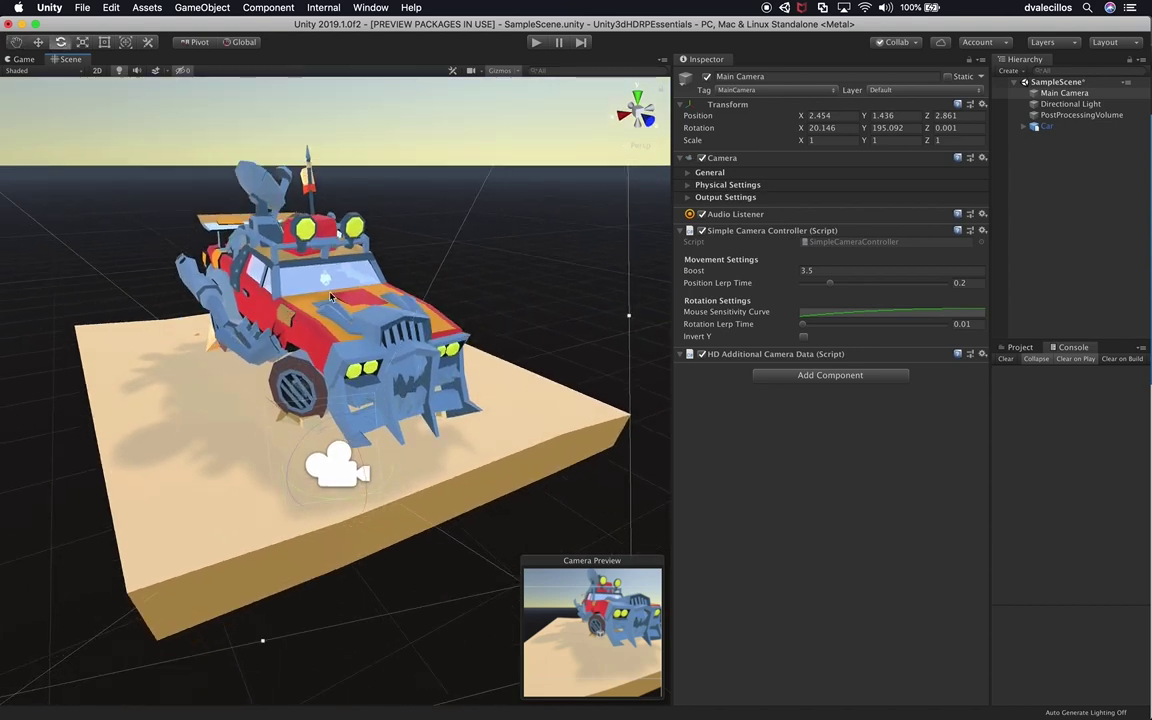
left_click(198, 8)
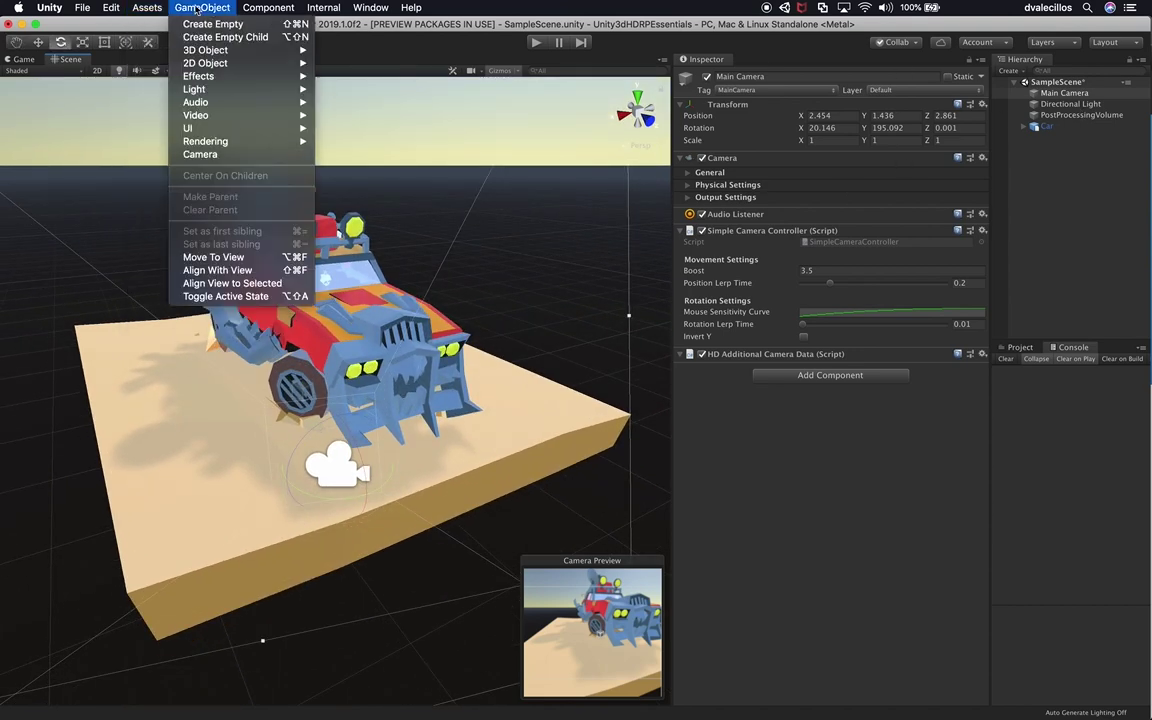
left_click(270, 271)
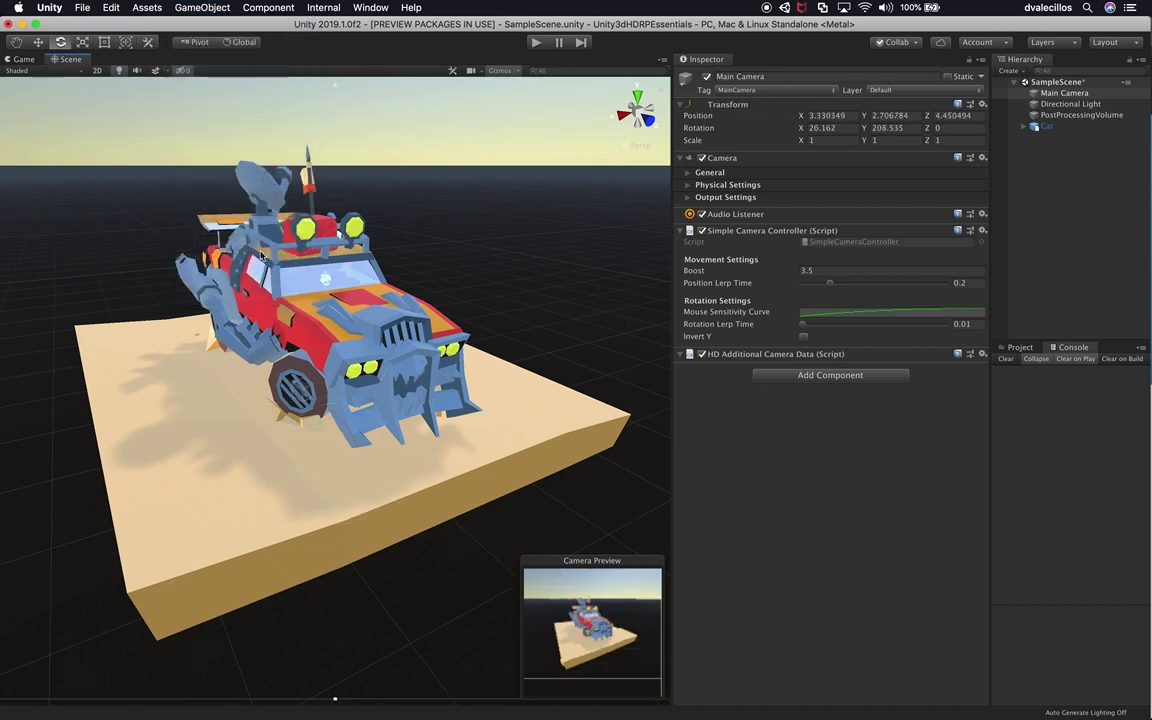
left_click(21, 59)
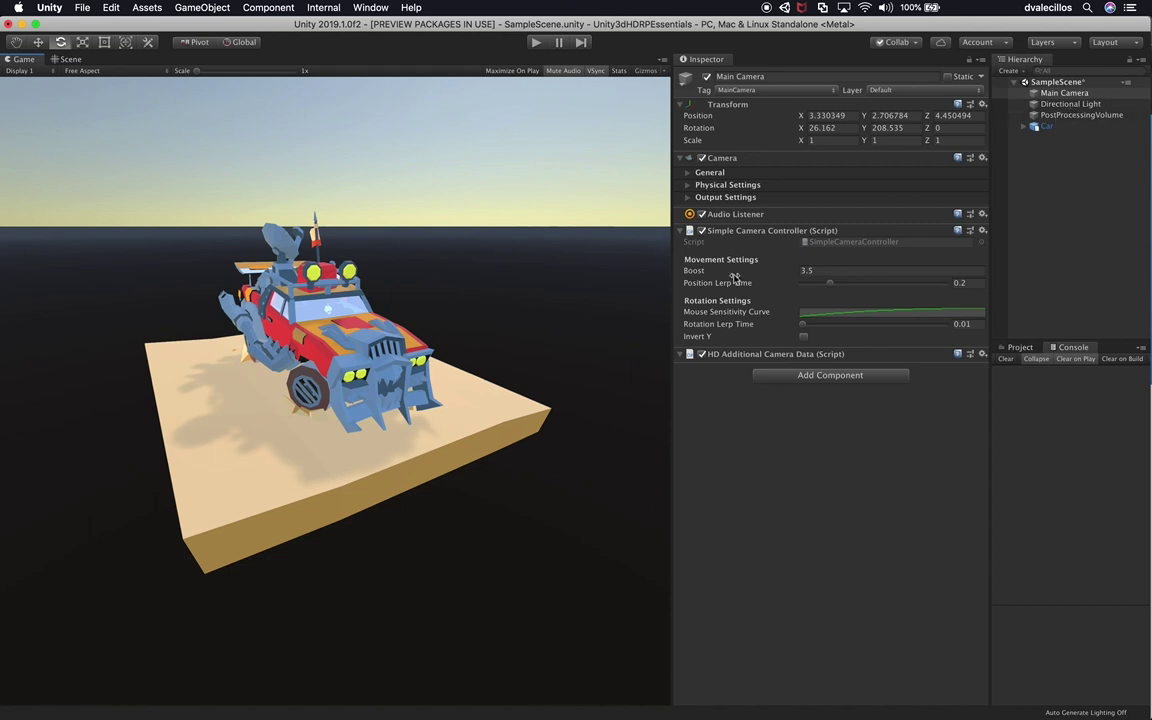
Reduce the Main Camera's Field of View to 59.2 so the car fills more of the frame.
left_click(754, 173)
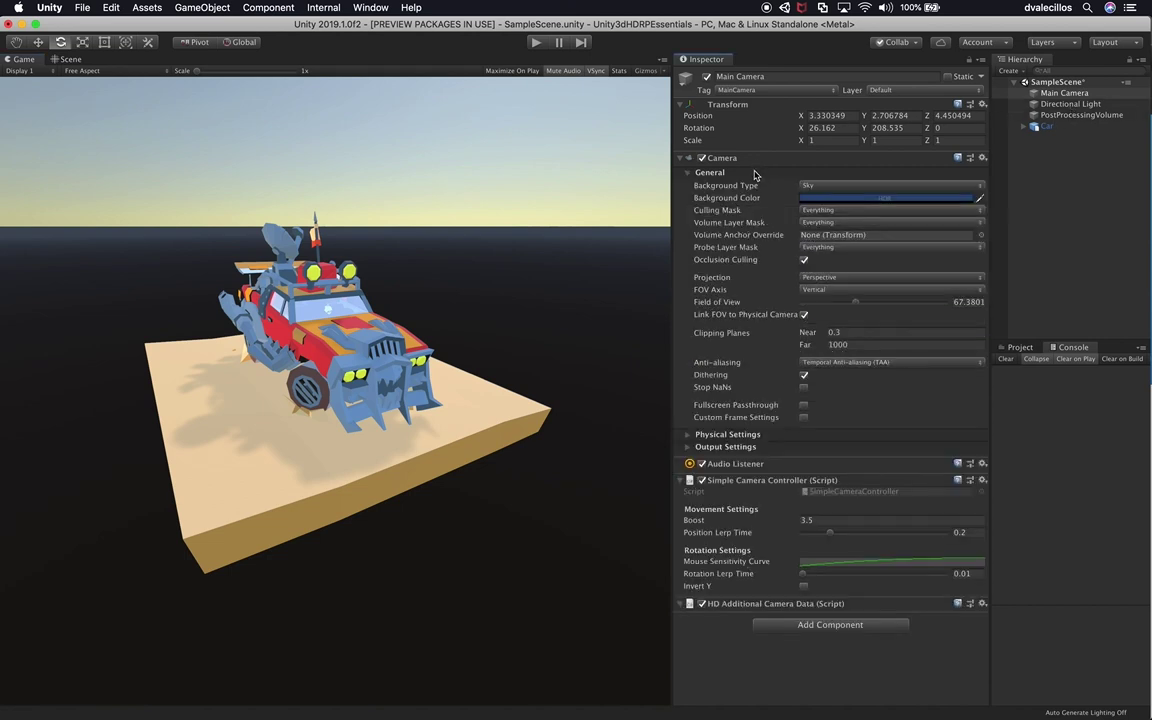
left_click(858, 303)
left_click(797, 436)
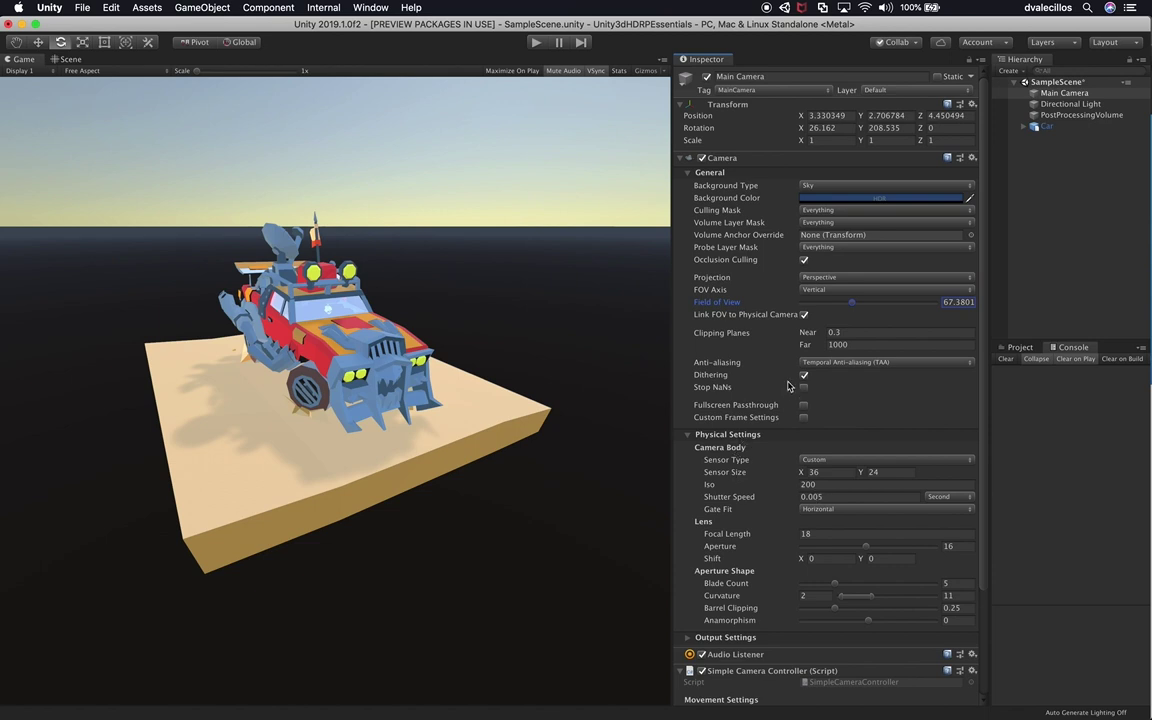
mouse_move(857, 304)
left_mouse_down()
mouse_move(833, 311)
mouse_move(849, 304)
left_mouse_up()
left_click(438, 386)
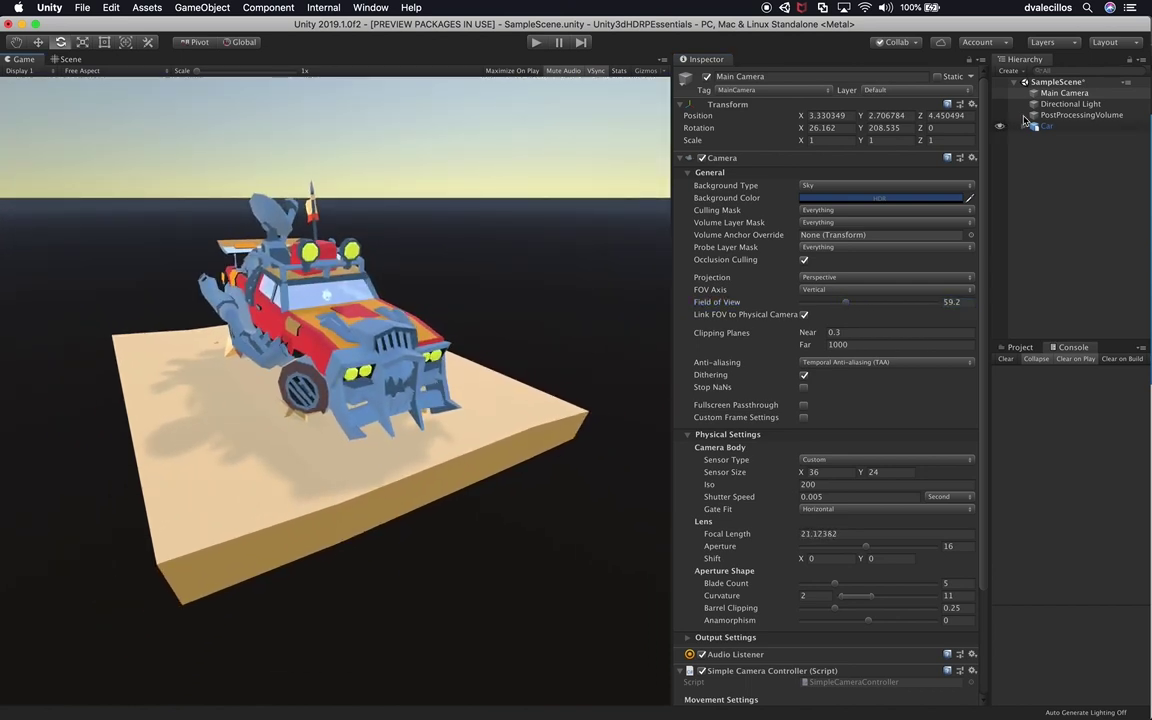
Add a Vignette override to PostProcessingVolume.
left_click(1070, 115)
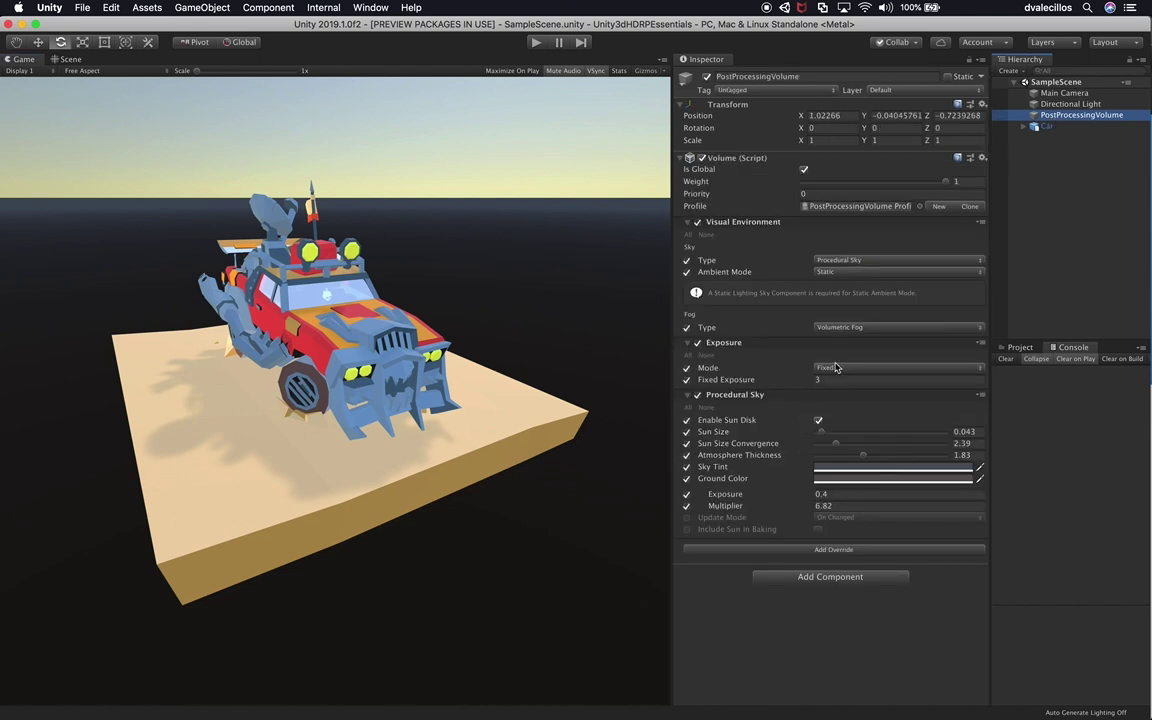
left_click(756, 396)
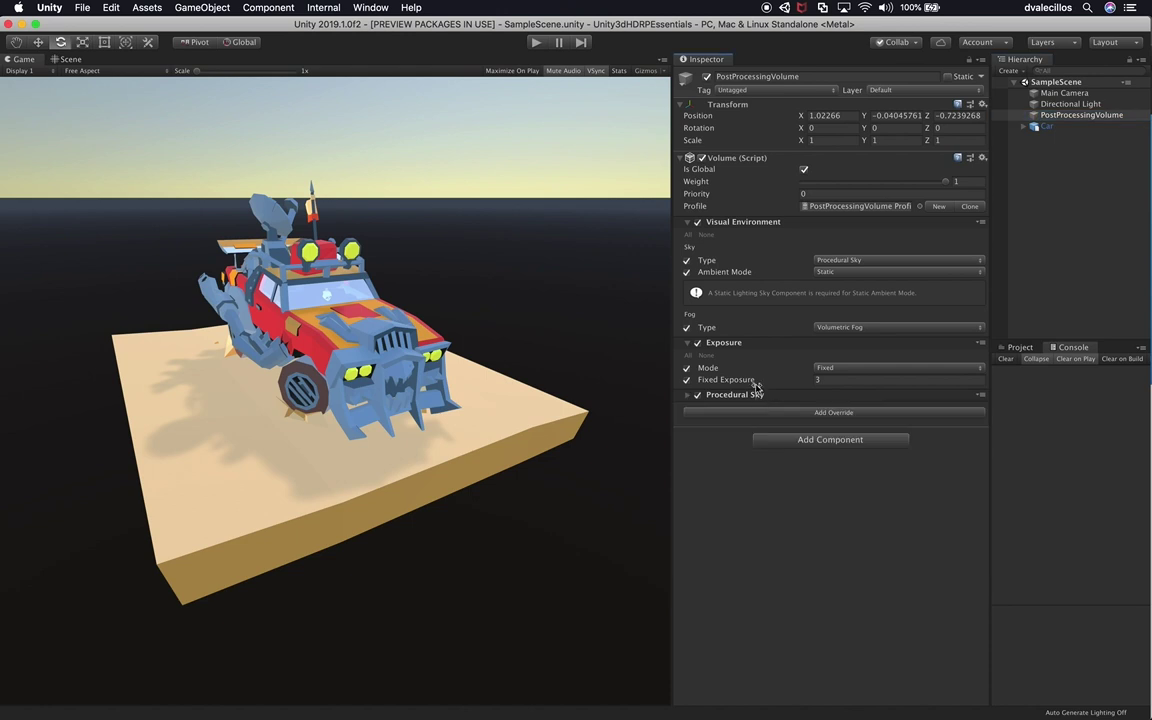
left_click(770, 343)
left_click(796, 373)
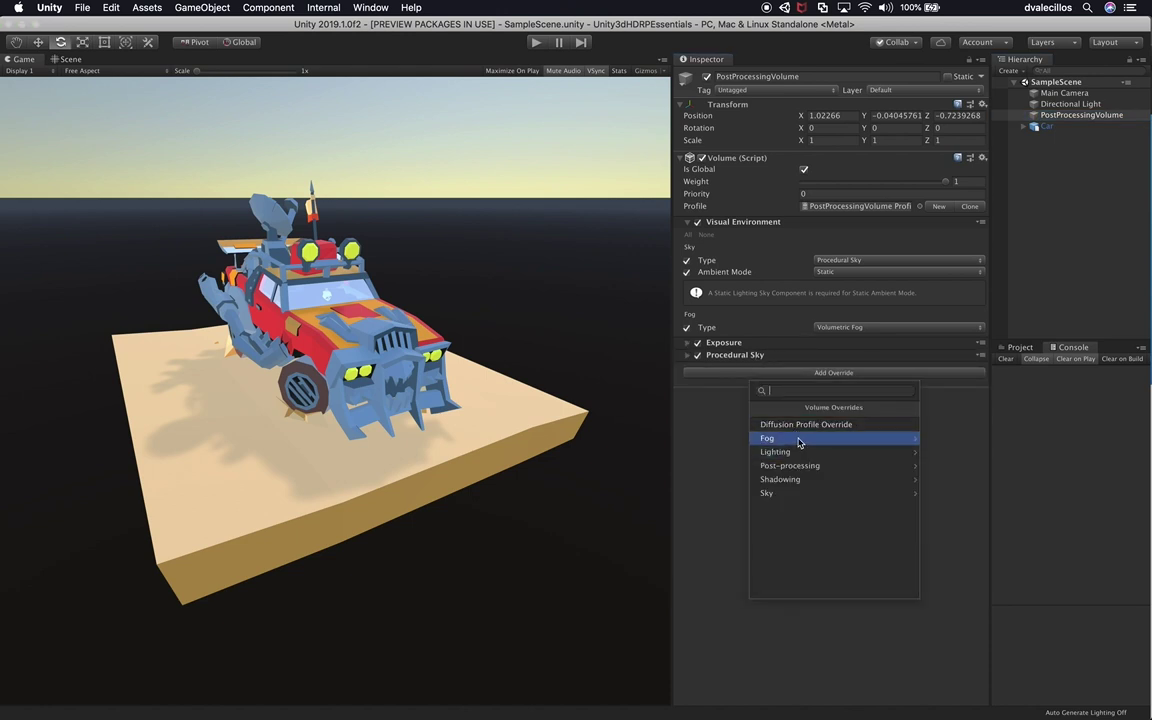
type("vig")
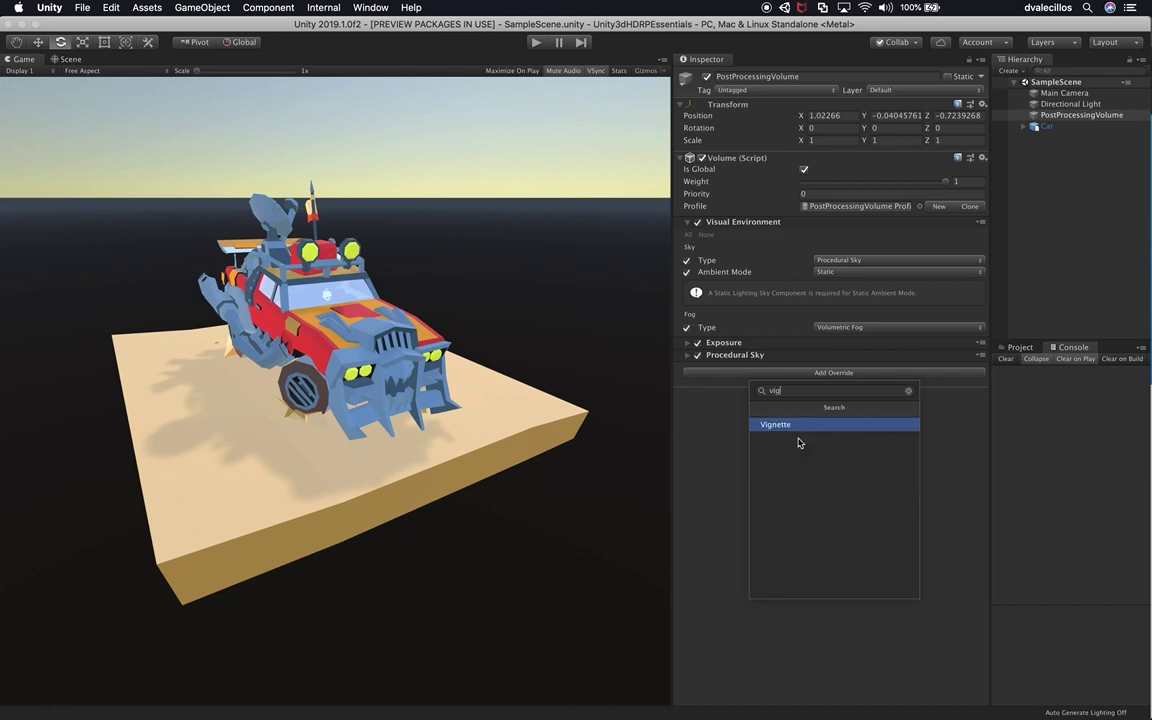
left_click(800, 425)
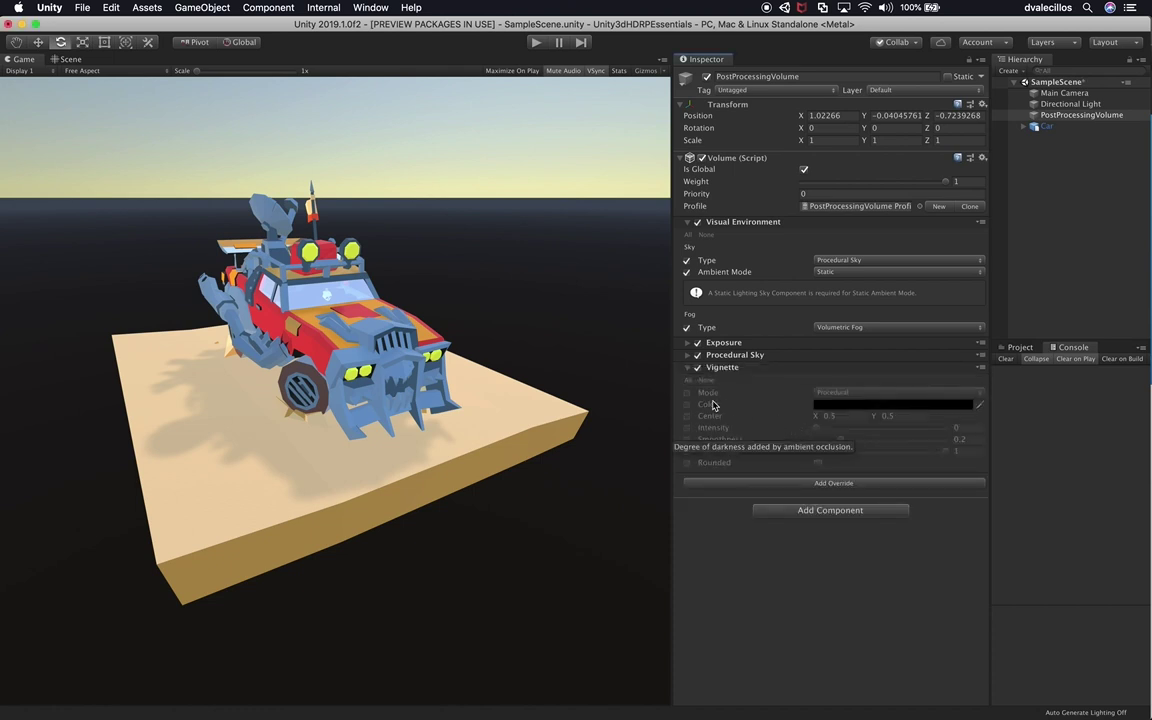
Enable the Vignette's Mode, Color, Intensity and Smoothness overrides, setting Intensity to 0.604 and Smoothness to 0.472.
left_click(686, 394)
left_click(687, 405)
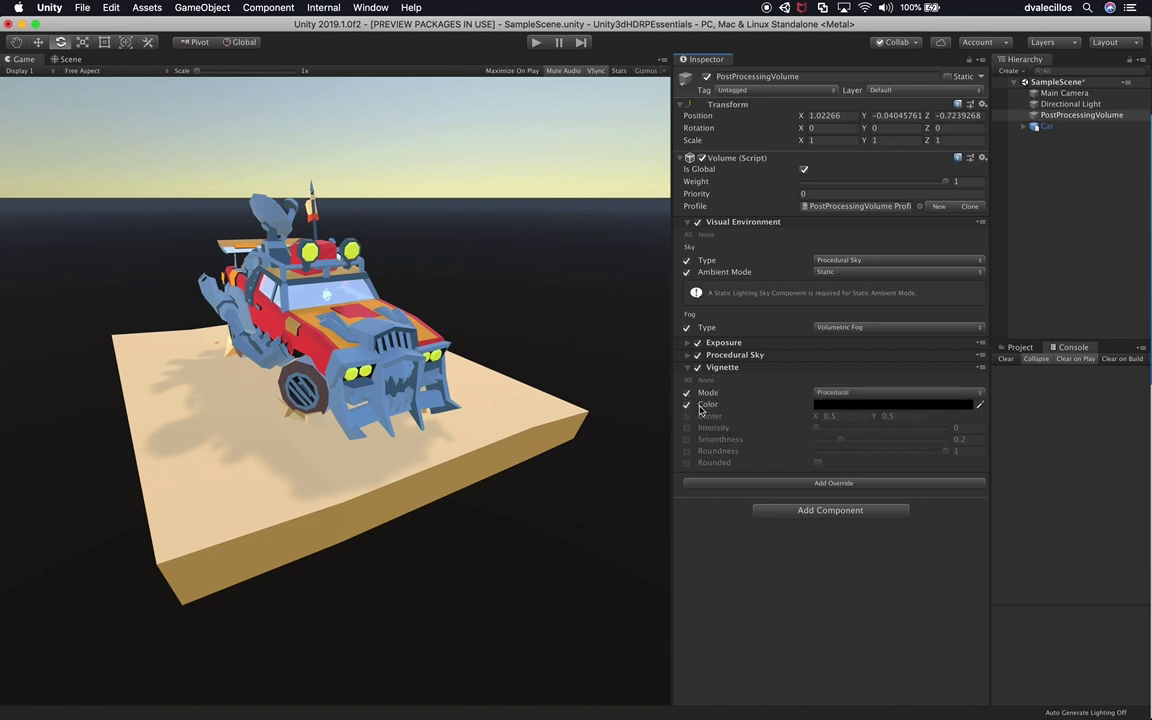
left_click(687, 429)
left_click_drag(808, 426, 839, 432)
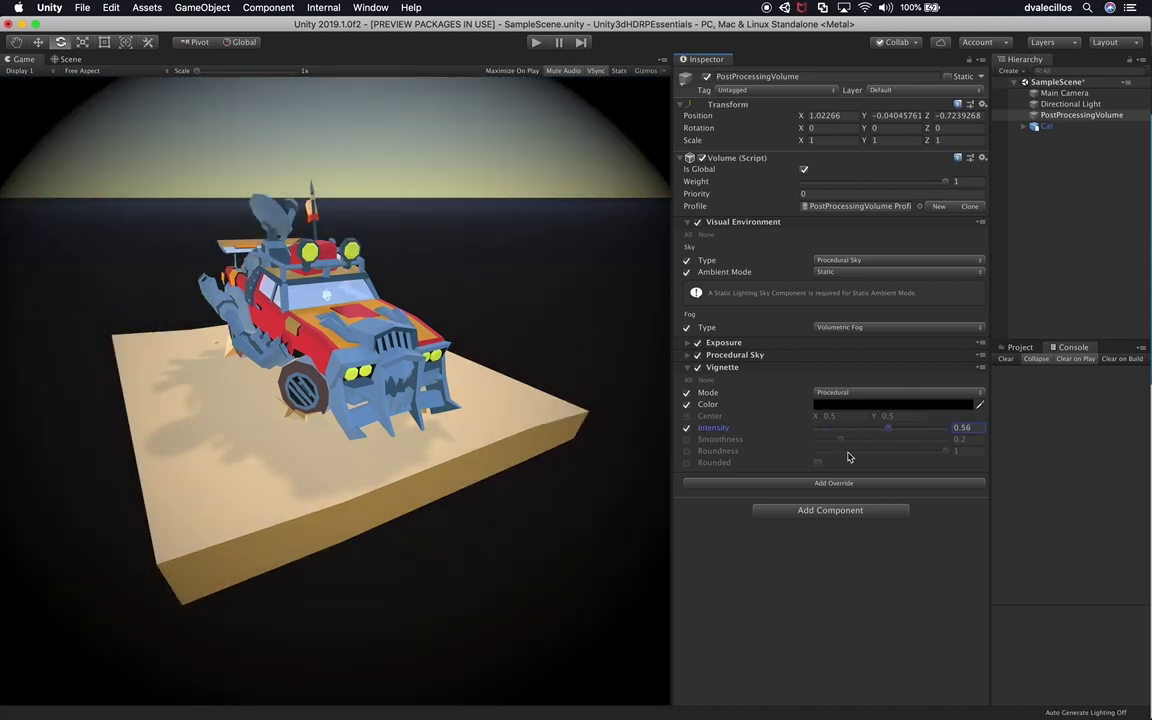
left_click(687, 440)
mouse_move(847, 441)
left_mouse_down()
mouse_move(897, 443)
mouse_move(866, 442)
mouse_move(892, 417)
mouse_move(896, 433)
left_mouse_up()
Change the Vignette's Color to a very dark gray (222222).
left_click(840, 405)
left_click(854, 284)
left_click(885, 404)
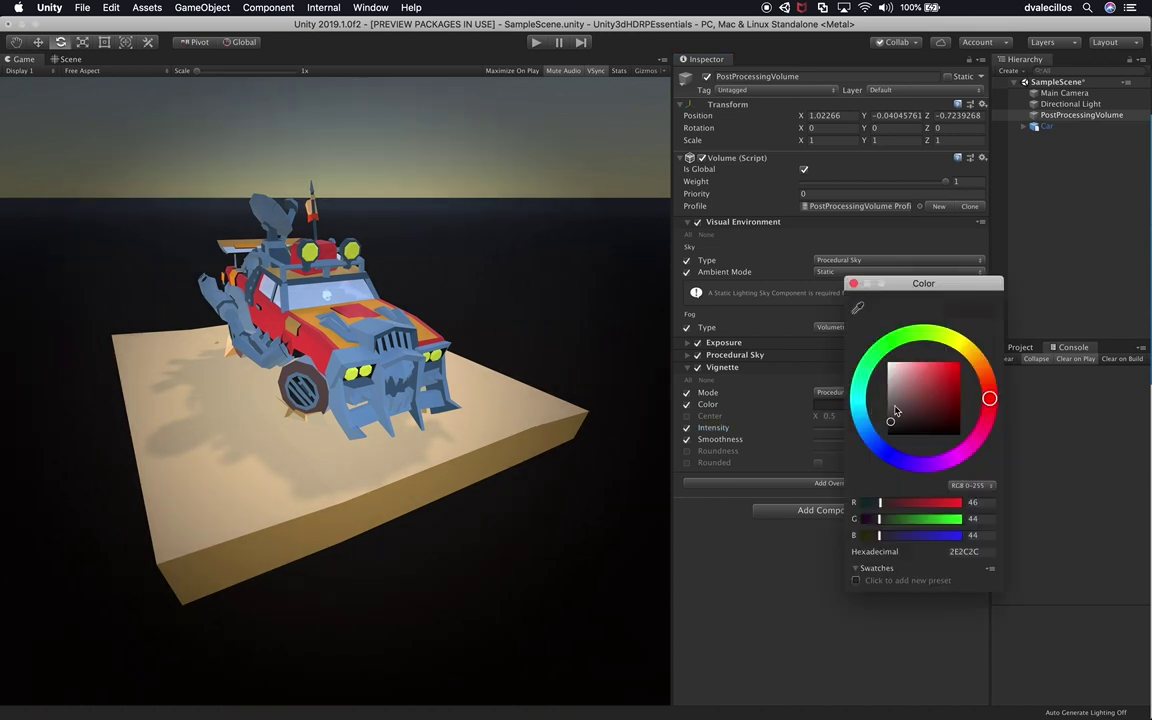
left_click(888, 428)
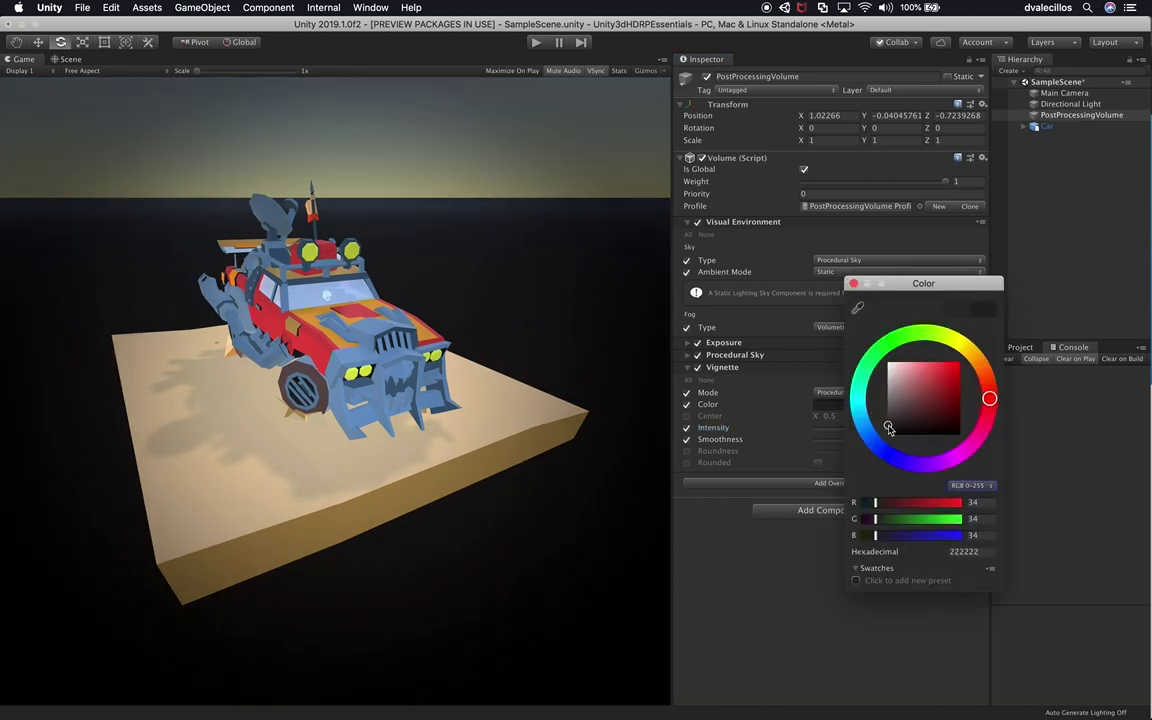
left_click(854, 284)
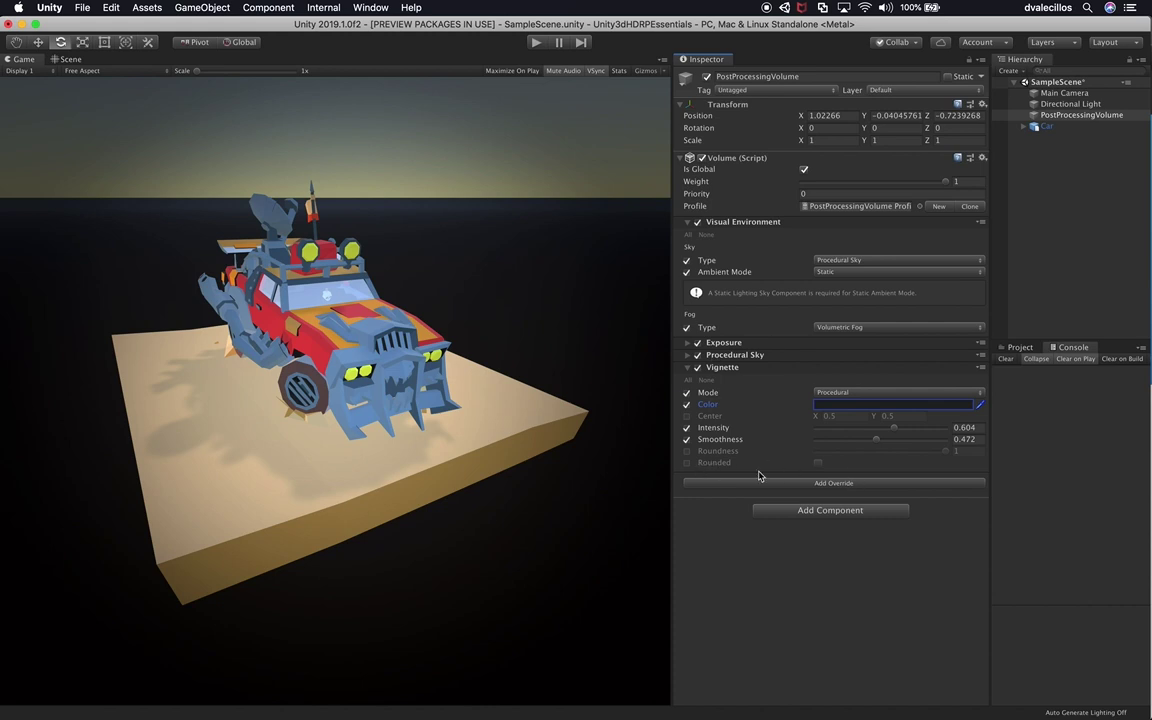
Add a Panini Projection post-processing override to PostProcessingVolume.
left_click(768, 373)
left_click(795, 385)
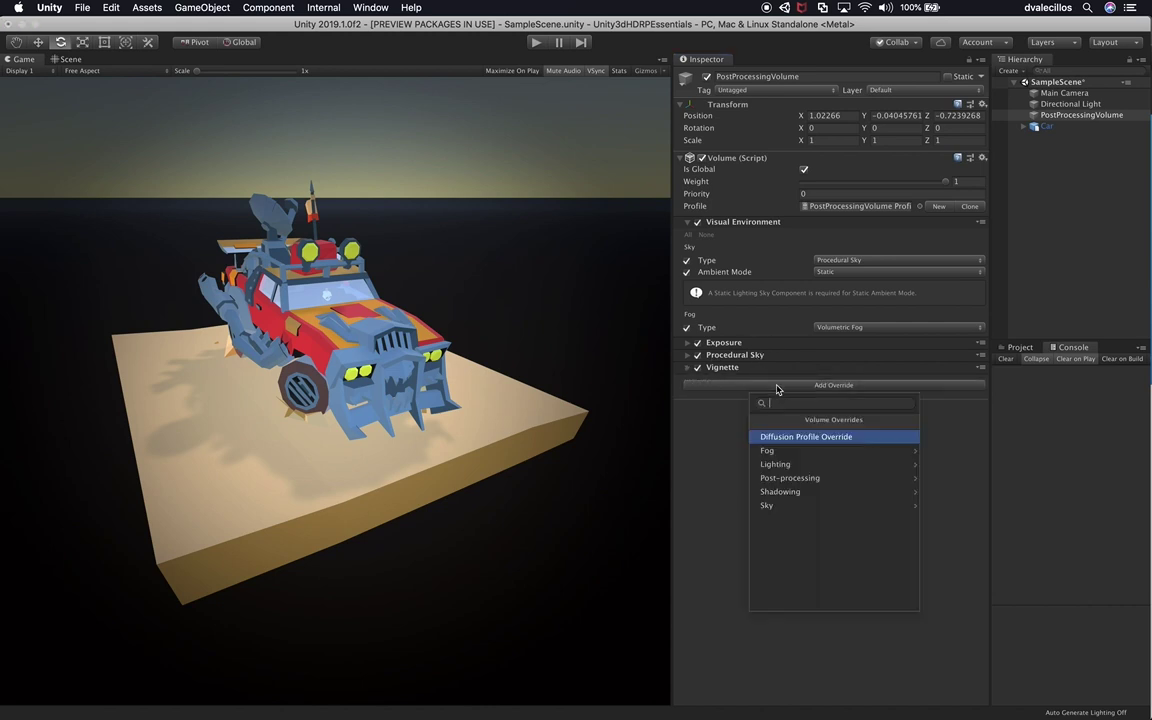
left_click(805, 478)
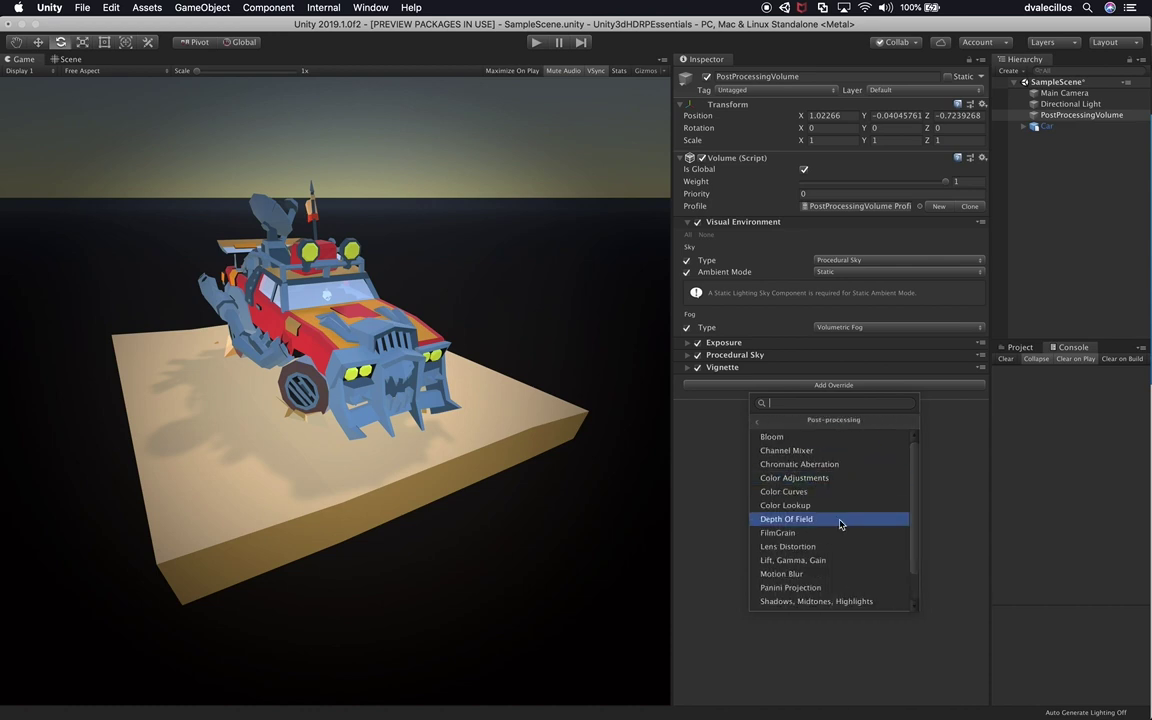
scroll(840, 524, "down", 3)
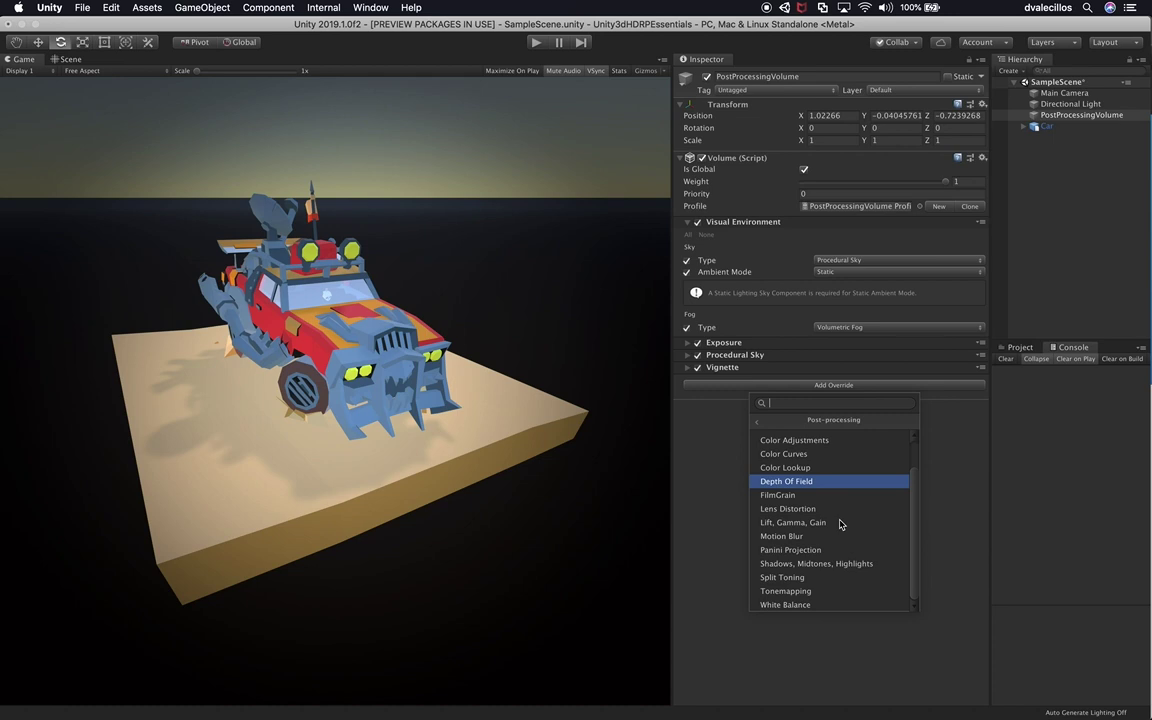
left_click(830, 549)
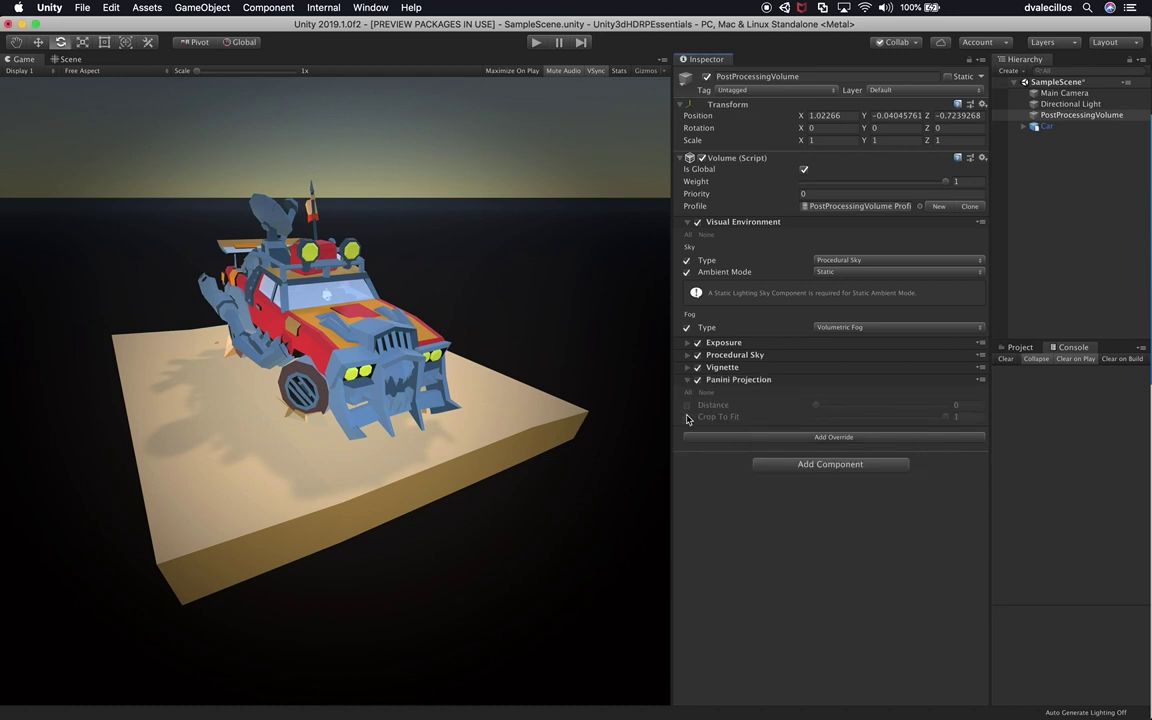
Enable Panini Projection's Distance and Crop To Fit overrides, and set Distance to 0.5.
left_click(687, 405)
left_click_drag(818, 406, 1018, 435)
left_click(686, 416)
mouse_move(898, 405)
left_mouse_down()
mouse_move(823, 406)
mouse_move(887, 421)
left_mouse_up()
left_click(966, 407)
type(".5")
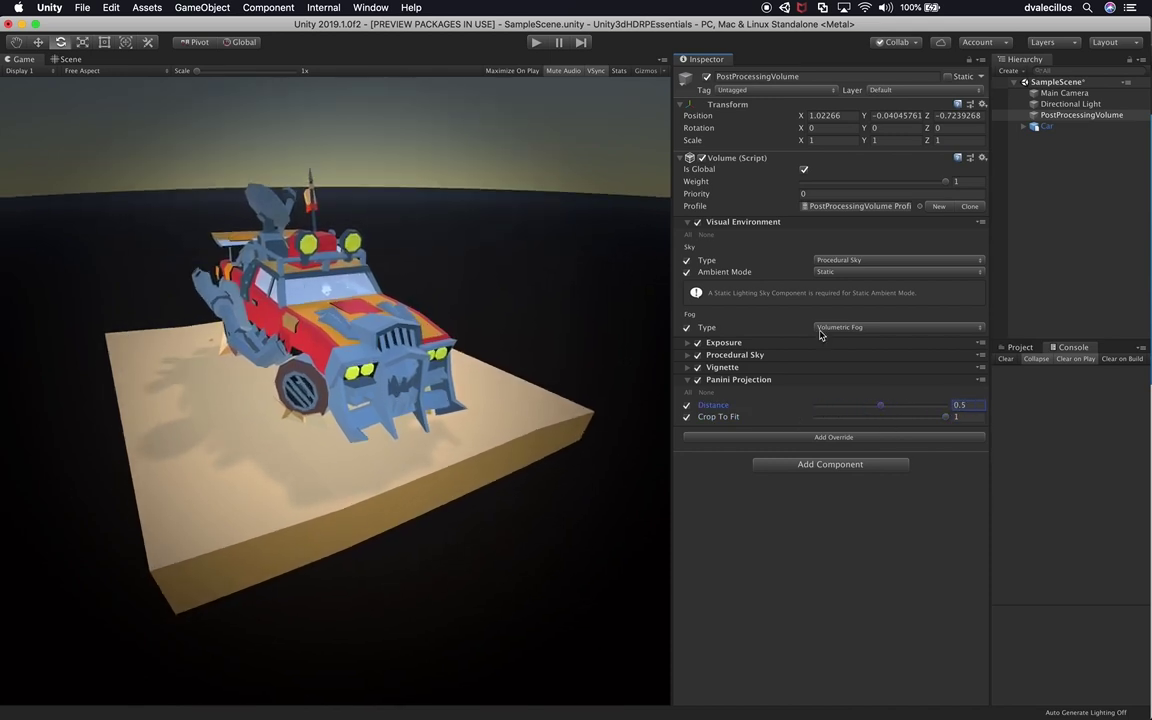
Add a Chromatic Aberration post-processing override to PostProcessingVolume.
left_click(757, 381)
left_click(766, 397)
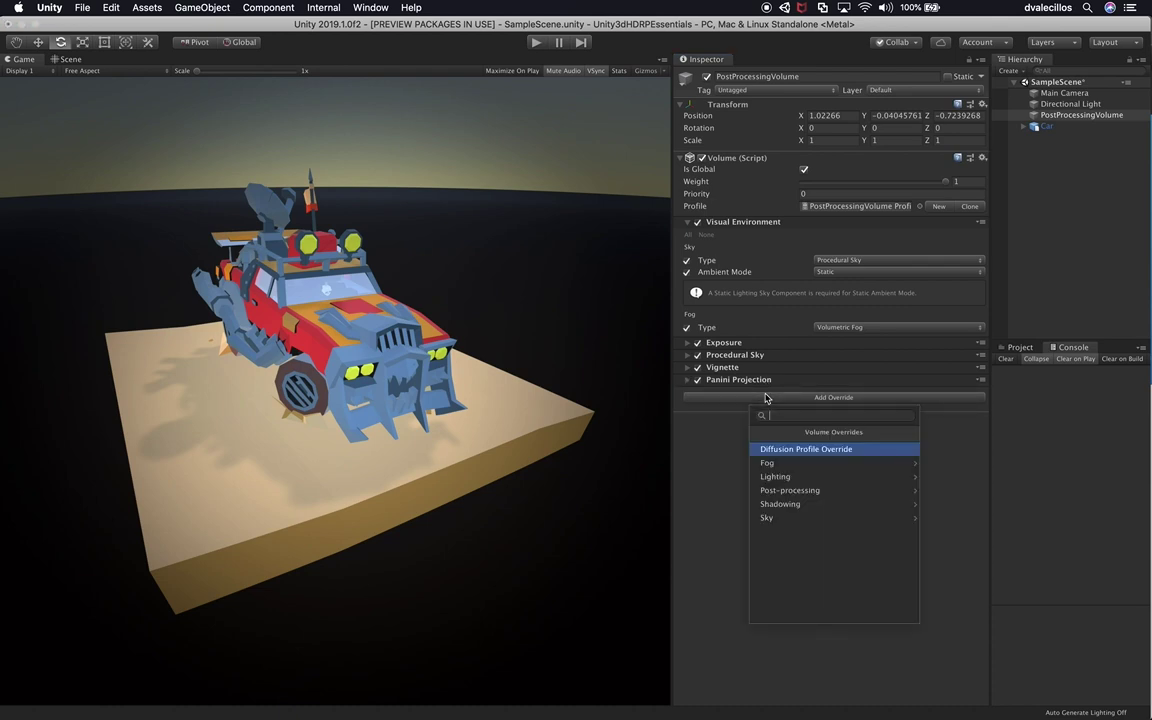
left_click(797, 490)
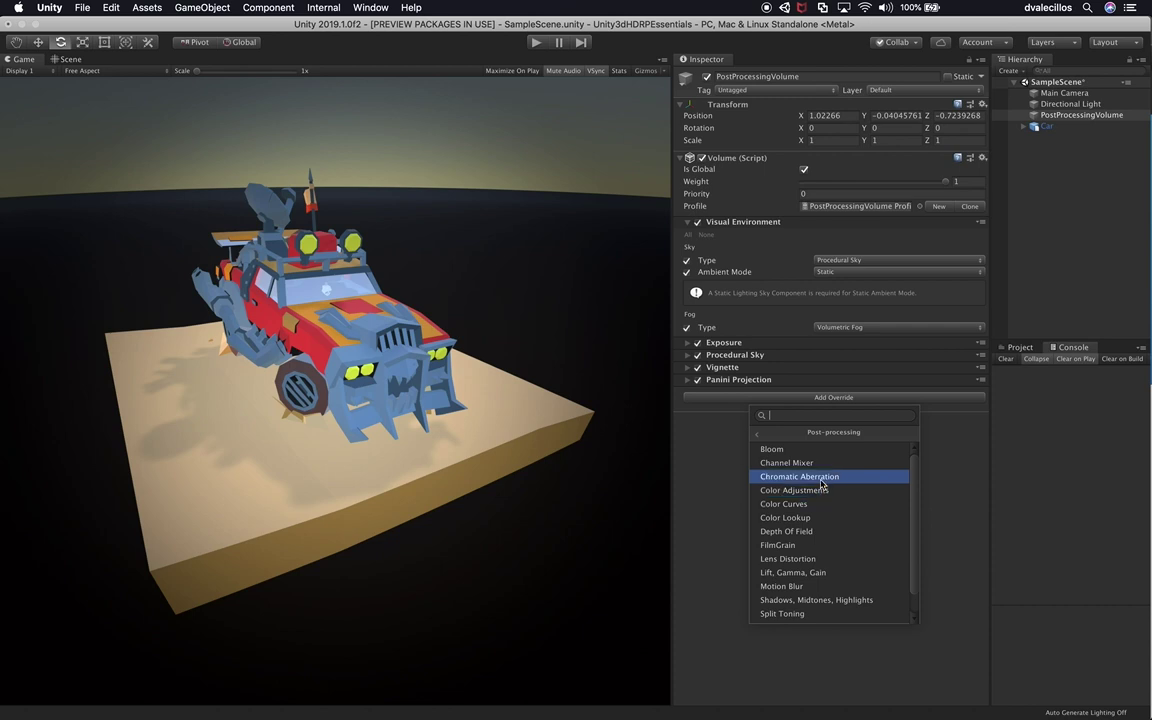
left_click(820, 477)
Enable Chromatic Aberration's Intensity and Max Samples overrides, set Intensity to 0.724 and raise Max Samples.
left_click(687, 430)
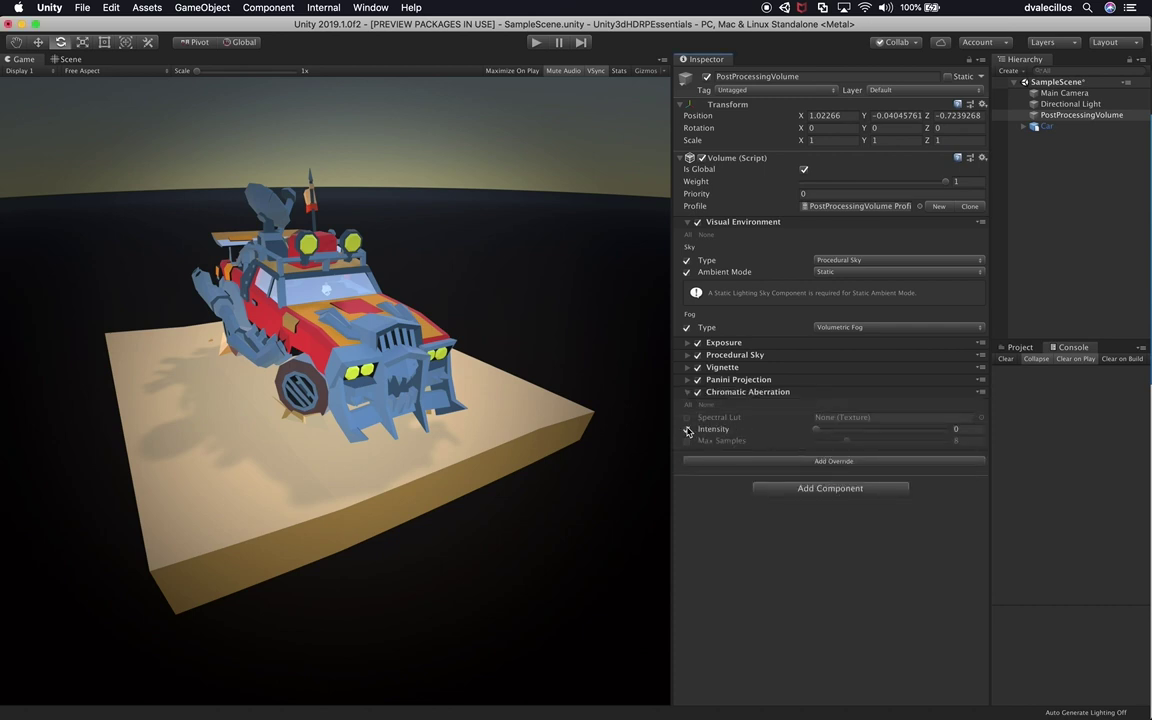
left_click_drag(828, 435, 906, 445)
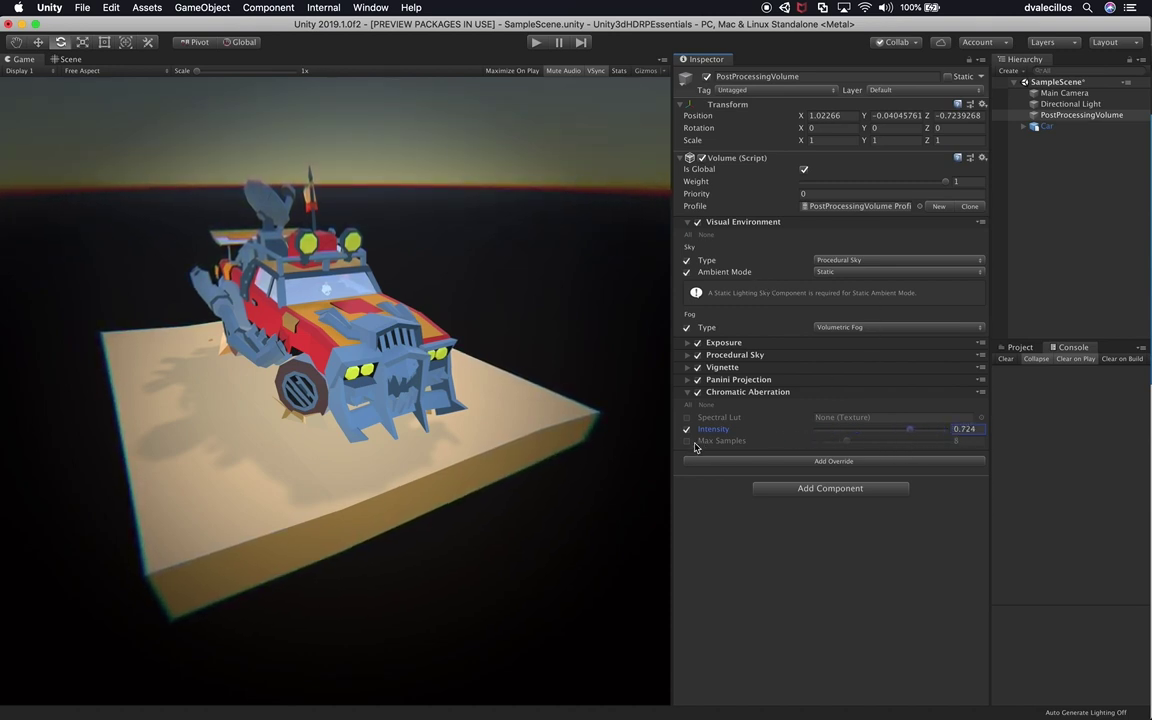
left_click_drag(857, 448, 884, 450)
left_click(687, 441)
left_click_drag(901, 440, 916, 440)
left_click(814, 395)
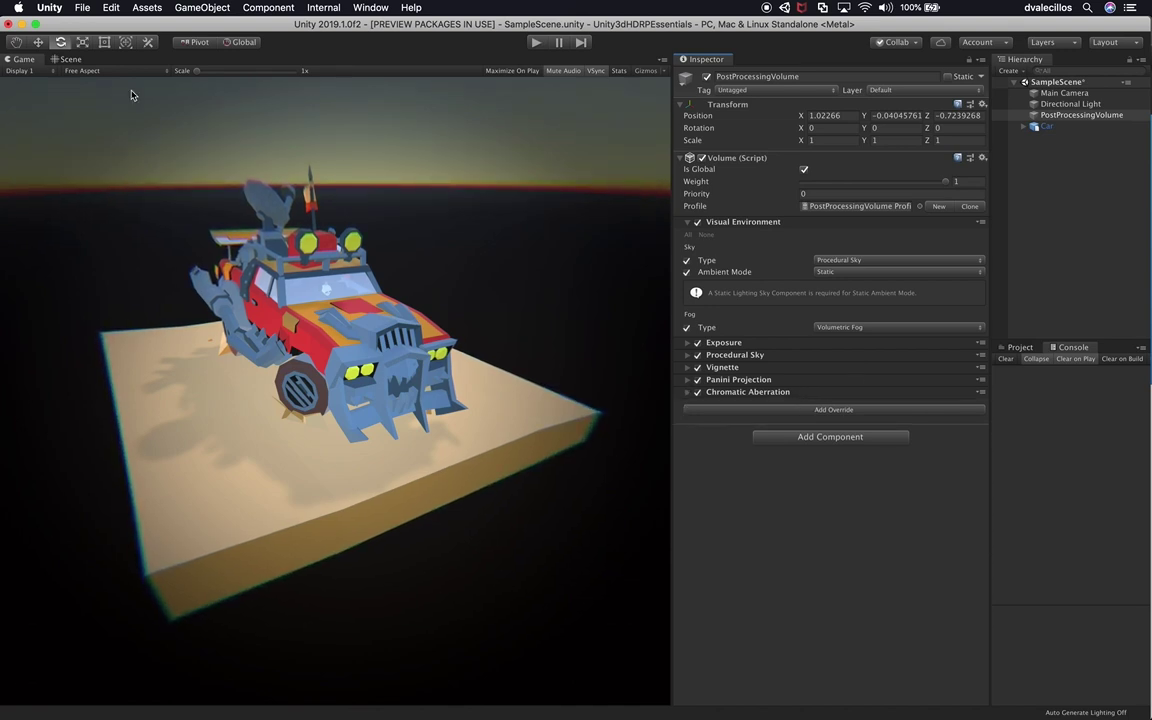
Add an Ambient Occlusion override to PostProcessingVolume with the Scene view framed closely on the car's front.
left_click(70, 60)
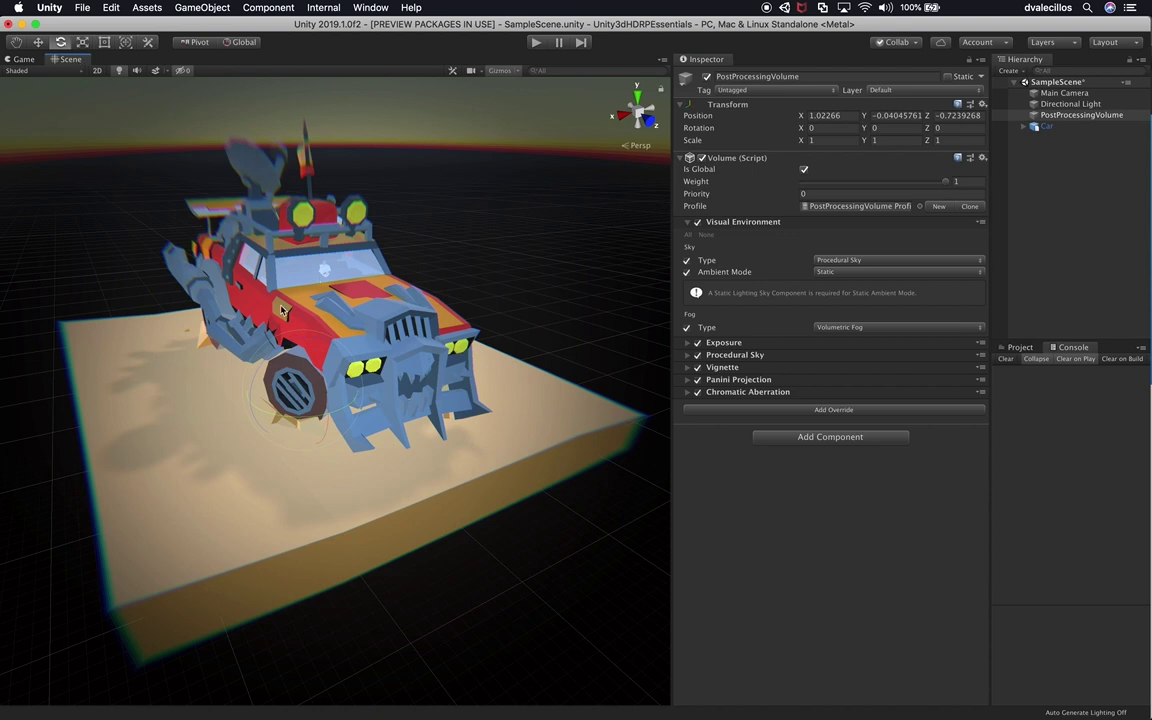
left_click_drag(262, 295, 339, 278, "alt")
left_click_drag(388, 355, 588, 395, "alt")
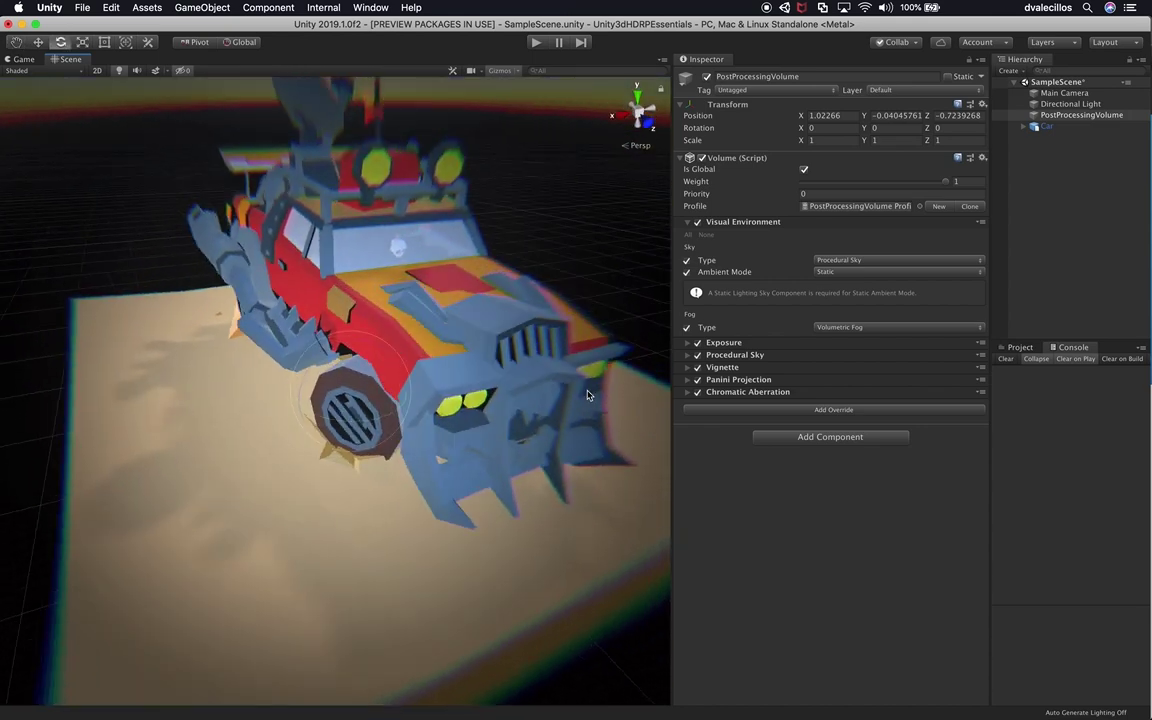
left_click(731, 410)
type("am")
key("Return")
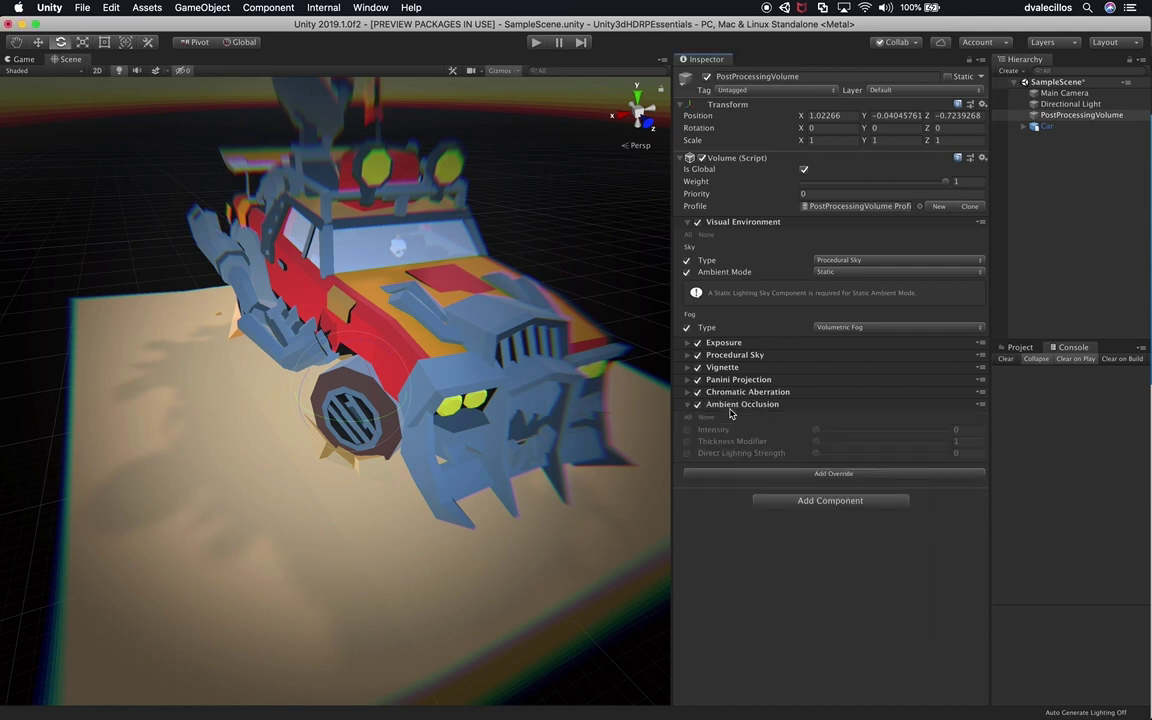
Enable the Ambient Occlusion Intensity override, set it to 1.65 and check the effect through the game camera.
left_click(687, 430)
left_click_drag(816, 431, 870, 437)
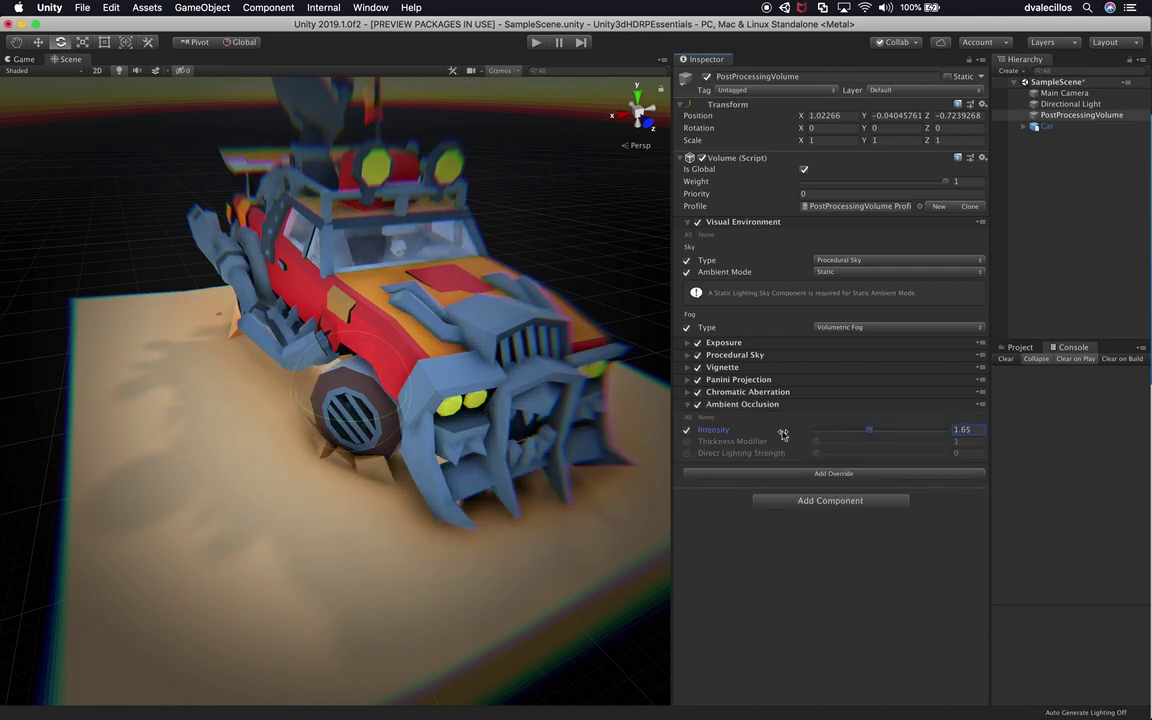
key("alt")
left_click_drag(551, 437, 140, 124, "alt")
left_click(24, 60)
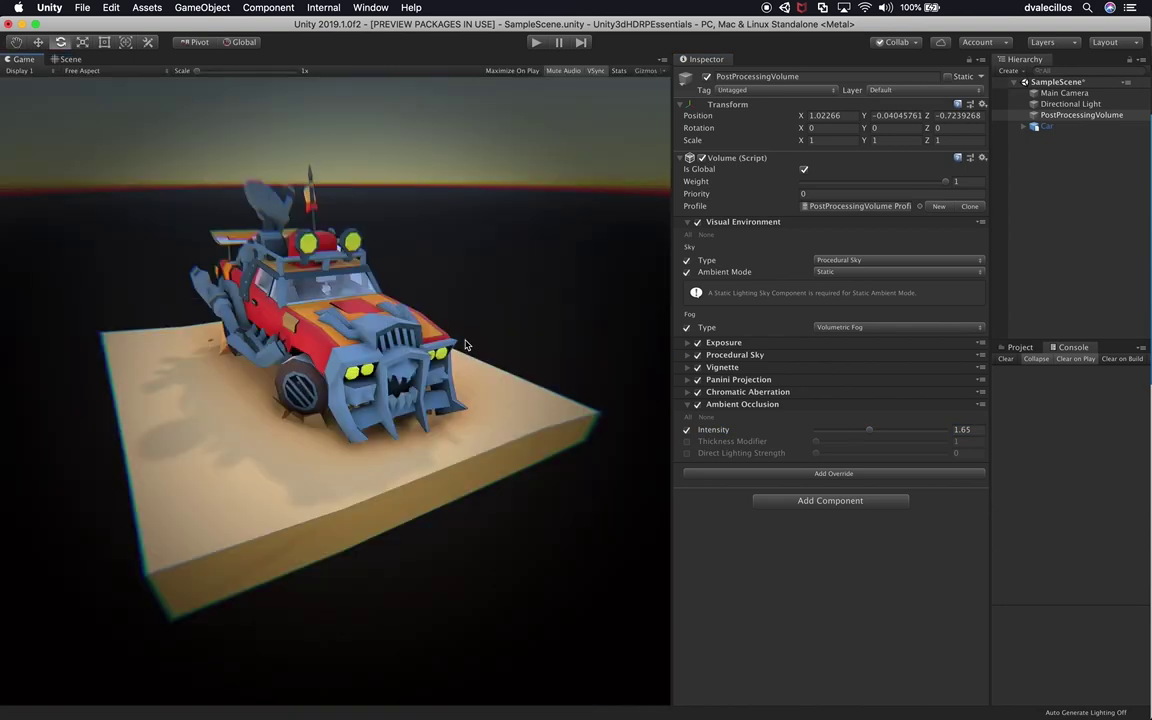
Set Ambient Occlusion Intensity to 1.88, enable the Direct Lighting Strength override, leave Thickness Modifier disabled, and compare the scene with the effect off and on.
mouse_move(869, 430)
left_mouse_down()
mouse_move(780, 435)
mouse_move(867, 446)
left_mouse_up()
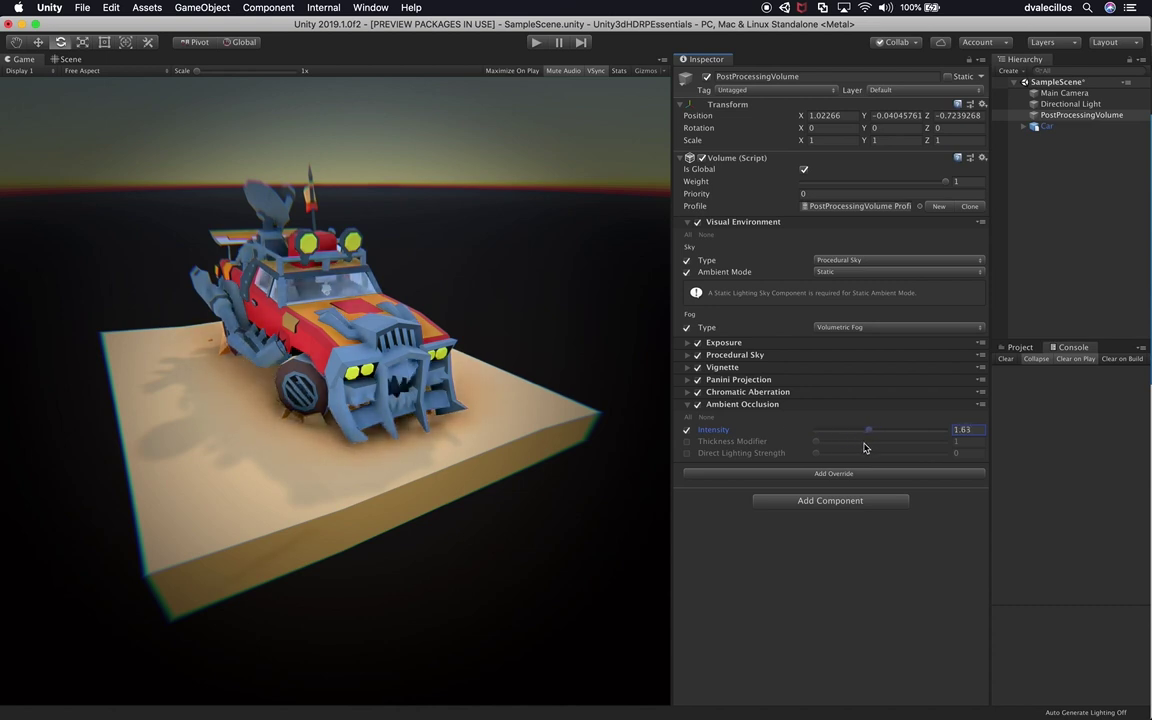
left_click(687, 442)
mouse_move(818, 446)
left_mouse_down()
mouse_move(840, 452)
mouse_move(830, 460)
left_mouse_up()
left_click(687, 453)
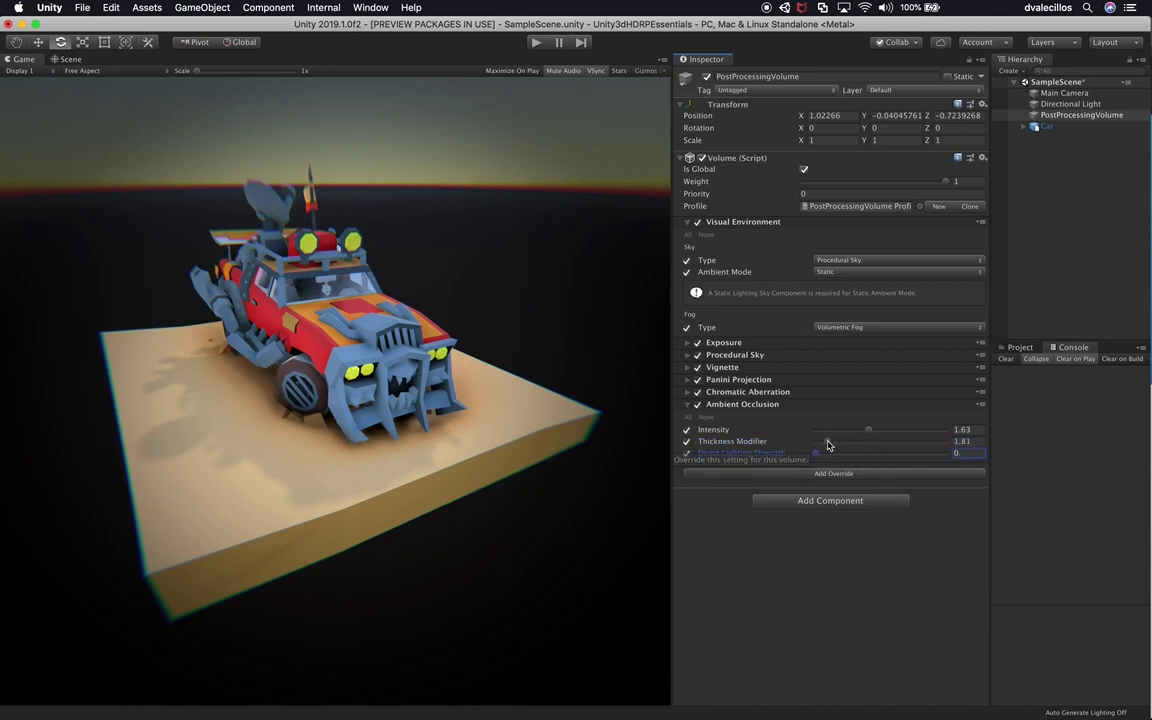
left_click(687, 442)
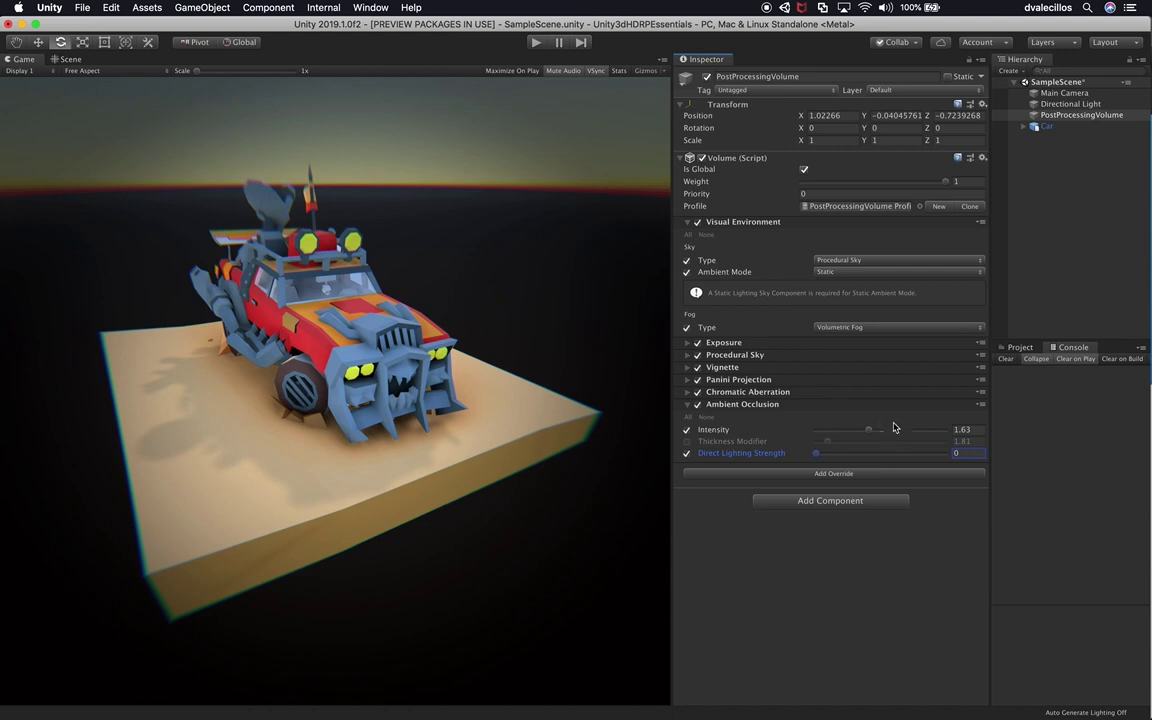
mouse_move(872, 432)
left_mouse_down()
mouse_move(900, 432)
mouse_move(880, 438)
left_mouse_up()
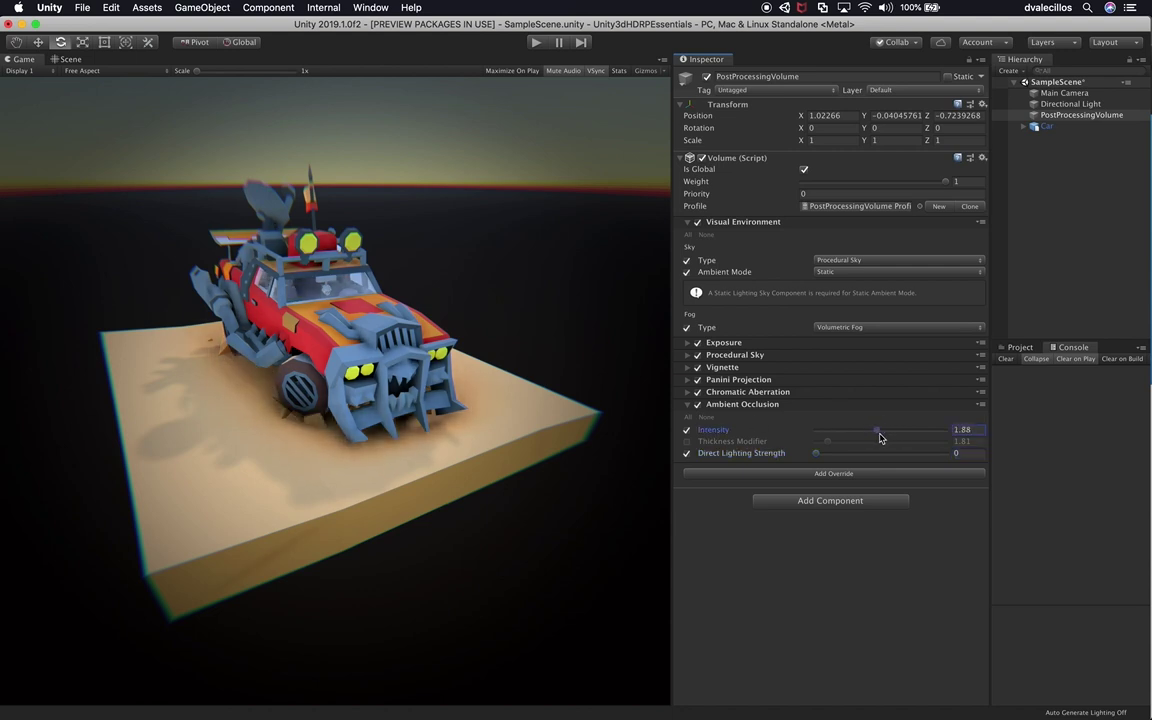
left_click(697, 405)
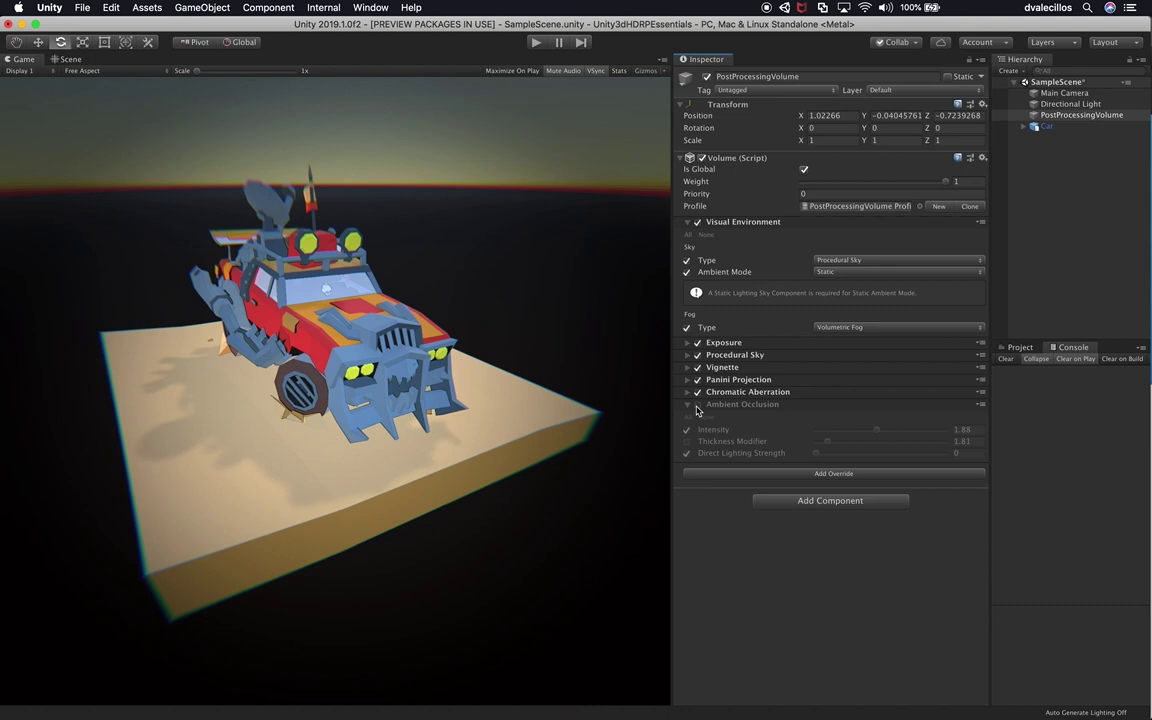
left_click(697, 405)
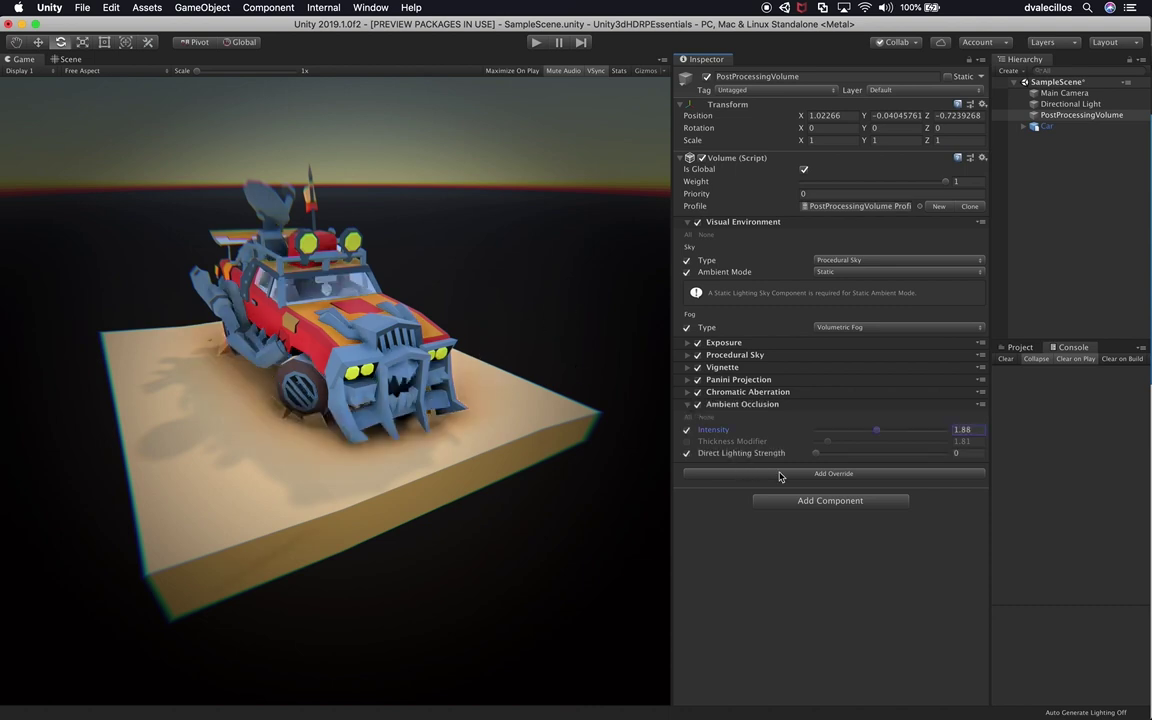
Set the Procedural Sky's Sky Tint to white (FFFFFF).
left_click(771, 357)
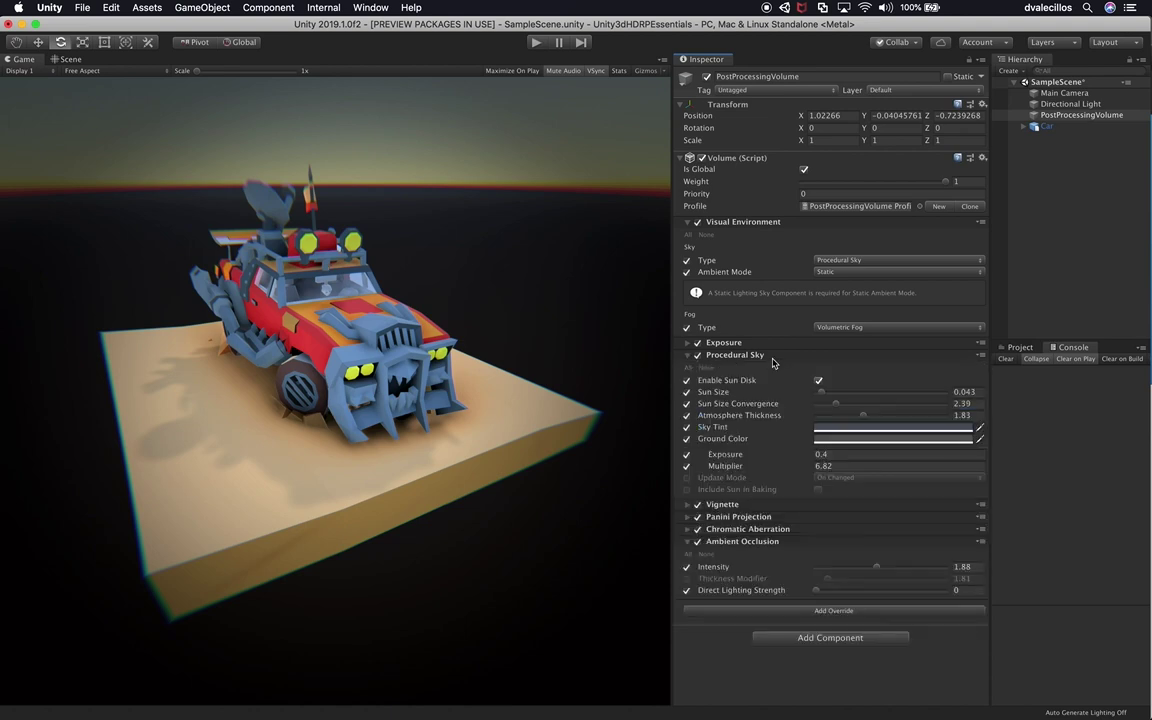
left_click(846, 426)
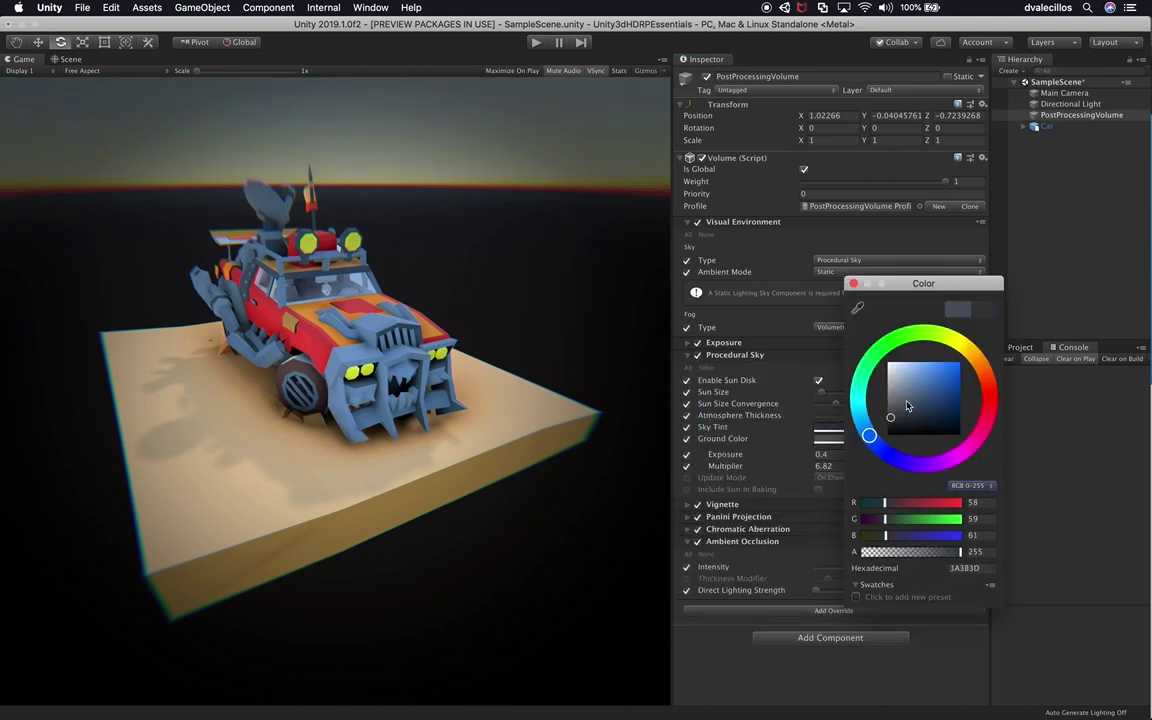
mouse_move(920, 362)
left_mouse_down()
mouse_move(883, 342)
mouse_move(950, 376)
mouse_move(886, 394)
mouse_move(878, 364)
left_mouse_up()
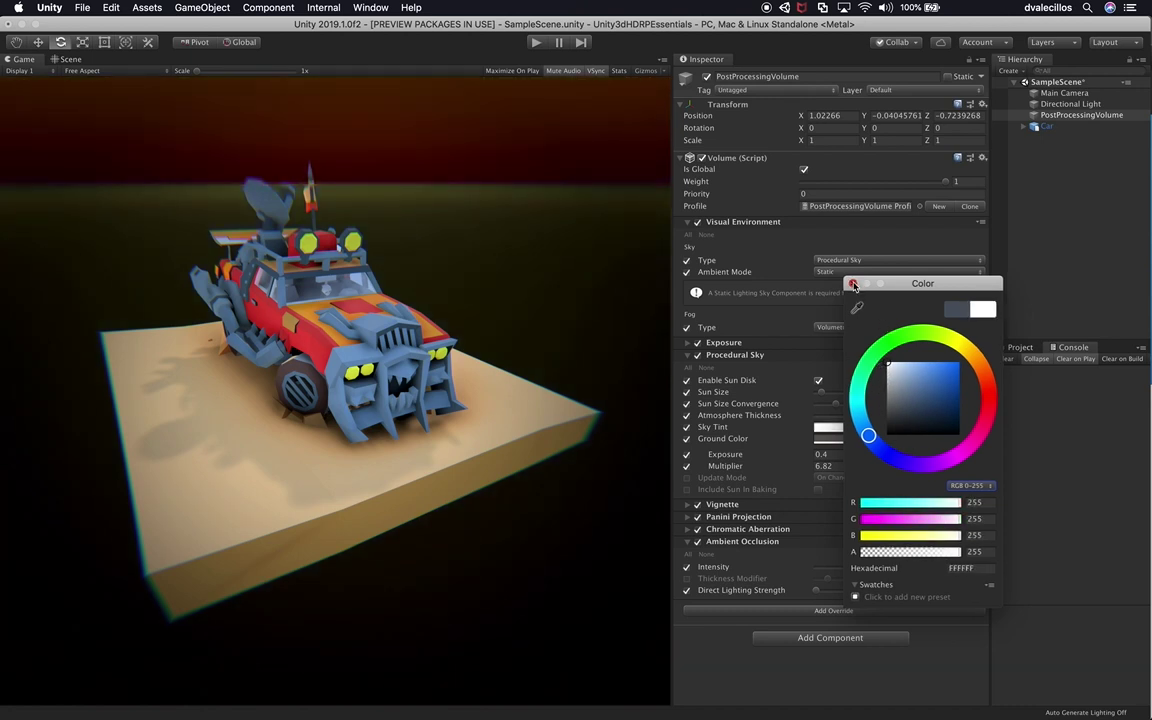
left_click(853, 285)
Reduce the Procedural Sky's Atmosphere Thickness to 0.82 and set its Ground Color to white (FFFFFF).
mouse_move(836, 416)
left_mouse_down()
mouse_move(838, 403)
mouse_move(880, 397)
mouse_move(846, 409)
left_mouse_up()
left_click(826, 439)
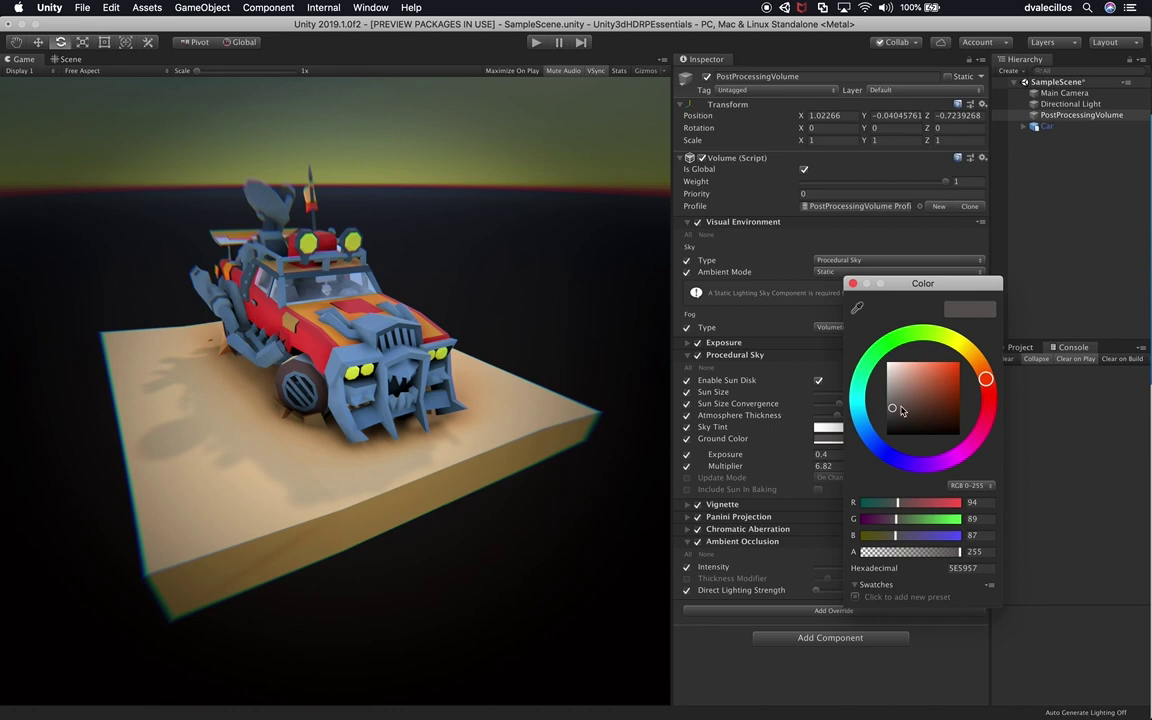
left_click(900, 375)
left_click_drag(898, 372, 883, 355)
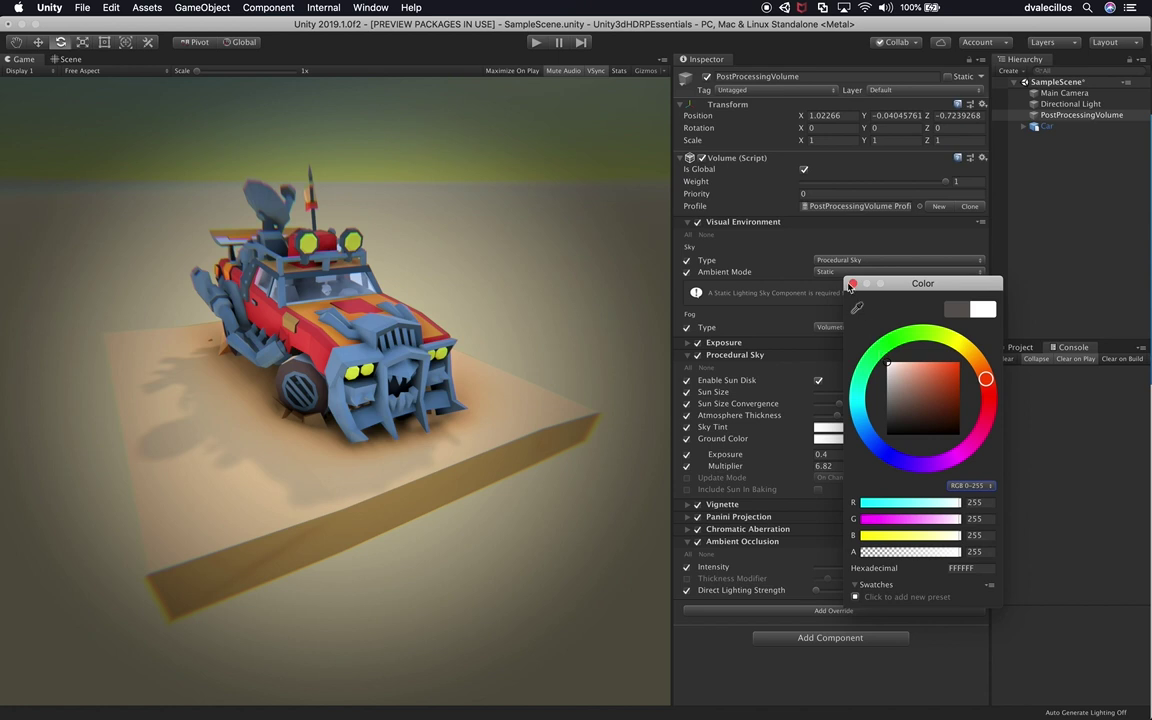
left_click(851, 284)
Set the Procedural Sky's Sky Tint to black (000000).
left_click(834, 428)
mouse_move(897, 398)
left_mouse_down()
mouse_move(893, 425)
mouse_move(956, 385)
mouse_move(874, 436)
mouse_move(884, 453)
left_mouse_up()
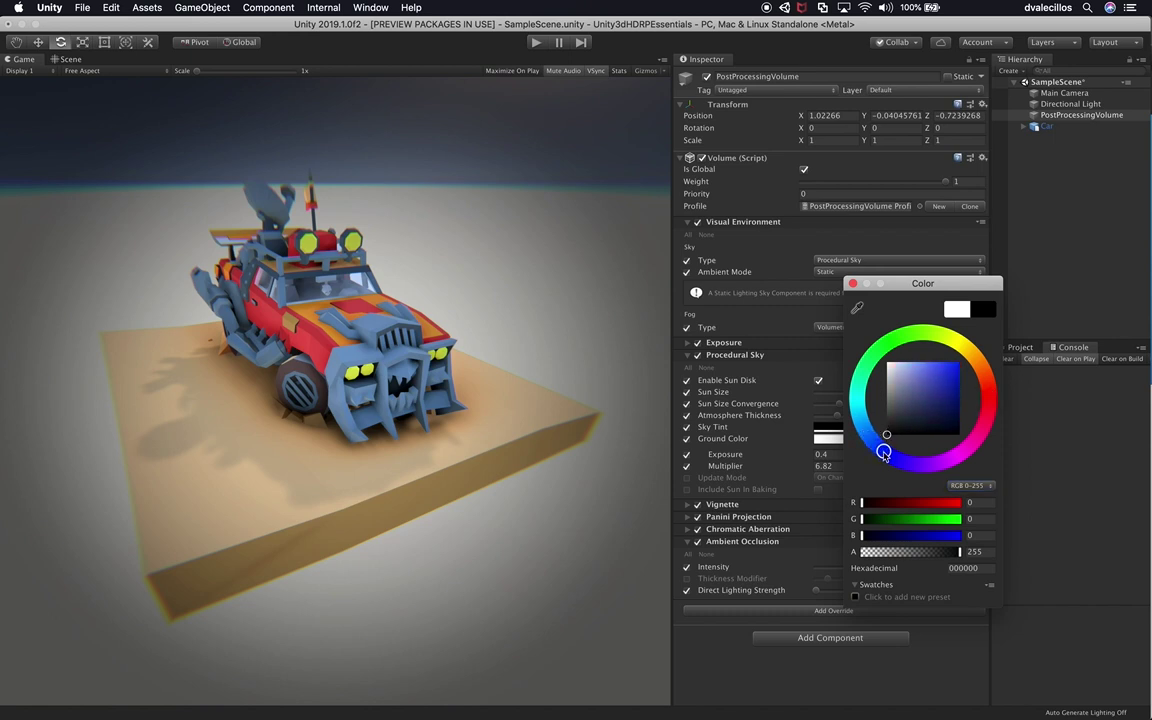
left_click(853, 284)
Enlarge the Procedural Sky's Sun Size to 0.741 and set Sun Size Convergence to 2.77.
left_click_drag(861, 392, 928, 388)
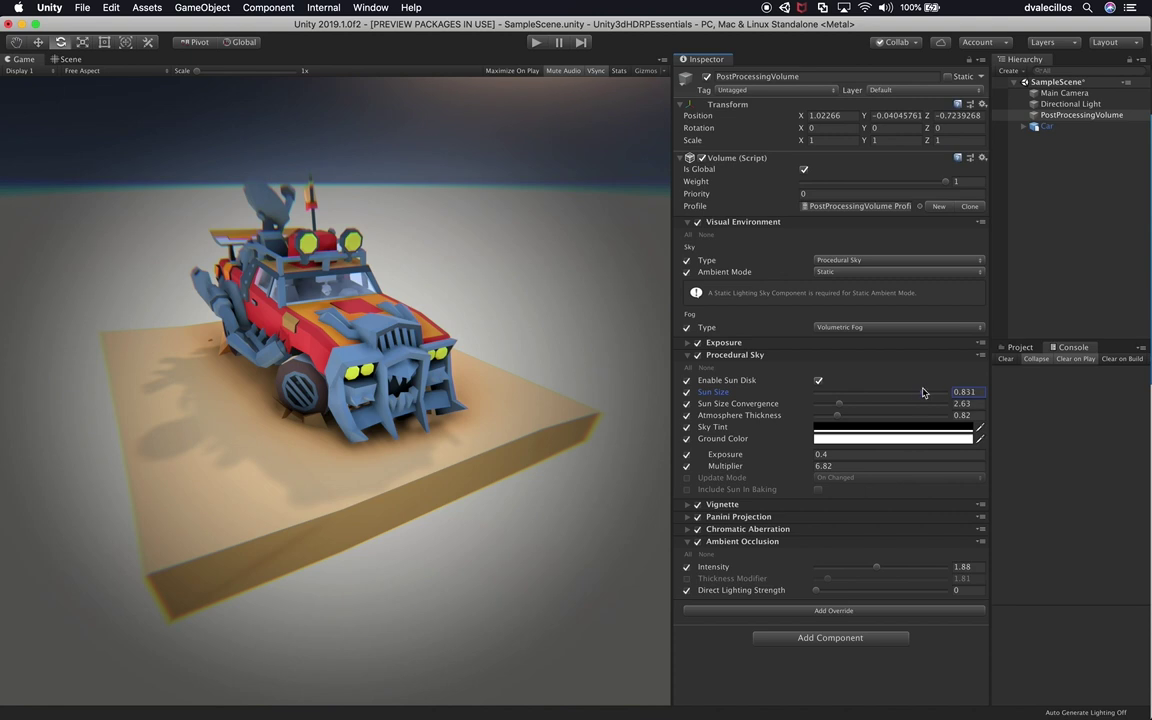
left_click(850, 408)
mouse_move(850, 408)
left_mouse_down()
mouse_move(826, 412)
mouse_move(842, 418)
left_mouse_up()
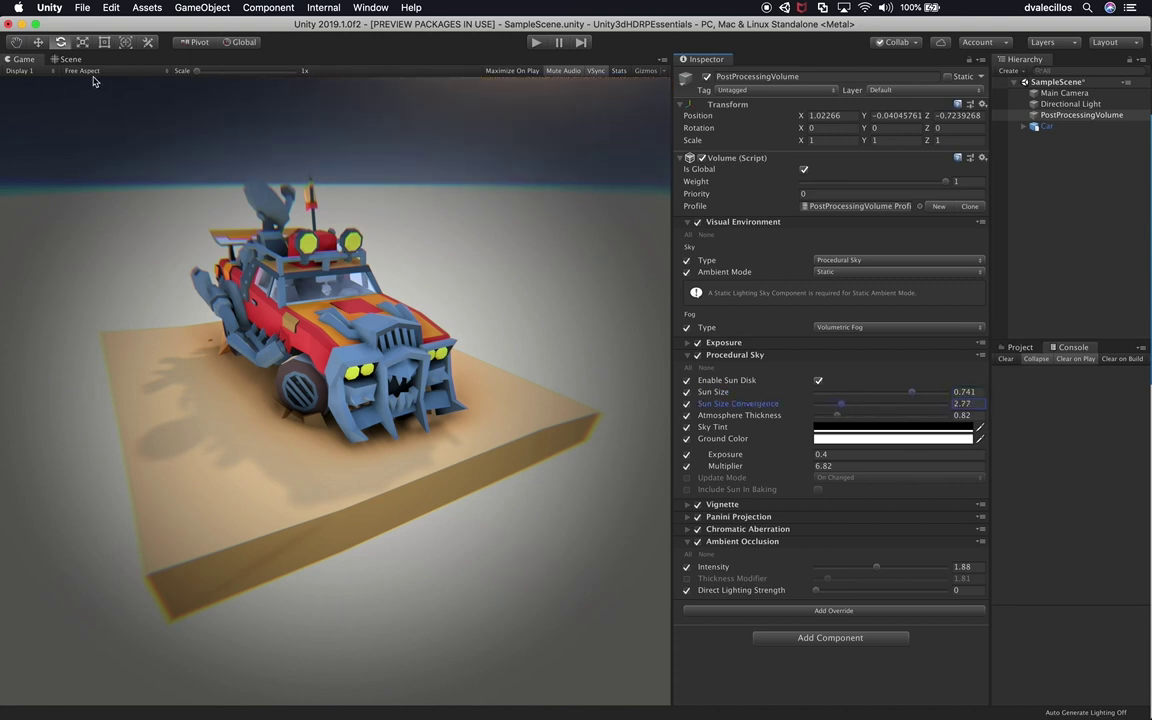
Reframe the Scene view closely on the car from a low front-side angle with the sun disk behind it.
left_click(68, 59)
left_click_drag(400, 300, 522, 226, "alt")
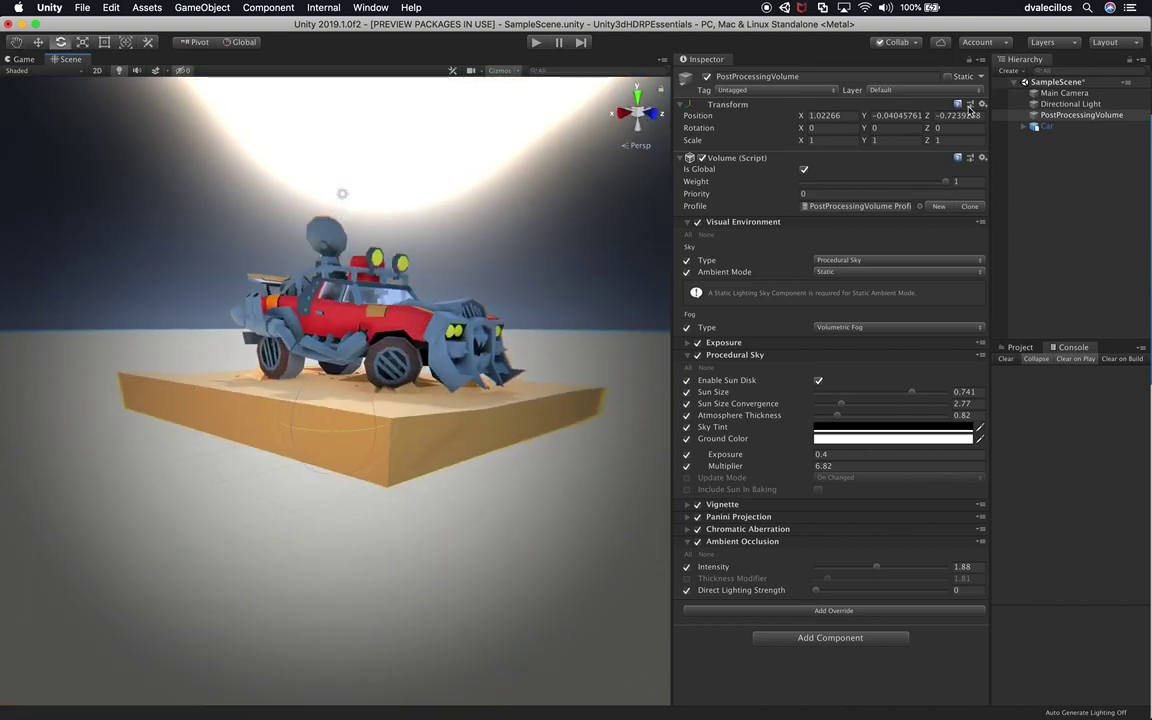
left_click(1046, 126)
left_click_drag(350, 410, 387, 360)
scroll(397, 373, "up", 3)
middle_click_drag(387, 360, 367, 336)
Reduce PostProcessingVolume's Sun Size to 0.086 and set Sun Size Convergence to 6.58, adjusting the Scene view to keep the sun above the car.
left_click(1062, 104)
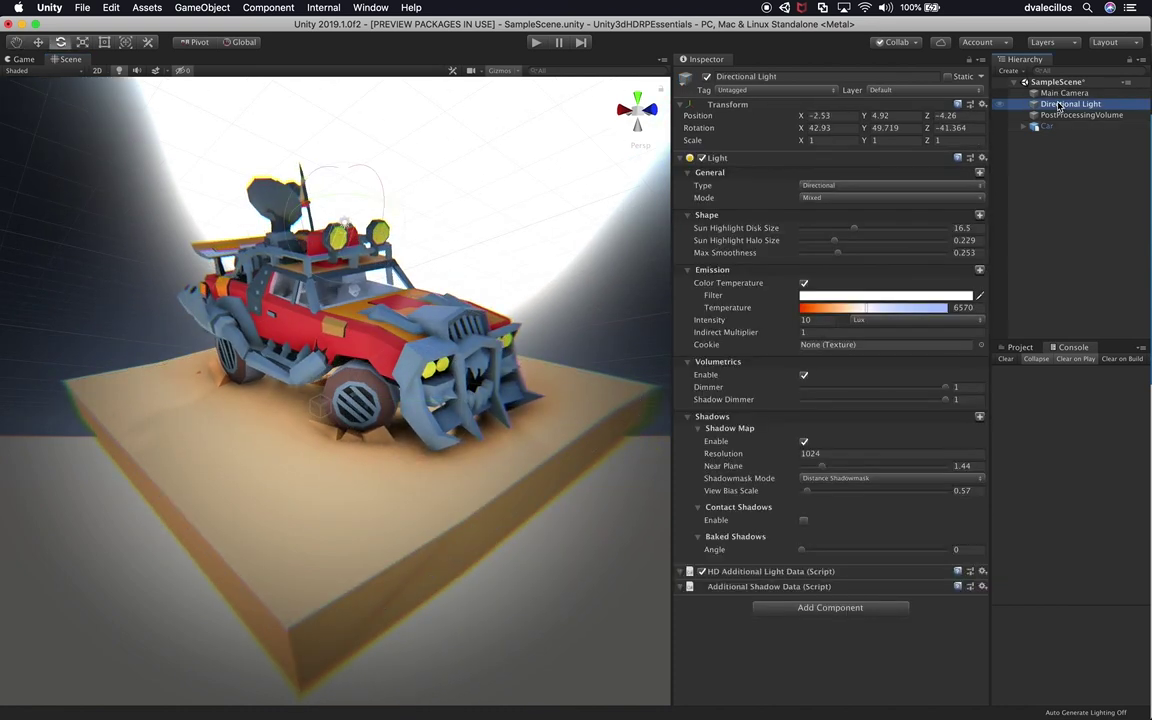
left_click(1075, 115)
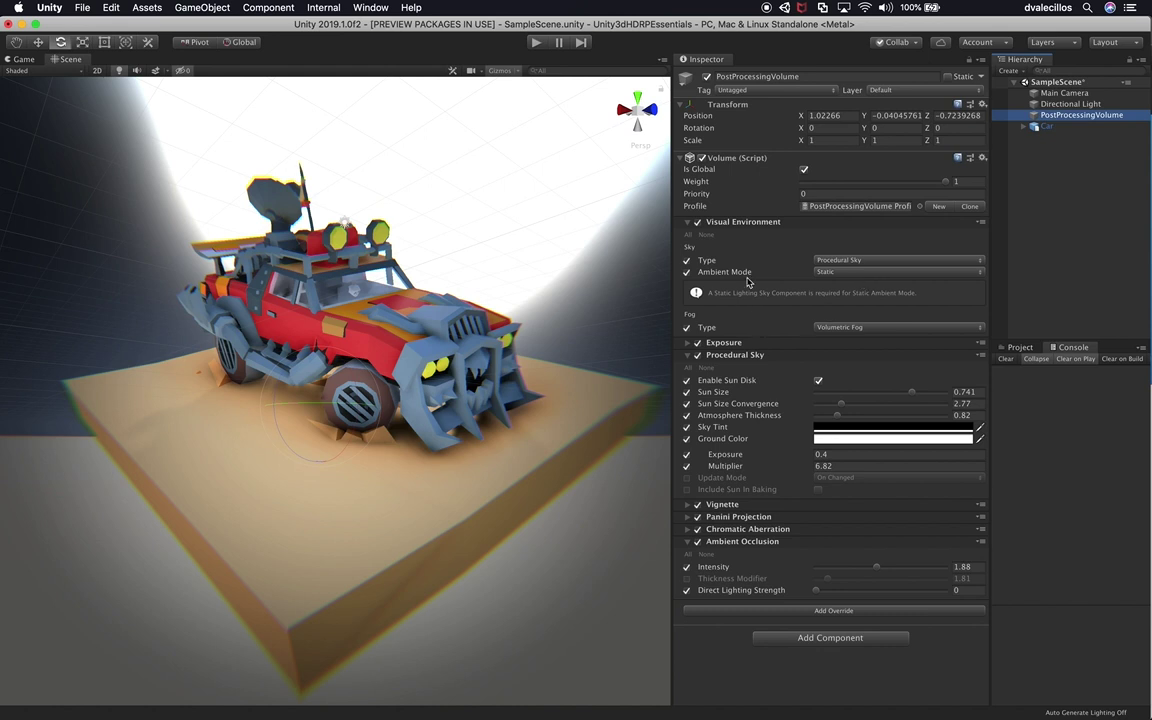
left_click_drag(911, 392, 864, 406)
left_click_drag(385, 400, 460, 353, "alt")
left_click_drag(859, 404, 898, 415)
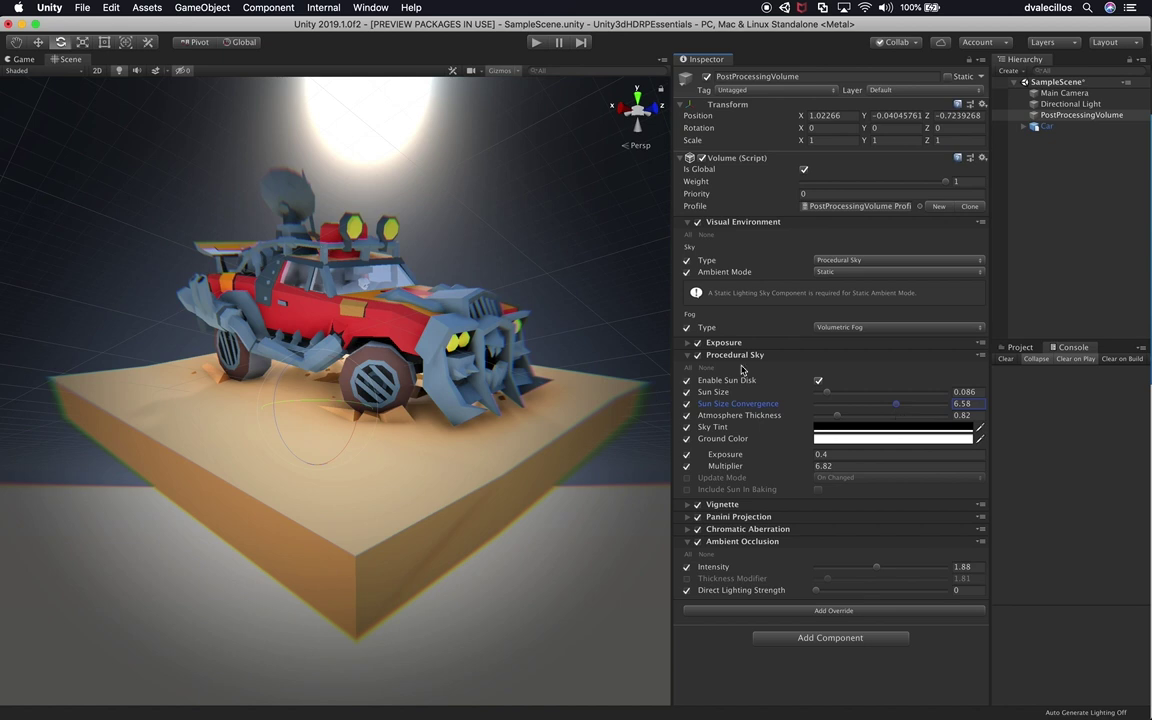
left_click_drag(400, 400, 378, 416, "alt")
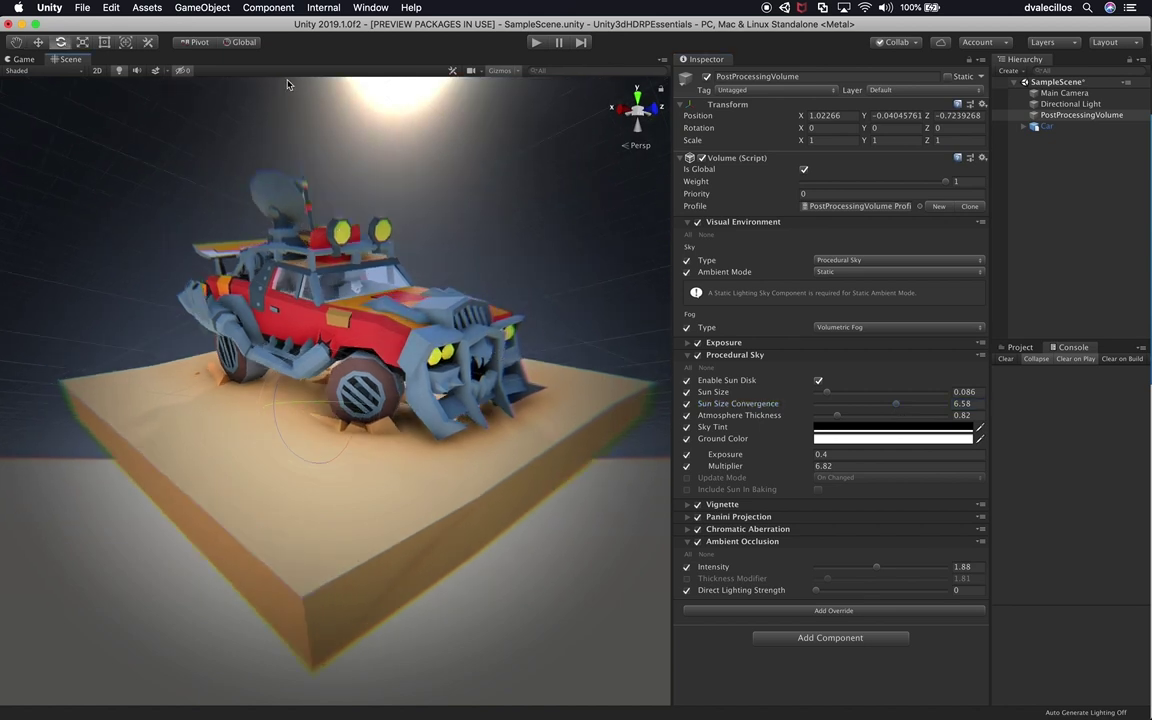
Align the Main Camera with the current Scene view and check the framing through the game camera.
left_click(1030, 93)
left_click(141, 14)
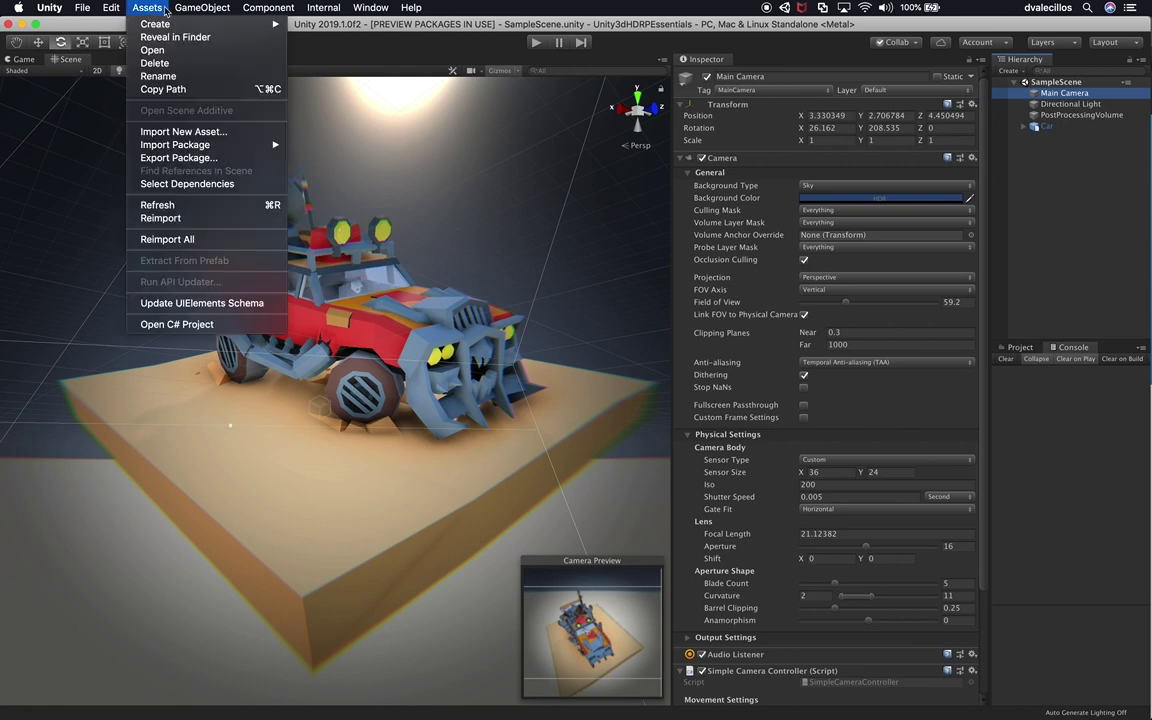
left_click(244, 269)
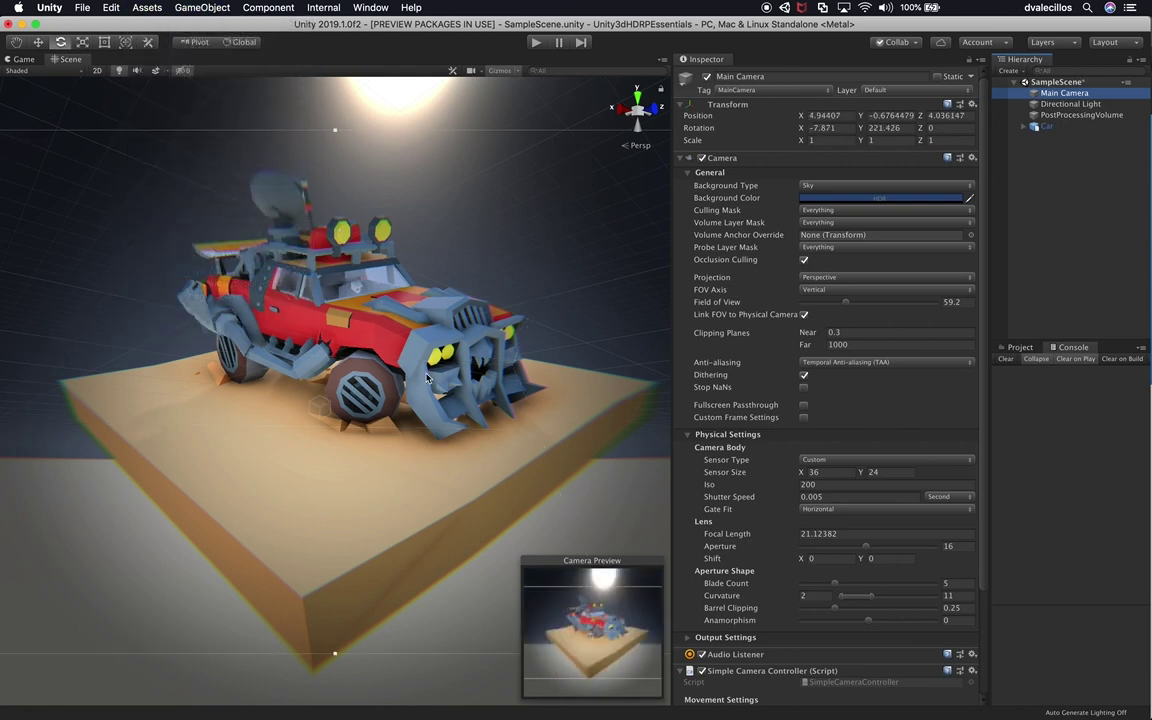
key("super+2")
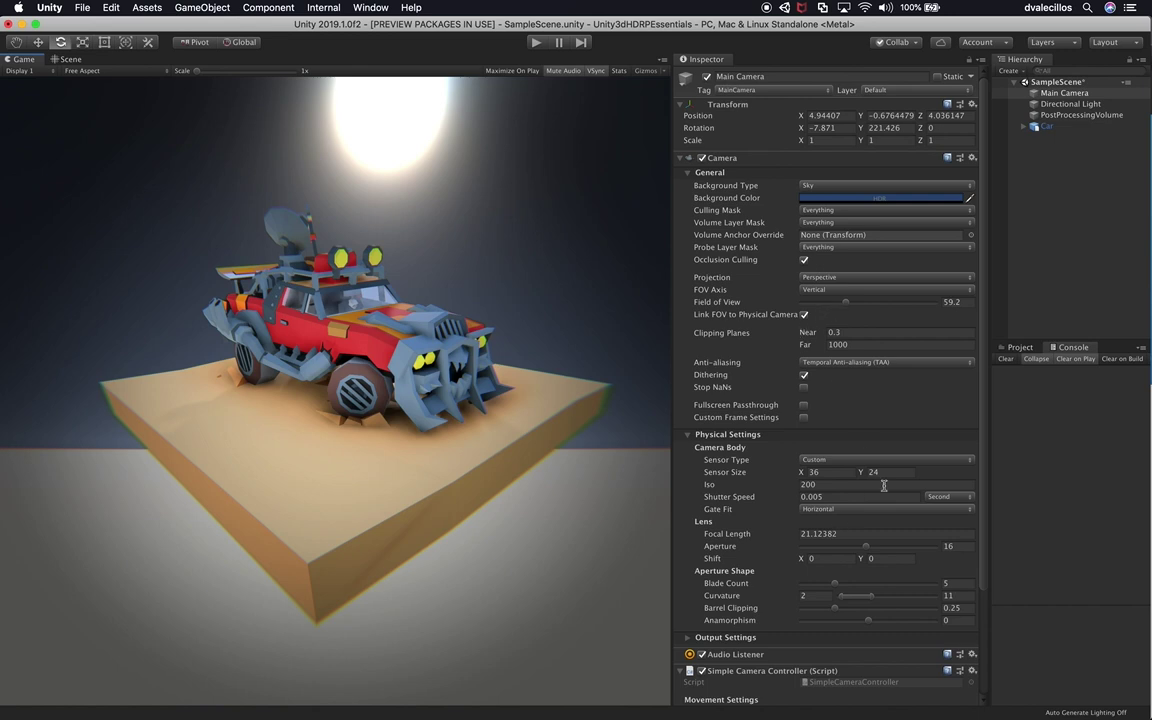
Try a Main Camera Field of View of 74.8, undo it, and raise the camera to Position Y -0.32.
left_click_drag(858, 302, 862, 314)
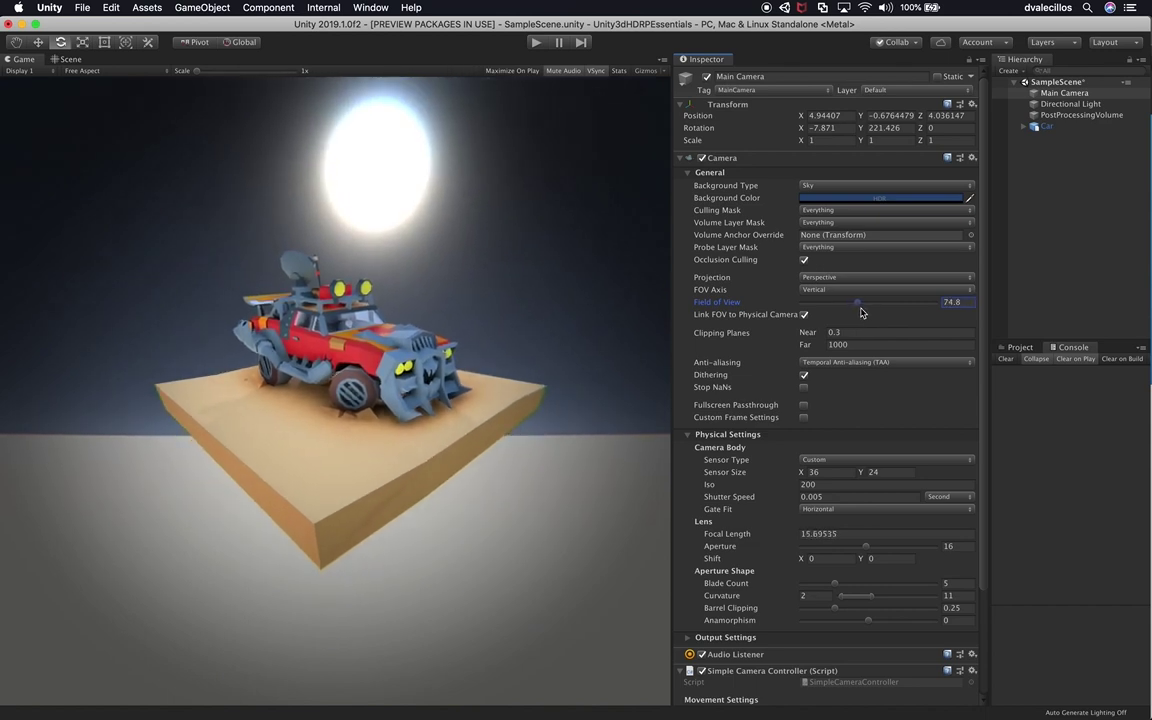
key("super+z")
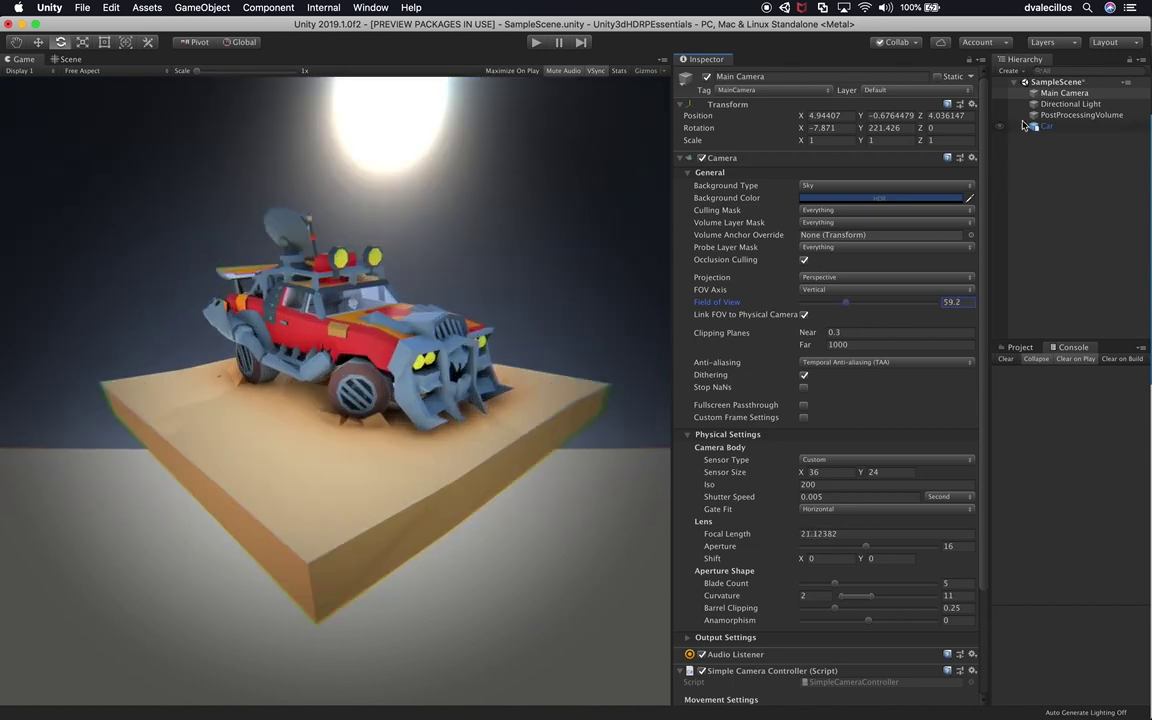
left_click_drag(862, 118, 868, 117)
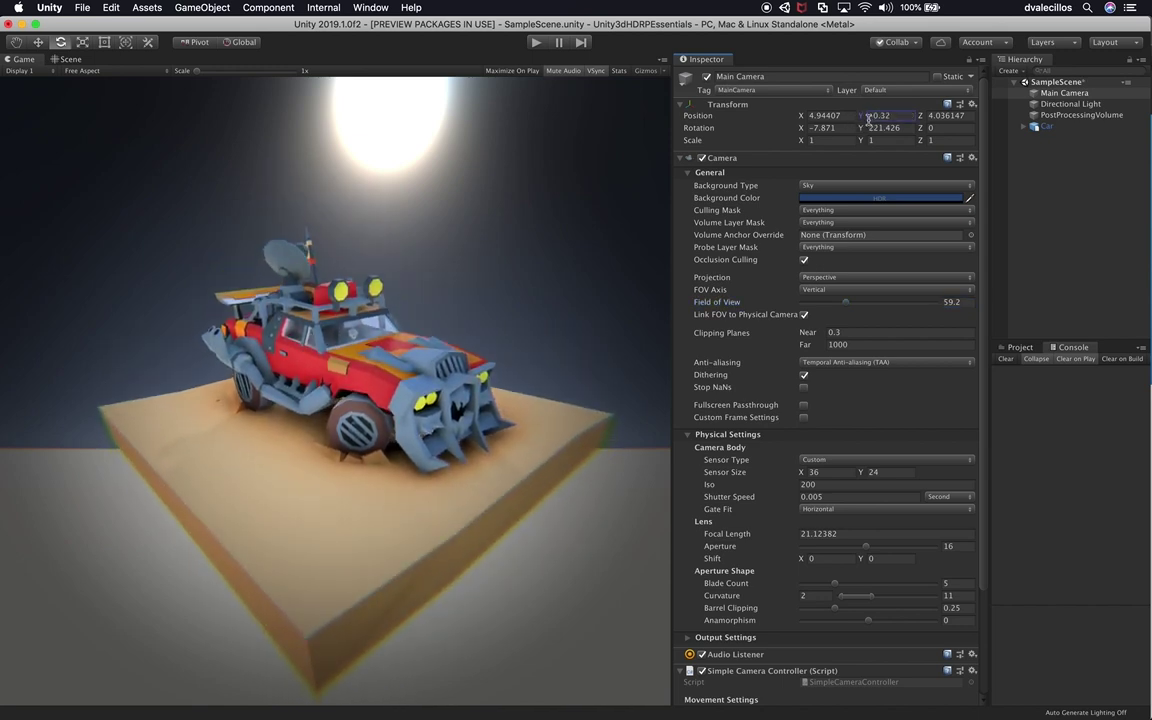
On PostProcessingVolume's Procedural Sky, set Sun Size to 0.038, Sun Size Convergence to 7.53 and Atmosphere Thickness to 5.
left_click(1053, 108)
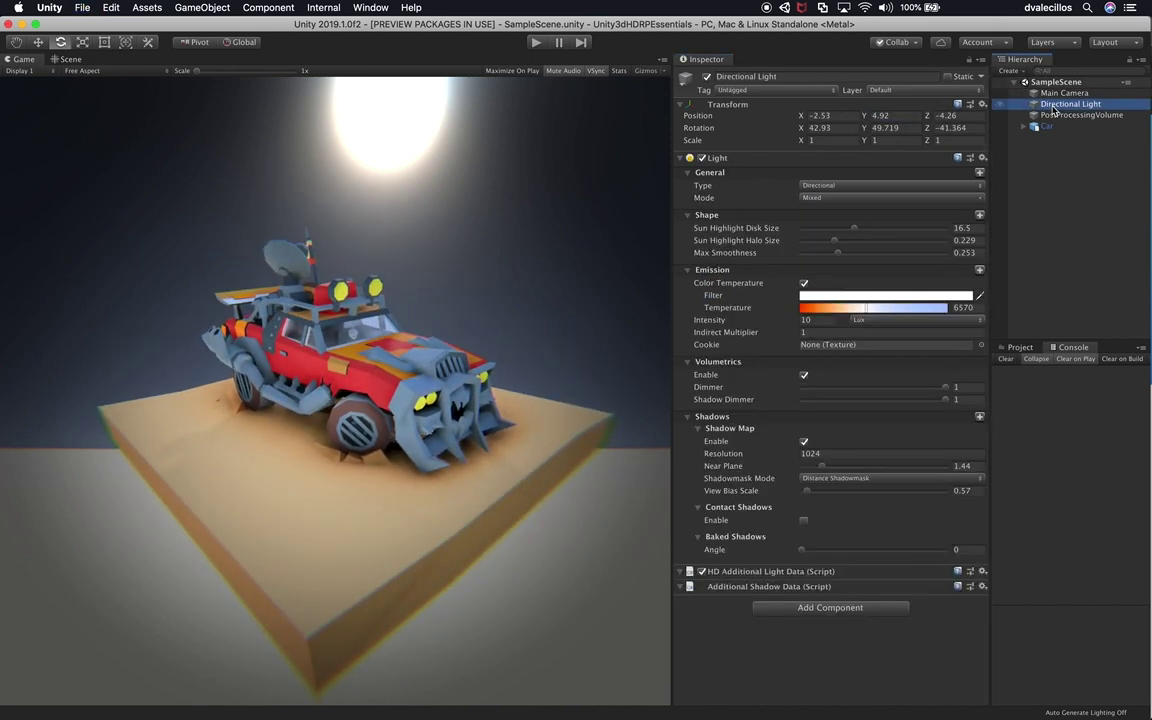
left_click(1052, 126)
left_click(1051, 116)
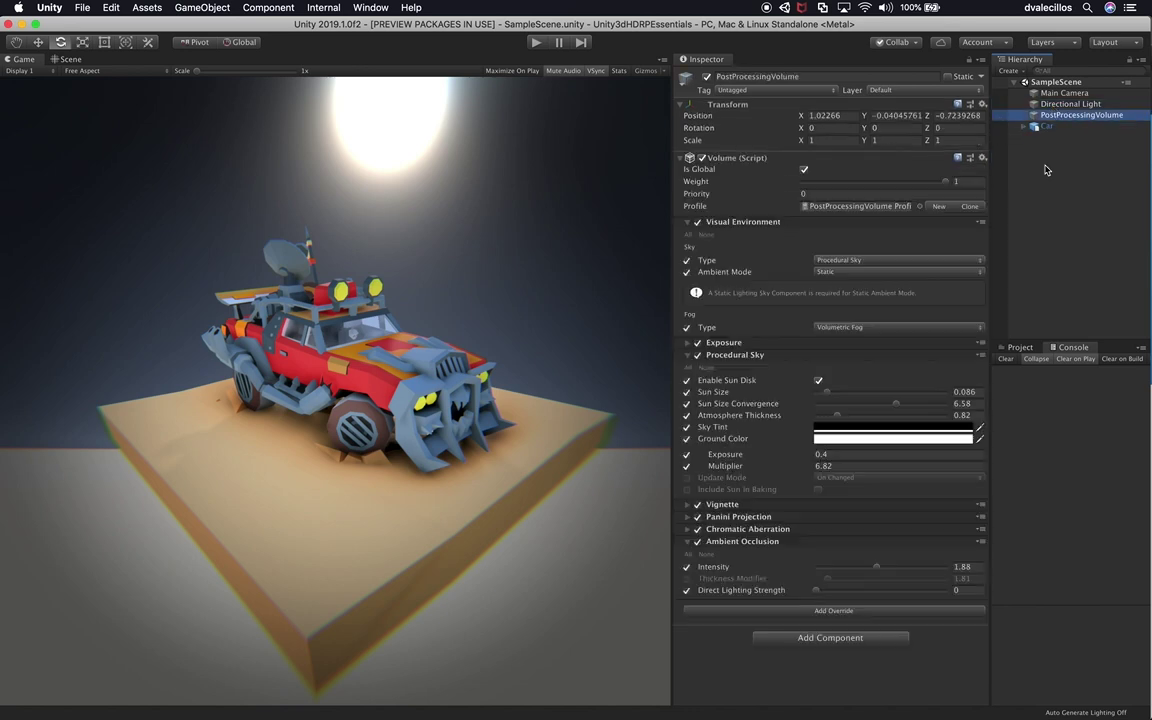
left_click_drag(861, 398, 822, 402)
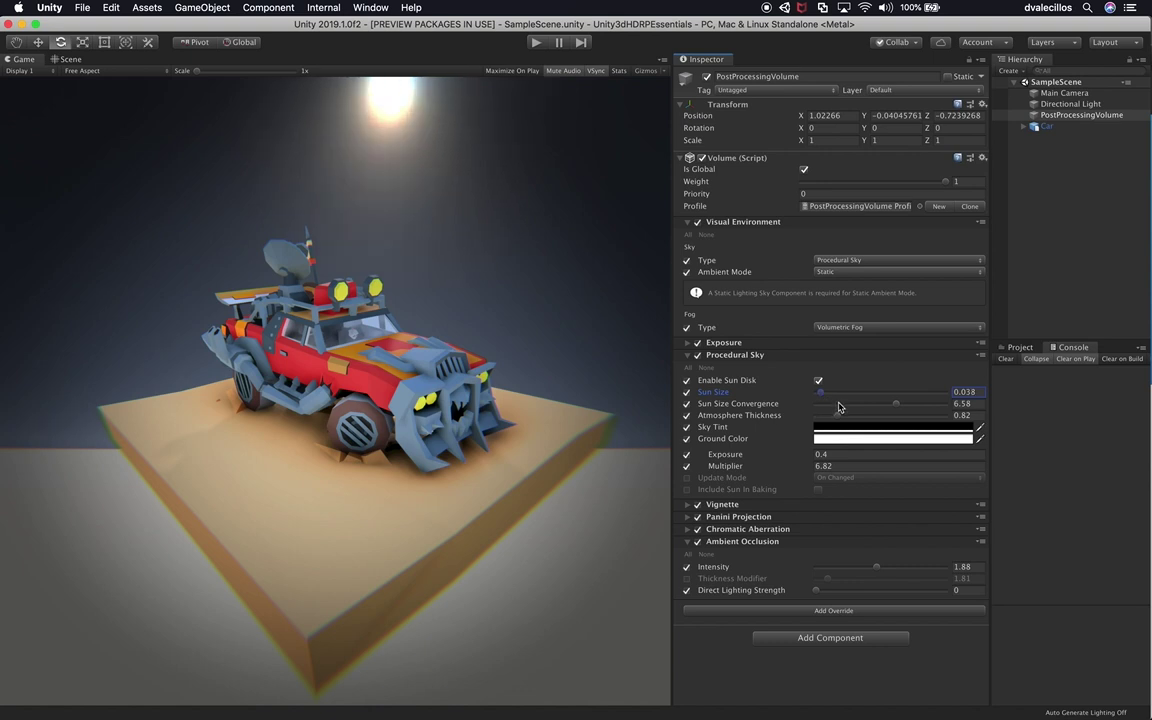
left_click_drag(895, 403, 911, 400)
left_click_drag(846, 416, 993, 414)
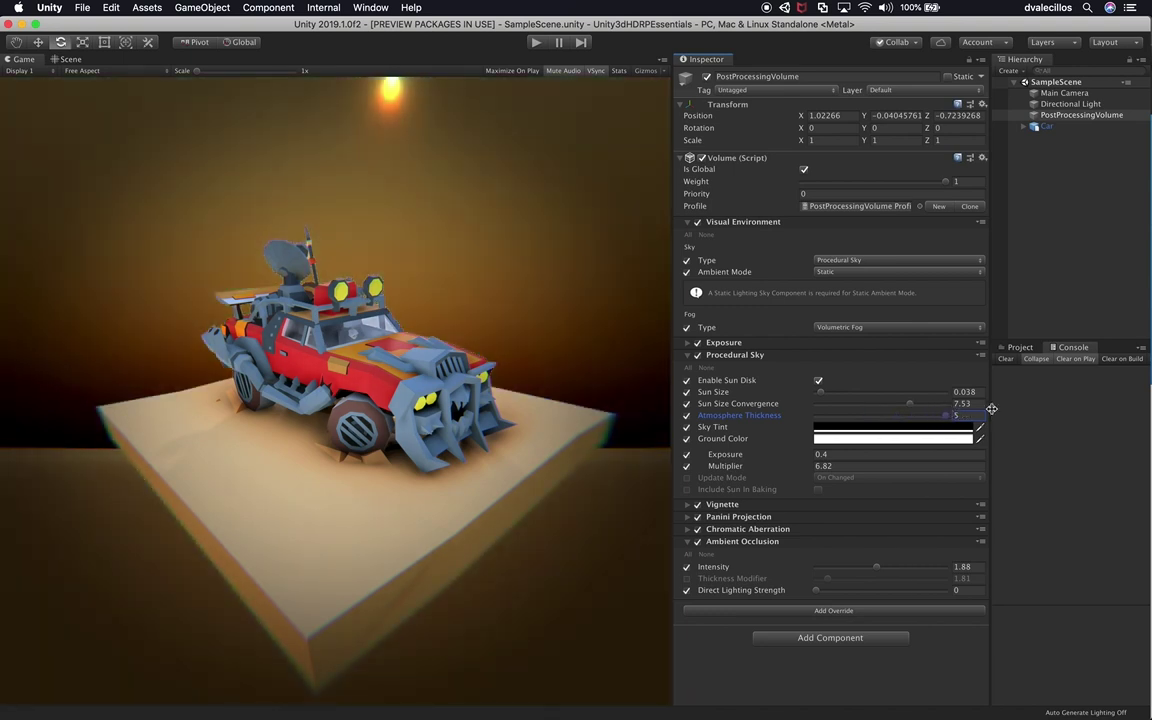
Refine the Procedural Sky with Sun Size 0.091 and Sun Size Convergence 7.62, keeping Atmosphere Thickness at its maximum of 5.
mouse_move(822, 396)
left_mouse_down()
mouse_move(833, 394)
mouse_move(825, 402)
left_mouse_up()
mouse_move(908, 403)
left_mouse_down()
mouse_move(824, 418)
mouse_move(900, 410)
mouse_move(911, 420)
left_mouse_up()
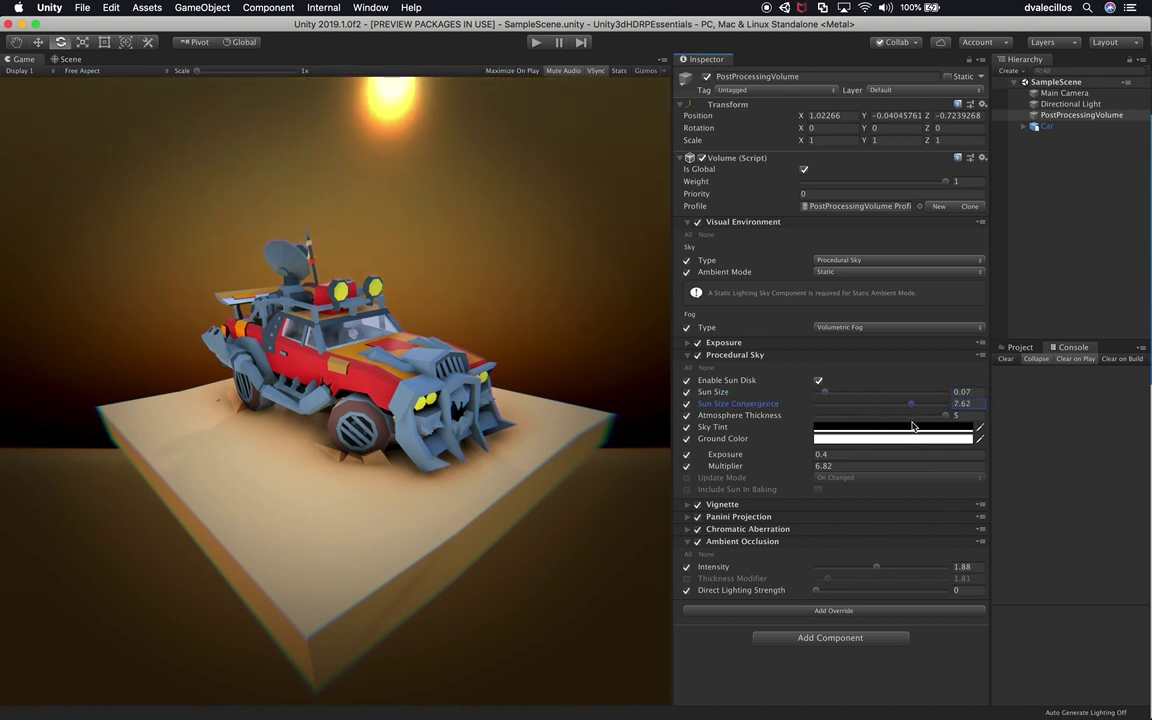
mouse_move(824, 393)
left_mouse_down()
mouse_move(848, 394)
mouse_move(813, 397)
mouse_move(826, 397)
left_mouse_up()
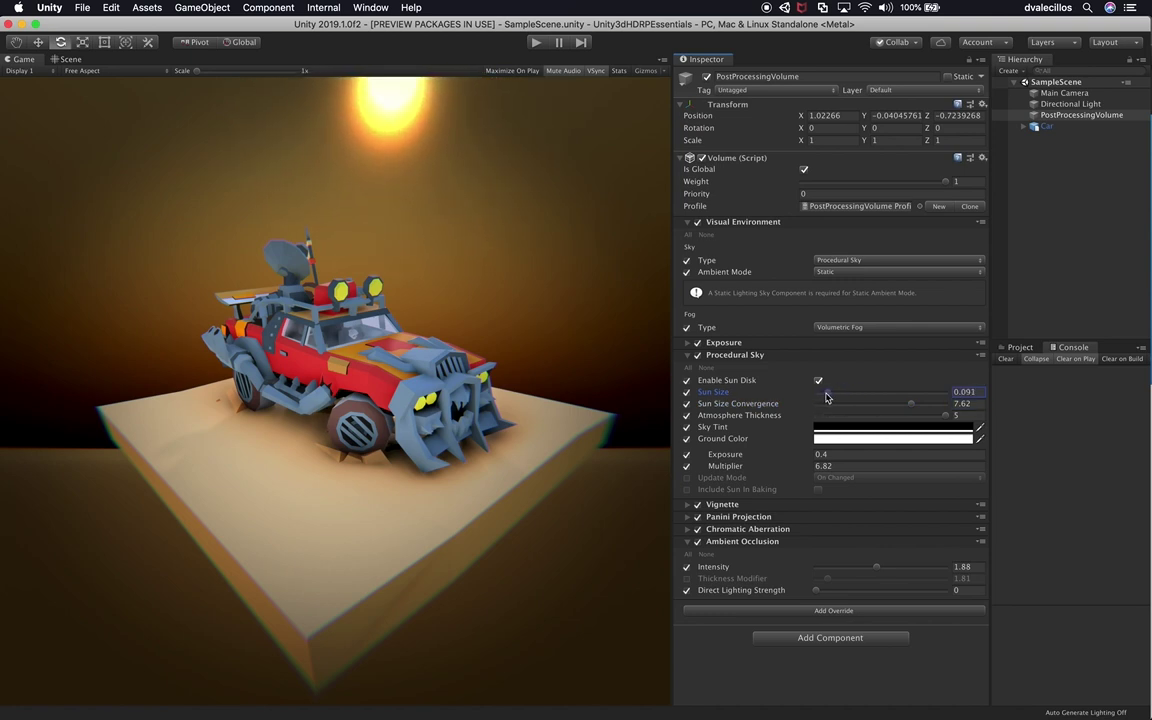
left_click_drag(887, 415, 948, 411)
Raise the Directional Light's Intensity to 145.59 Lux, restoring the light's selection after an accidental deselection.
left_click(1068, 104)
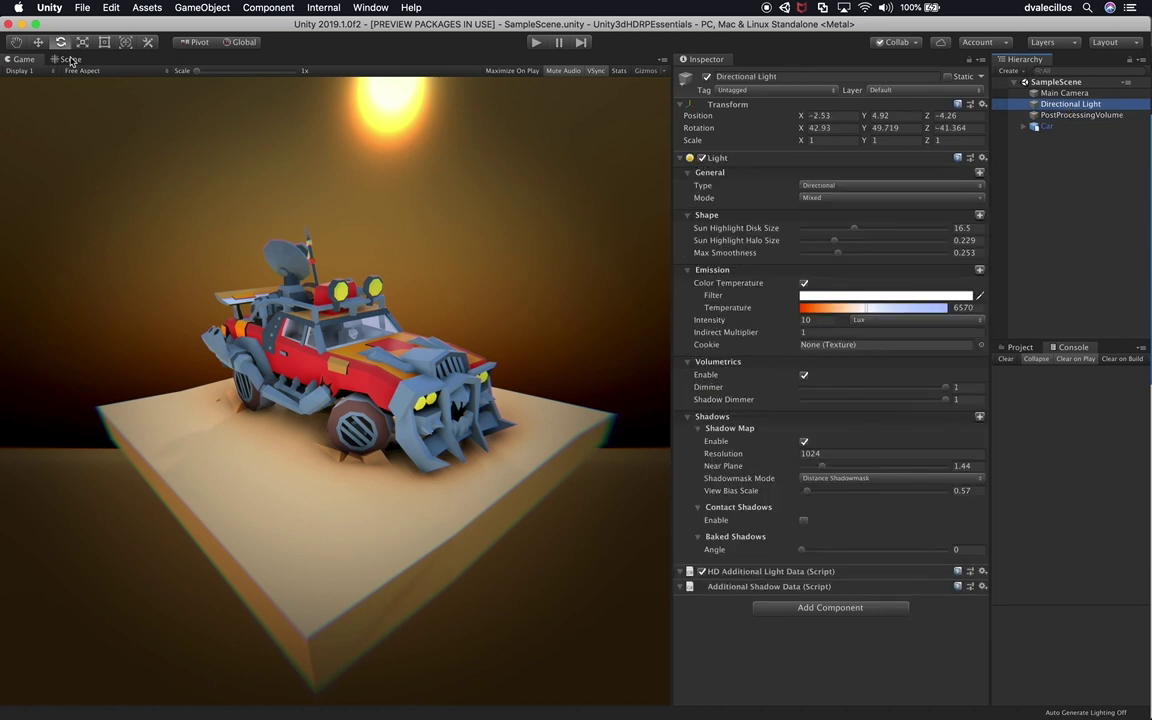
left_click_drag(720, 321, 789, 313)
left_click(1148, 298)
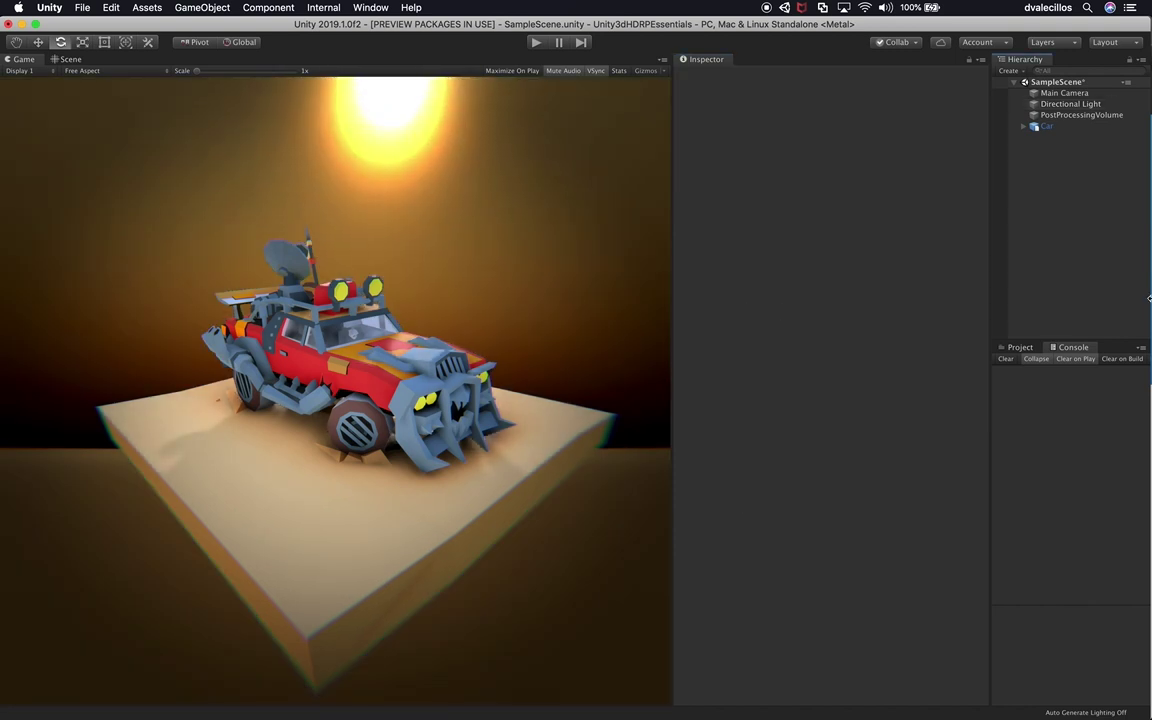
key("super+z")
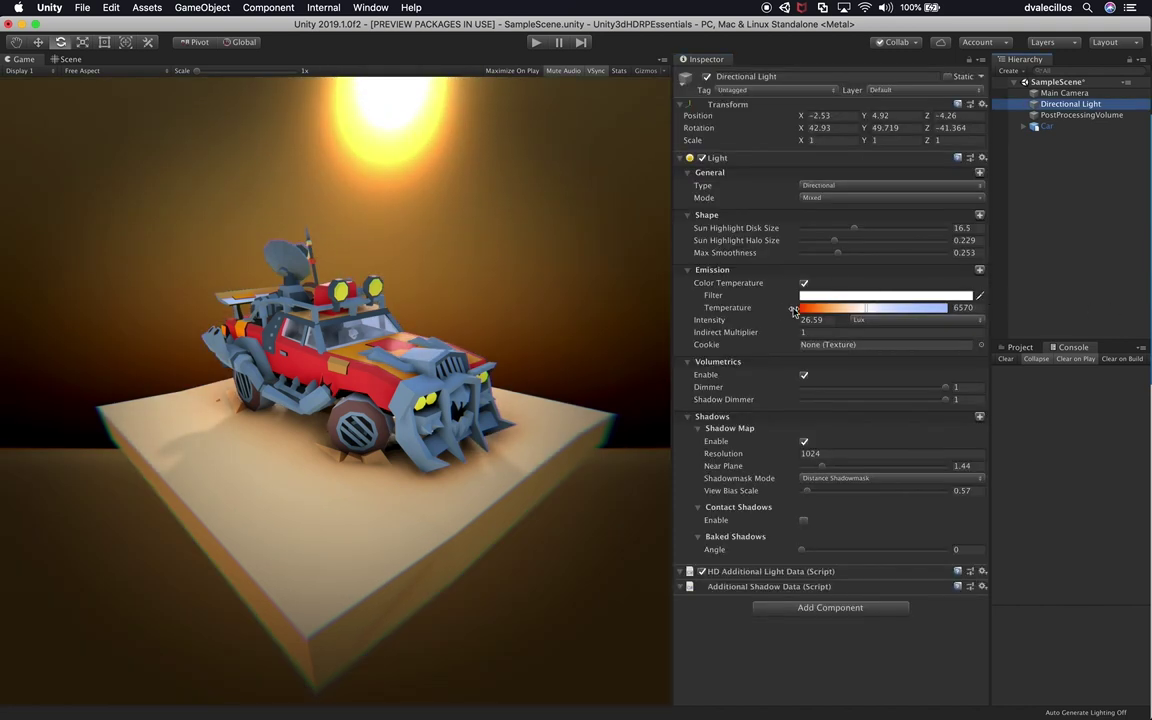
left_click_drag(760, 325, 218, 400)
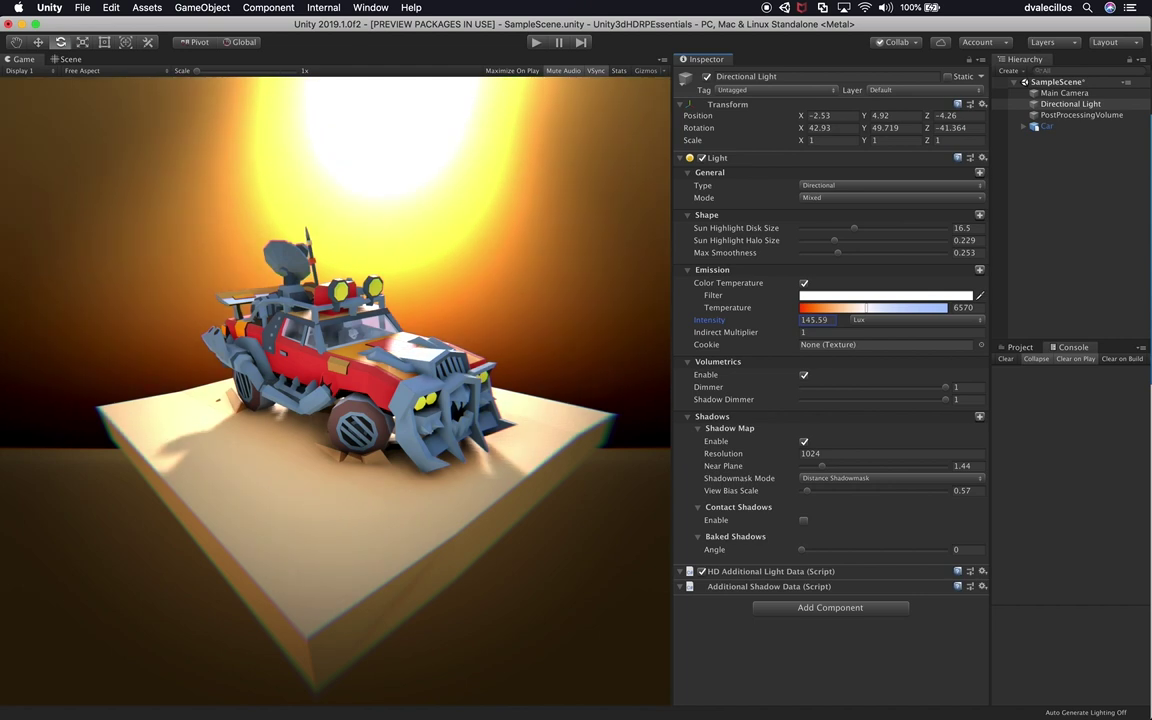
Set the Directional Light's Intensity to 200 Lux and warm its color Temperature to 2088.
left_click_drag(860, 327, 920, 327)
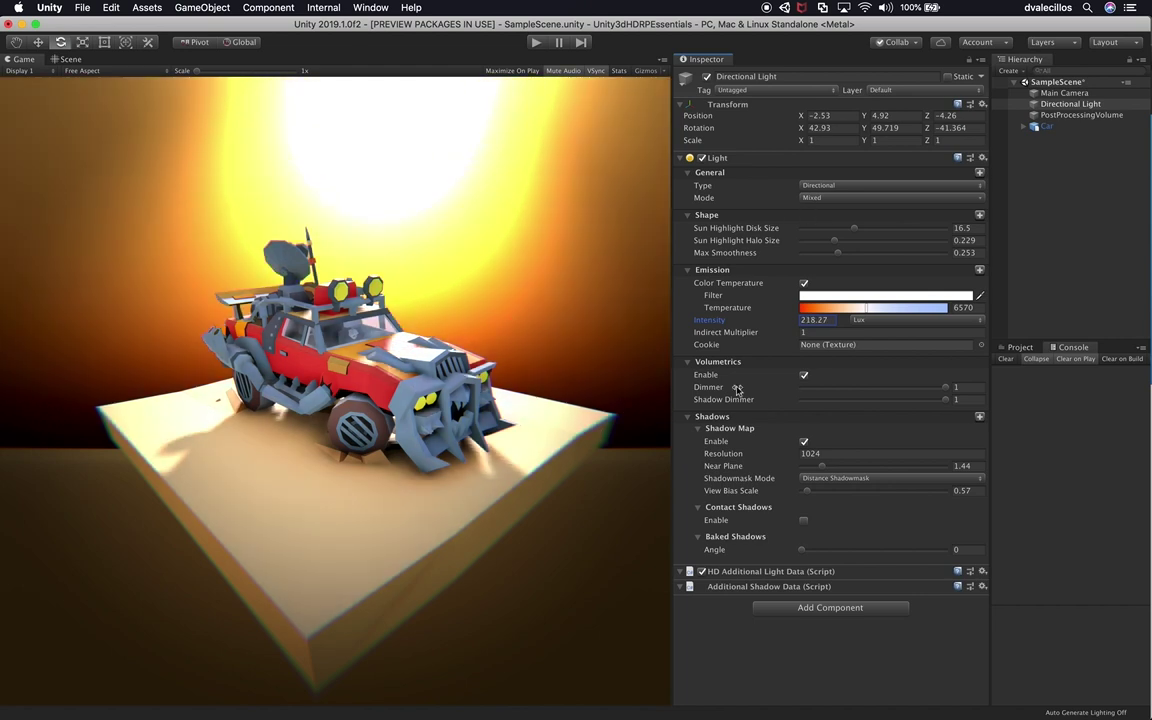
left_click(822, 320)
type("200")
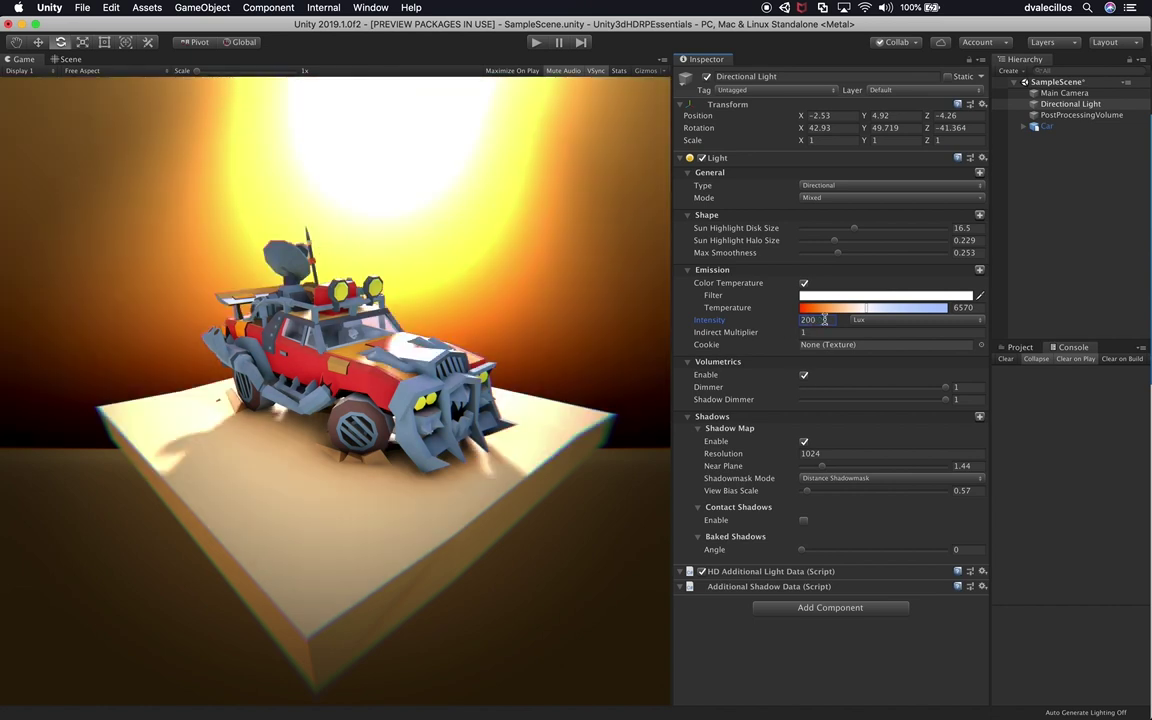
left_click(824, 319)
mouse_move(835, 307)
left_mouse_down()
mouse_move(805, 319)
mouse_move(885, 320)
mouse_move(803, 321)
mouse_move(820, 320)
left_mouse_up()
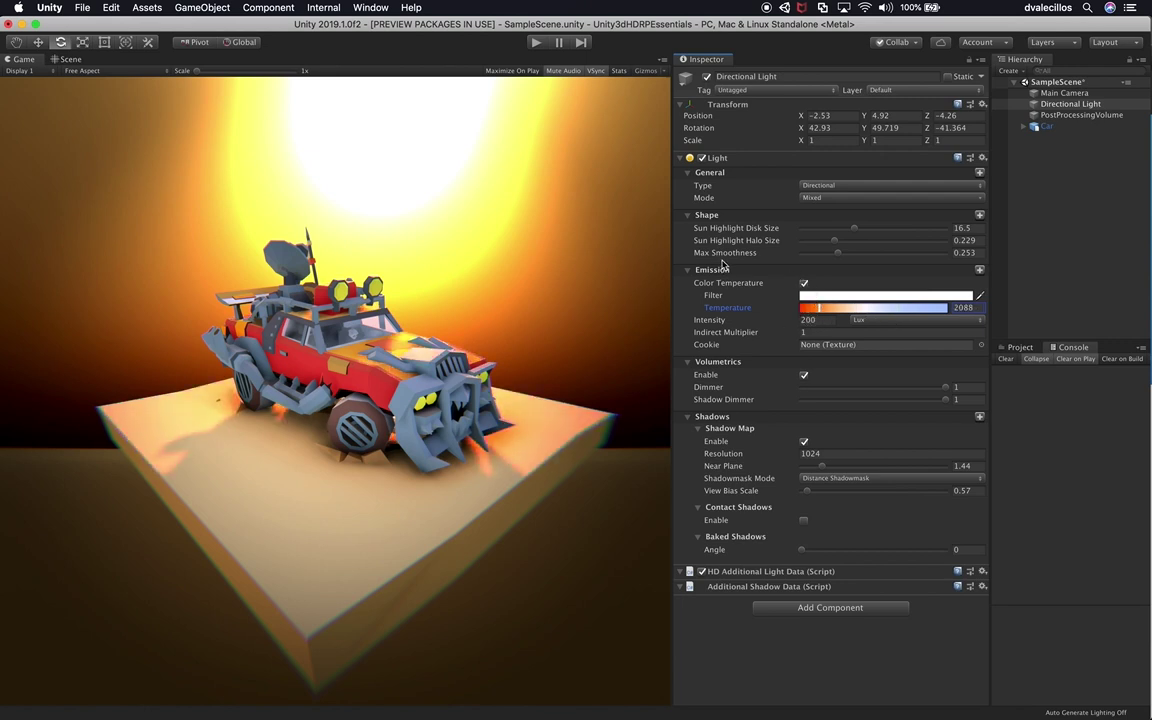
Adjust the Directional Light's Shape to Sun Highlight Disk Size 14.4, Sun Highlight Halo Size 0.329 and Max Smoothness 0.244.
left_click_drag(852, 229, 866, 267)
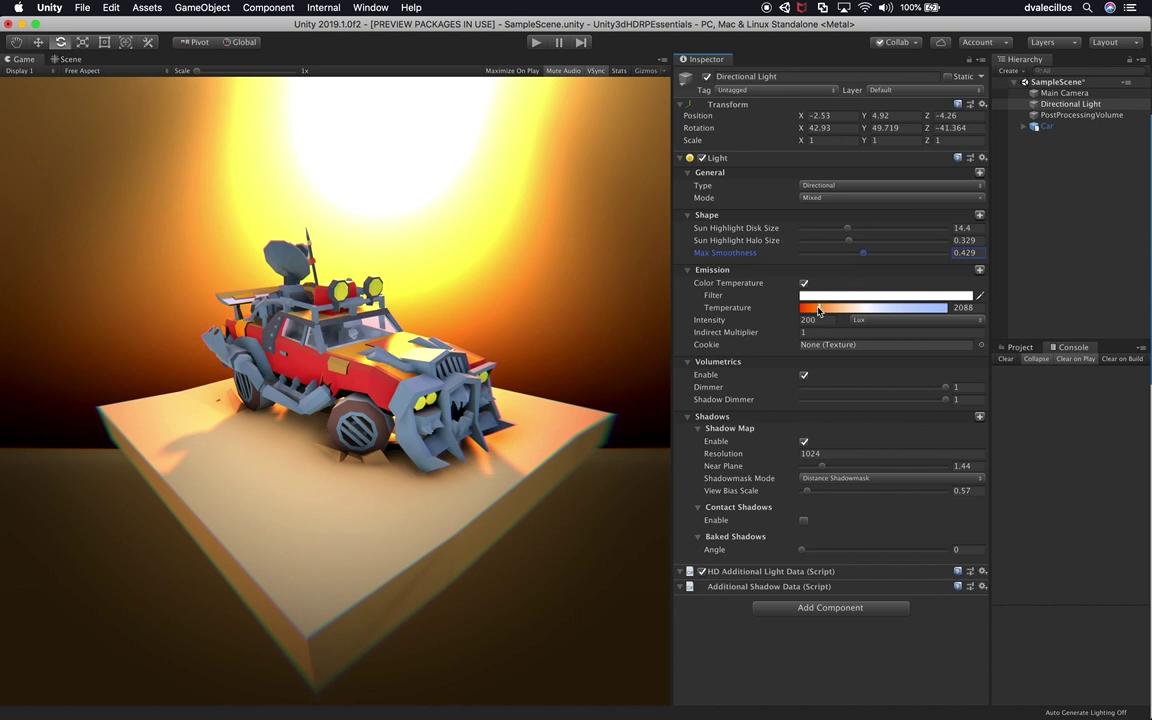
mouse_move(859, 257)
left_mouse_down()
mouse_move(812, 250)
mouse_move(848, 250)
mouse_move(852, 264)
mouse_move(839, 268)
left_mouse_up()
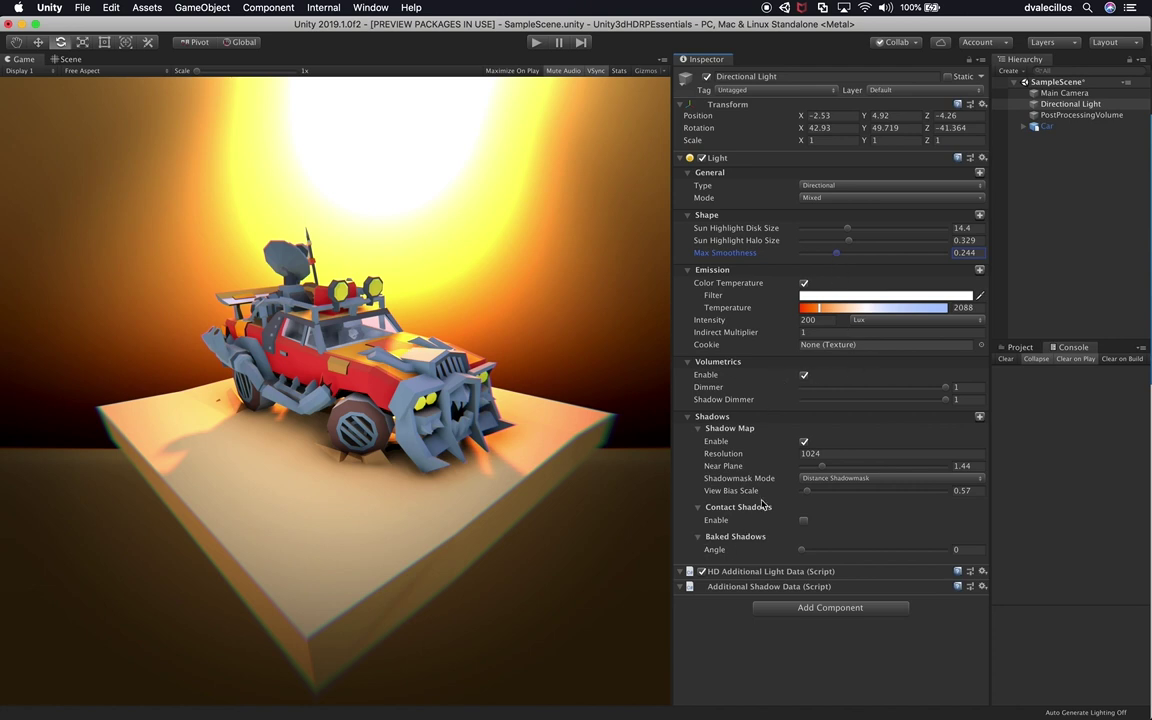
left_click(733, 418)
On PostProcessingVolume, set the Exposure override's Fixed Exposure to 3 and collapse the Procedural Sky and Ambient Occlusion settings.
left_click(1078, 115)
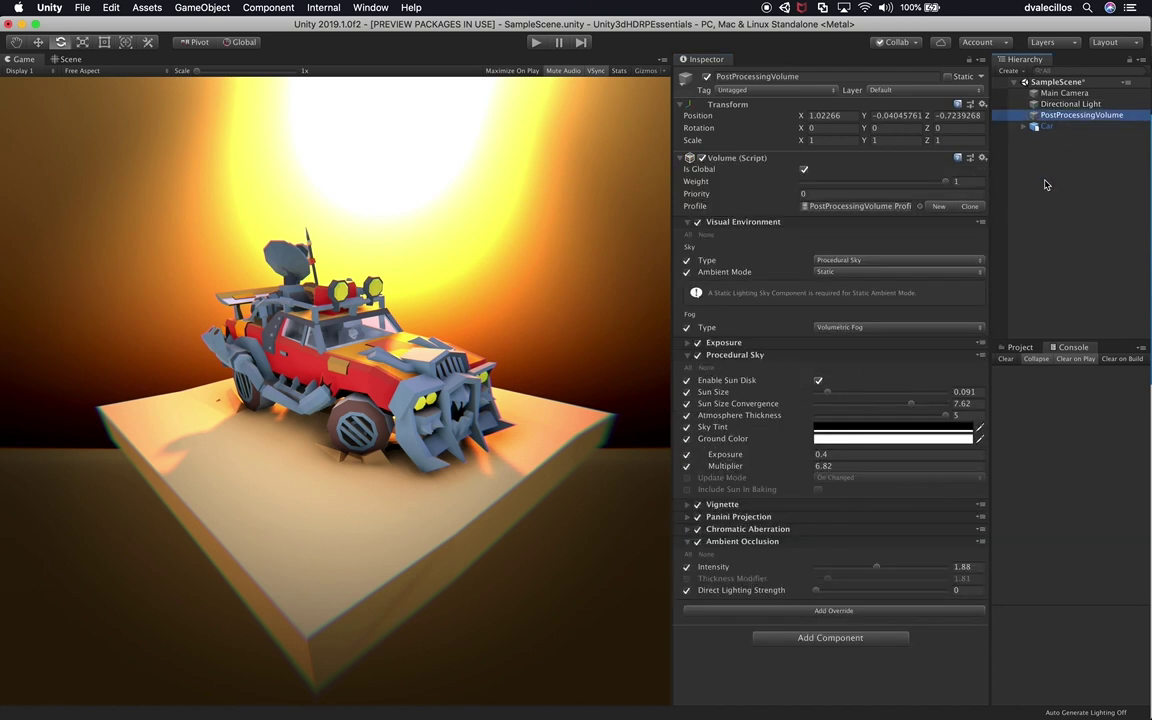
left_click(740, 355)
left_click(688, 342)
mouse_move(745, 380)
left_mouse_down()
mouse_move(790, 380)
mouse_move(757, 382)
left_mouse_up()
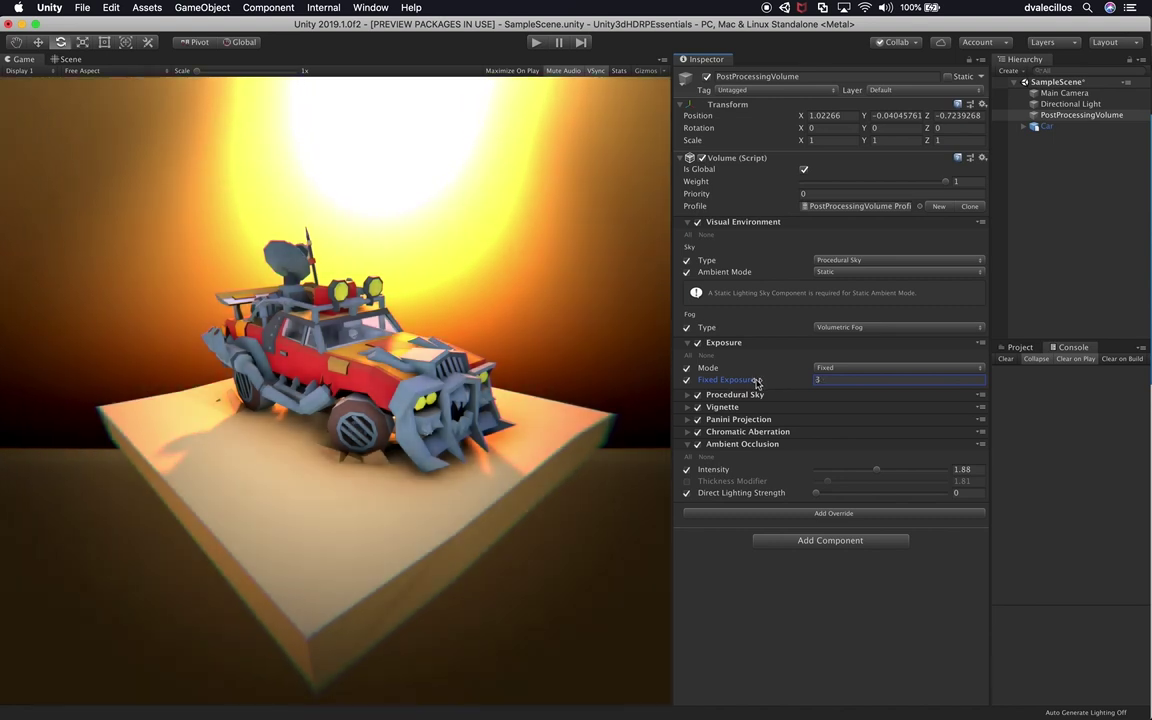
left_click(733, 444)
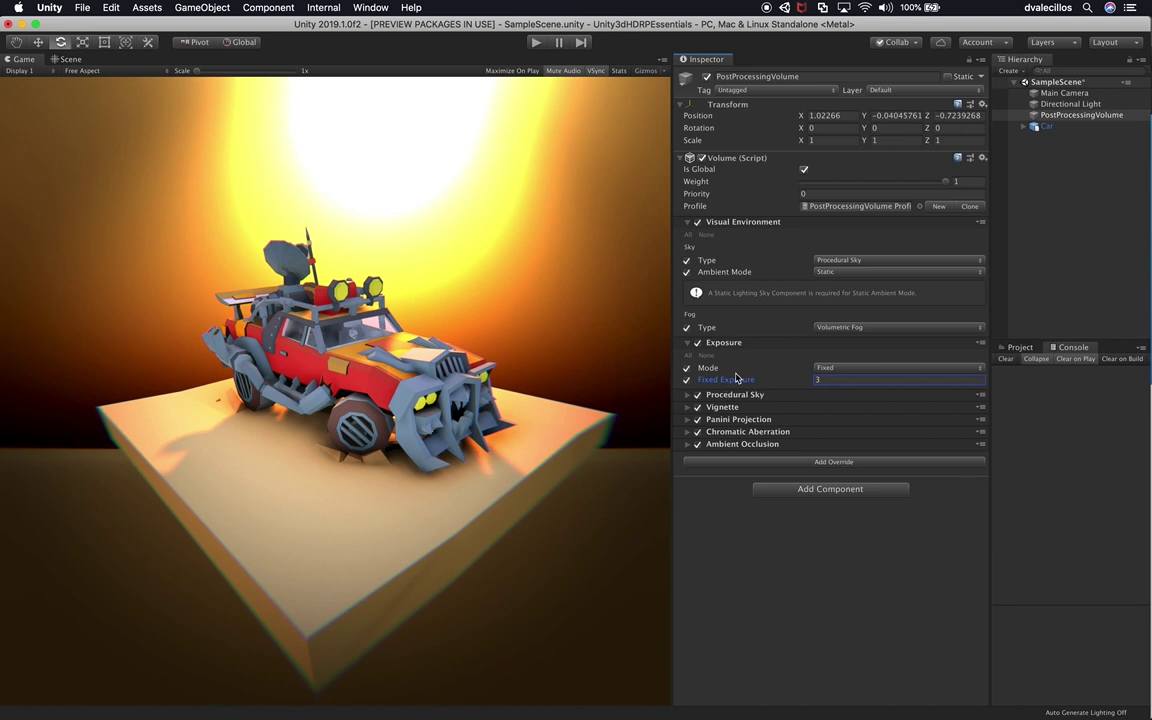
Add a Tonemapping post-processing override to PostProcessingVolume, enable its Mode and set it to ACES.
left_click(790, 462)
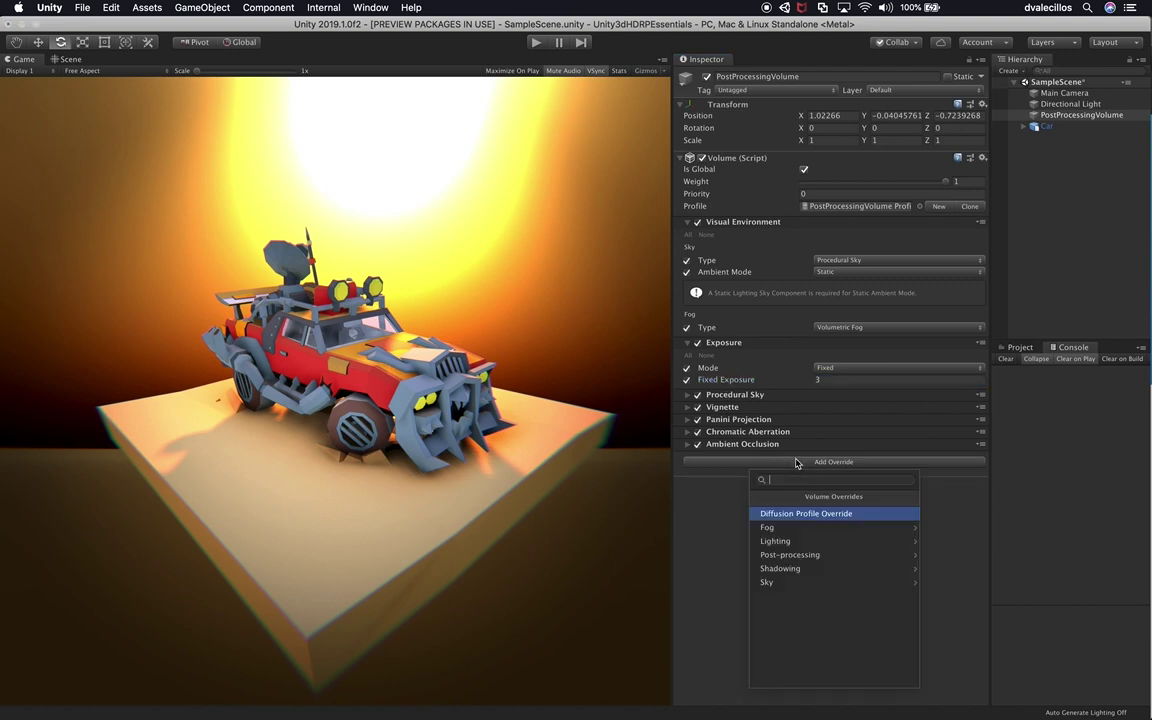
left_click(788, 556)
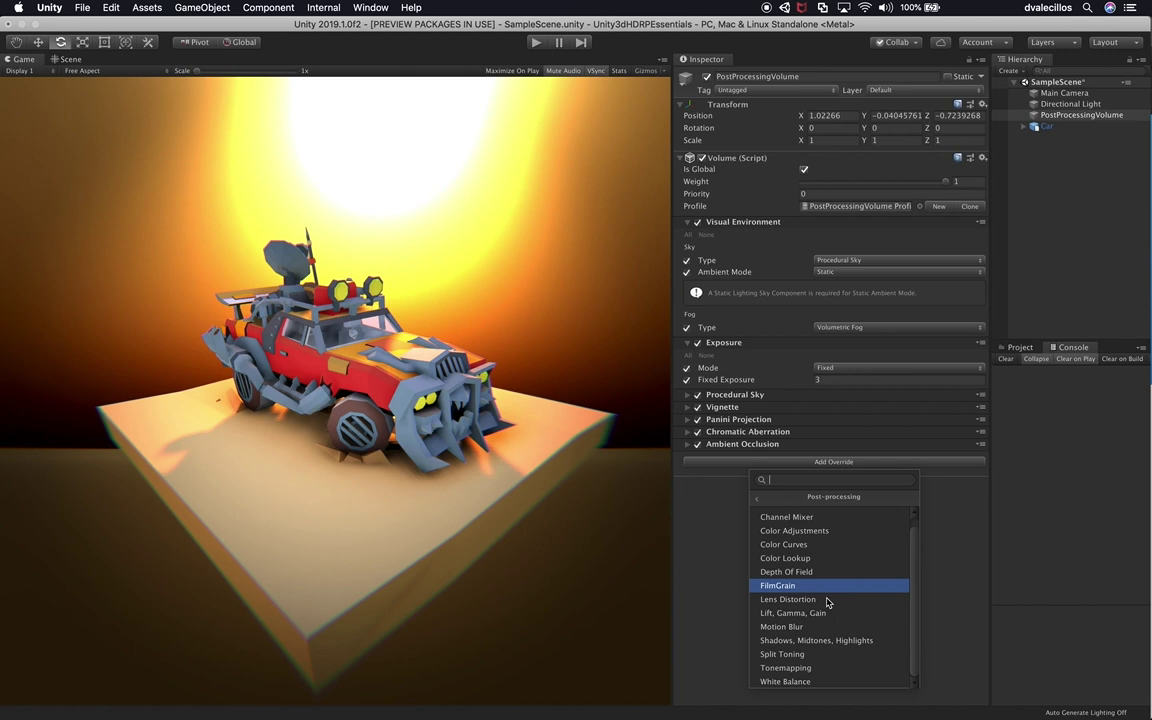
left_click(810, 668)
left_click(686, 482)
left_click(860, 482)
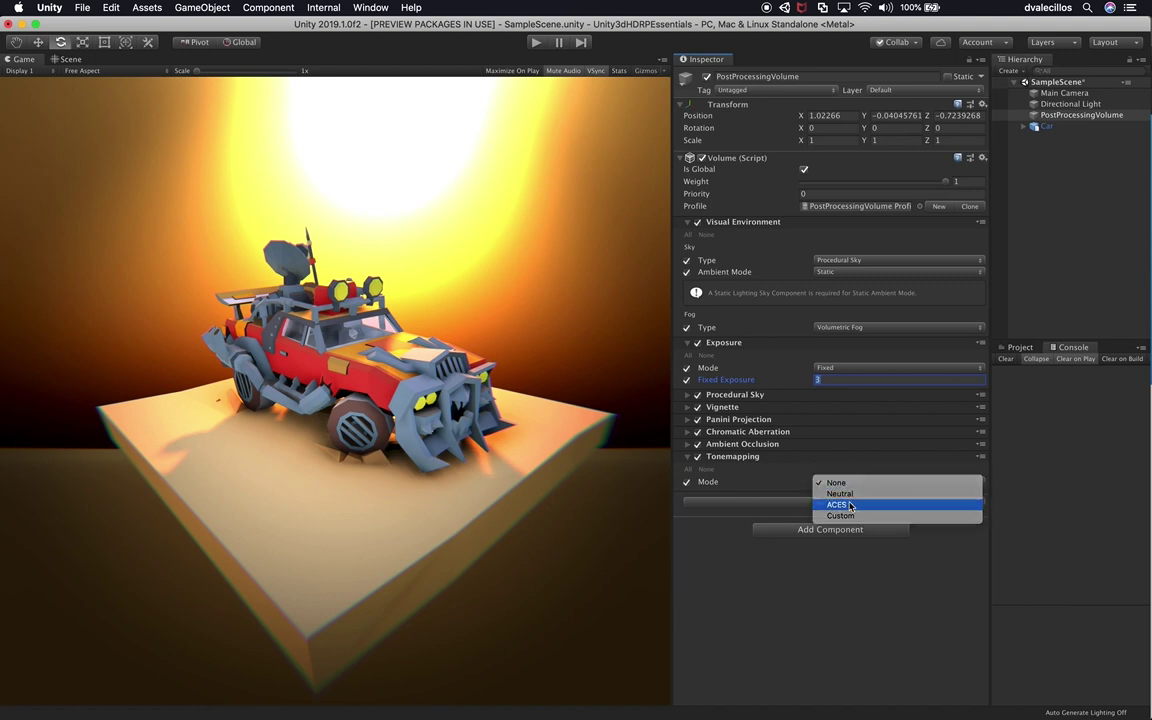
left_click(850, 506)
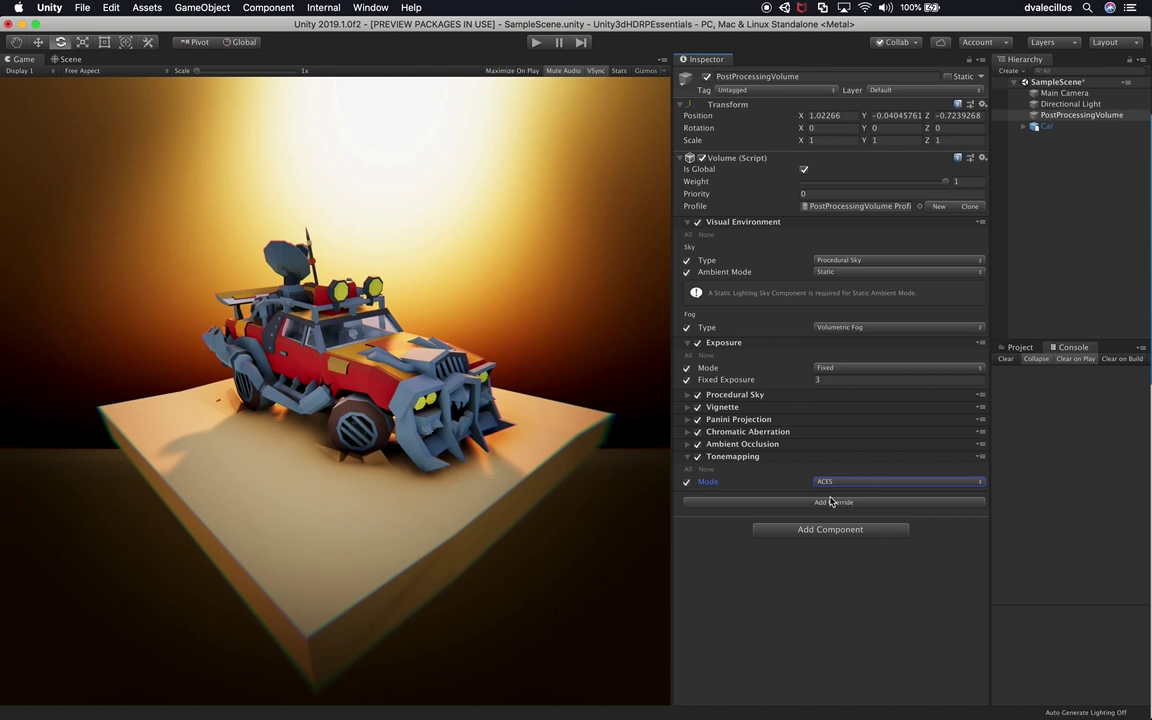
Compare the scene with the Tonemapping Mode override off and on, leaving it enabled, and widen the Game view.
left_click(687, 482)
left_click(687, 482)
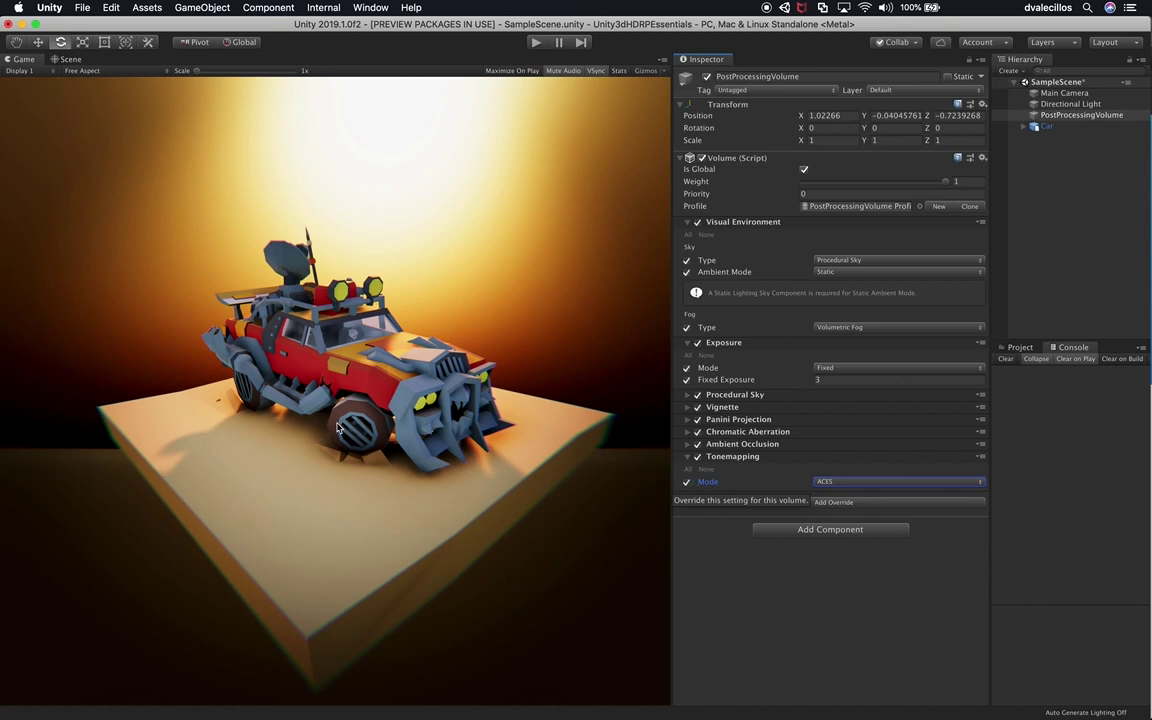
left_click_drag(671, 388, 706, 413)
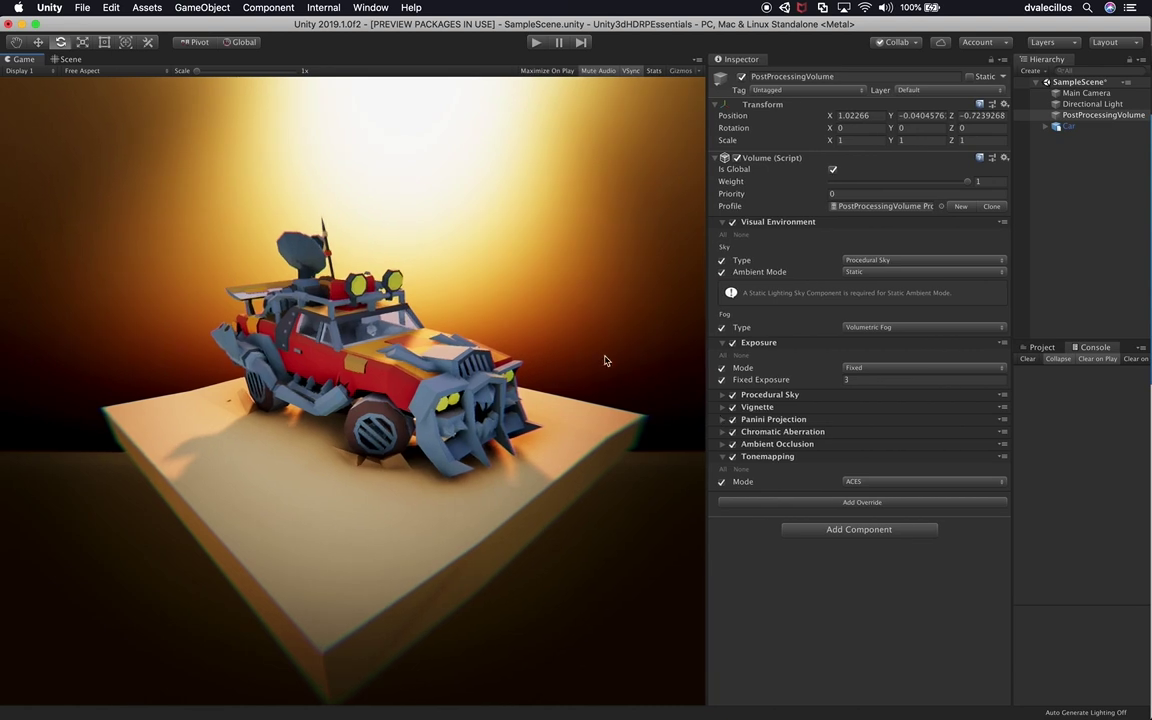